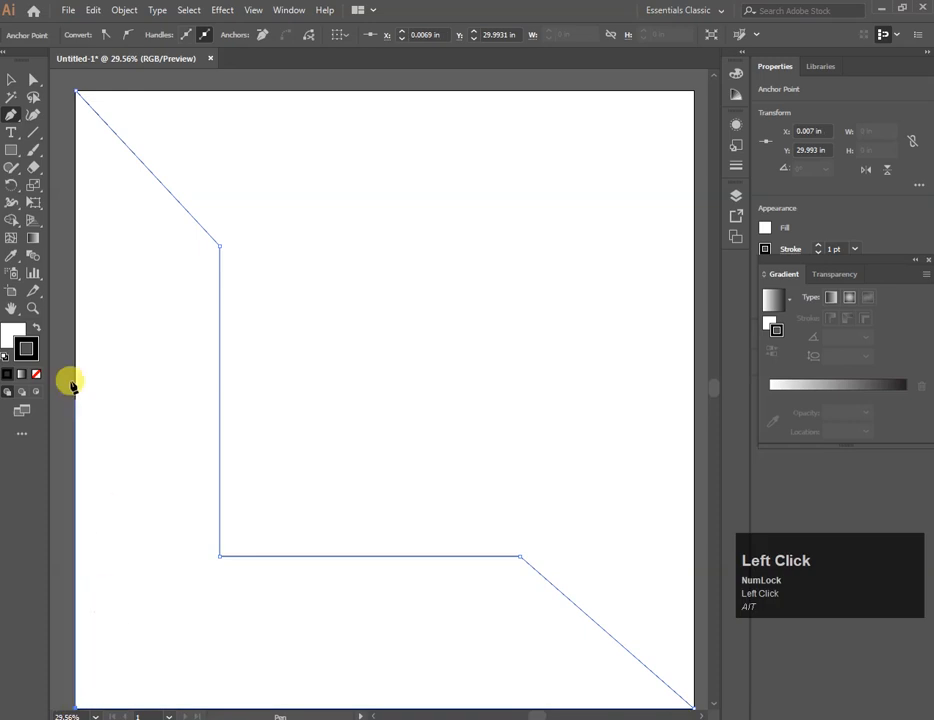
# Close the stepped path at the artboard's upper-left corner and round its three inner corners.
pyautogui.click(77, 92)
pyautogui.click(34, 82)
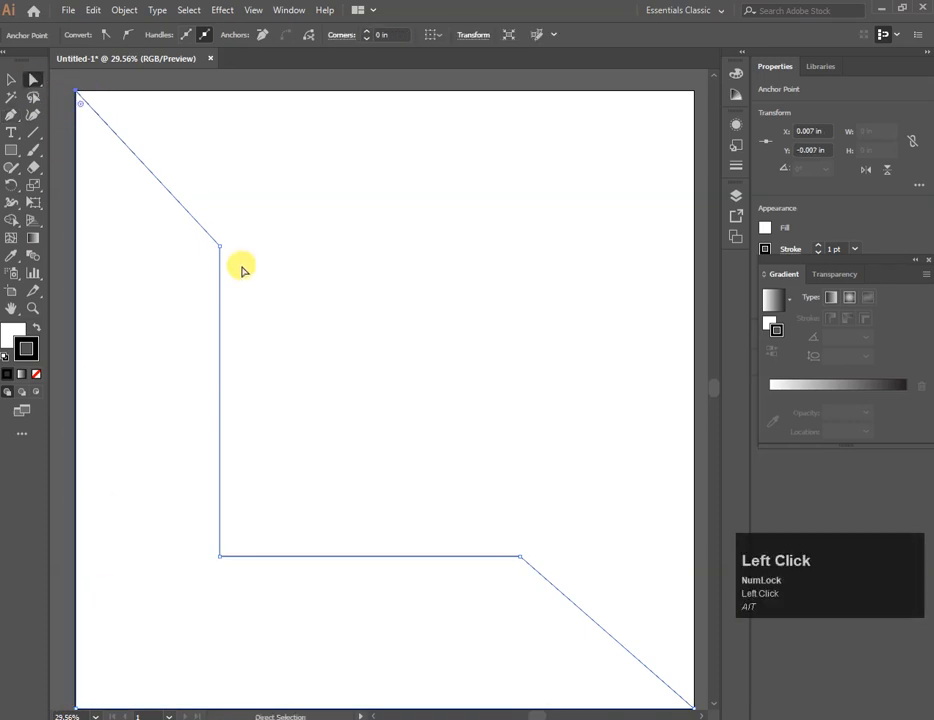
pyautogui.click(217, 246)
pyautogui.moveTo(208, 254); pyautogui.dragTo(140, 313)
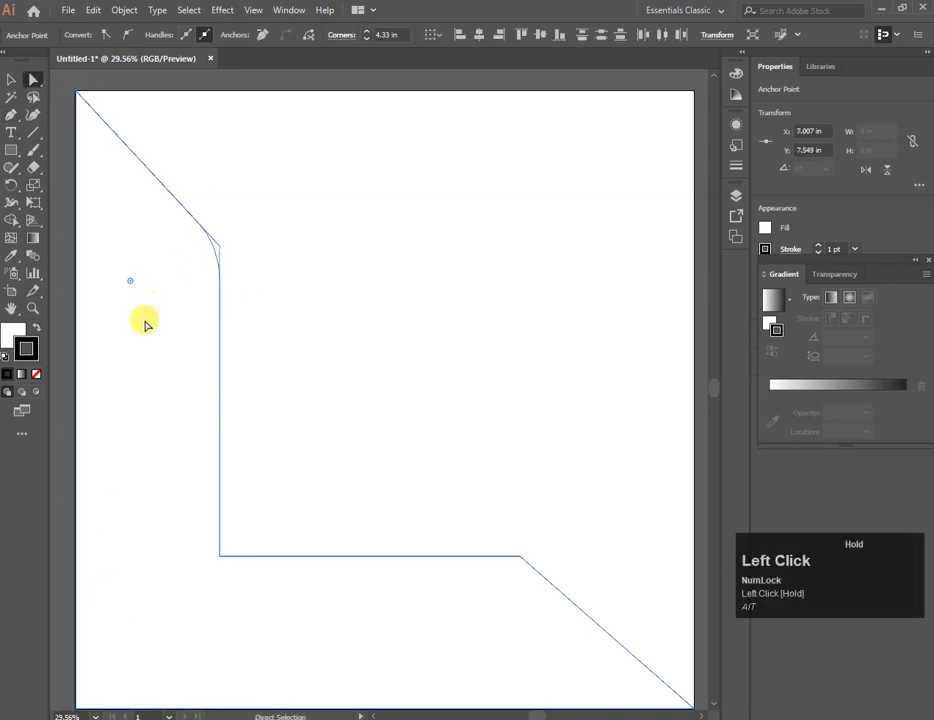
pyautogui.click(221, 554)
pyautogui.moveTo(230, 550); pyautogui.dragTo(302, 521)
pyautogui.click(520, 556)
pyautogui.moveTo(515, 574); pyautogui.dragTo(471, 650)
# Copy the rounded path from Illustrator and paste it as a shape layer into Photoshop's Untitled-1 document.
pyautogui.click(9, 80)
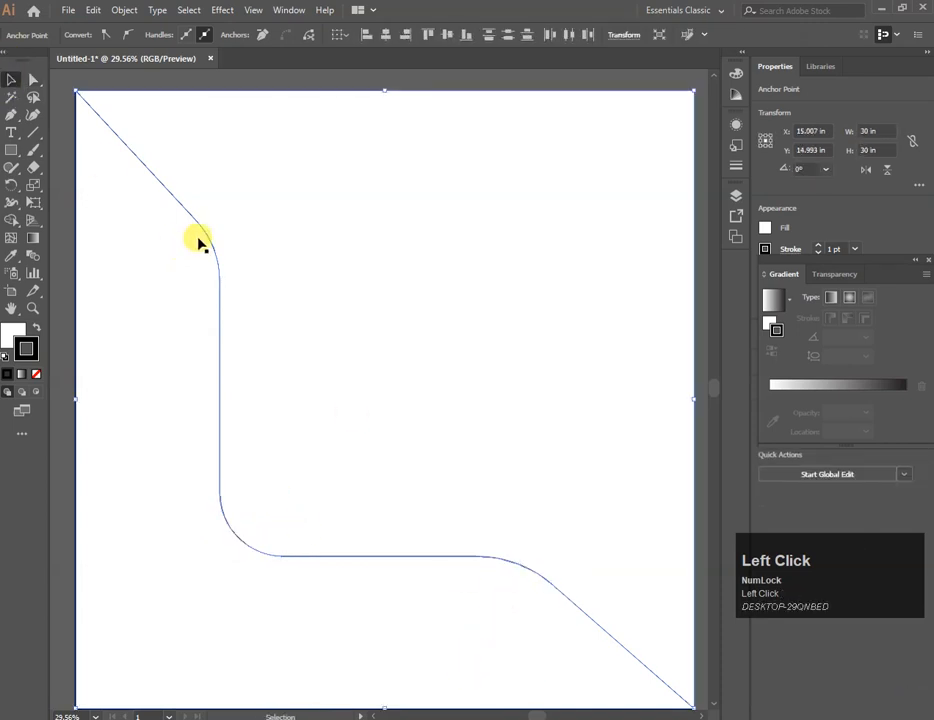
pyautogui.hotkey('ctrl', 'c')
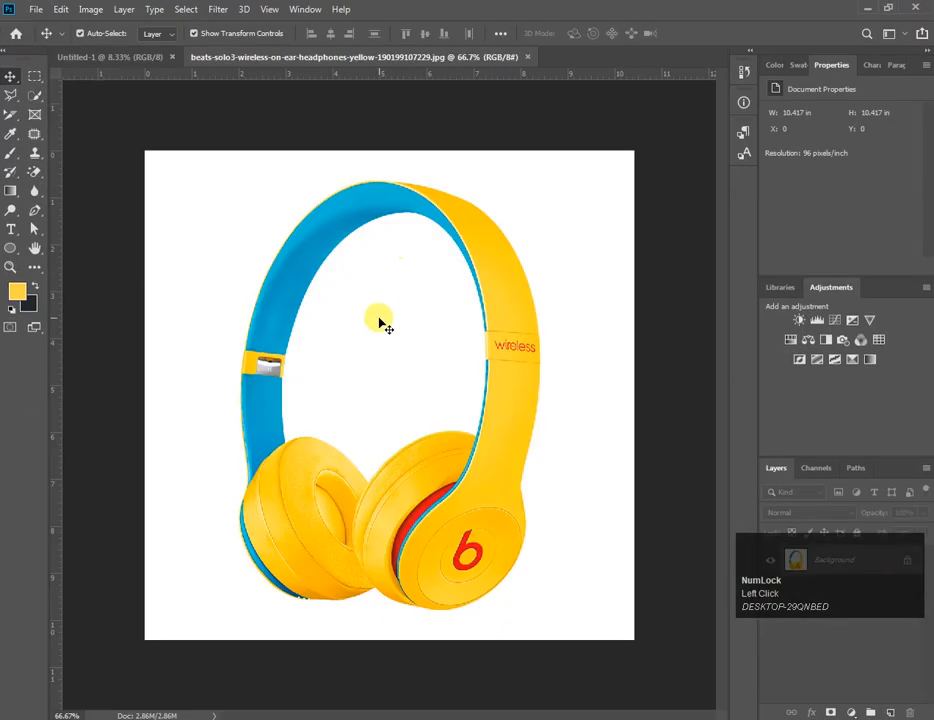
pyautogui.click(142, 56)
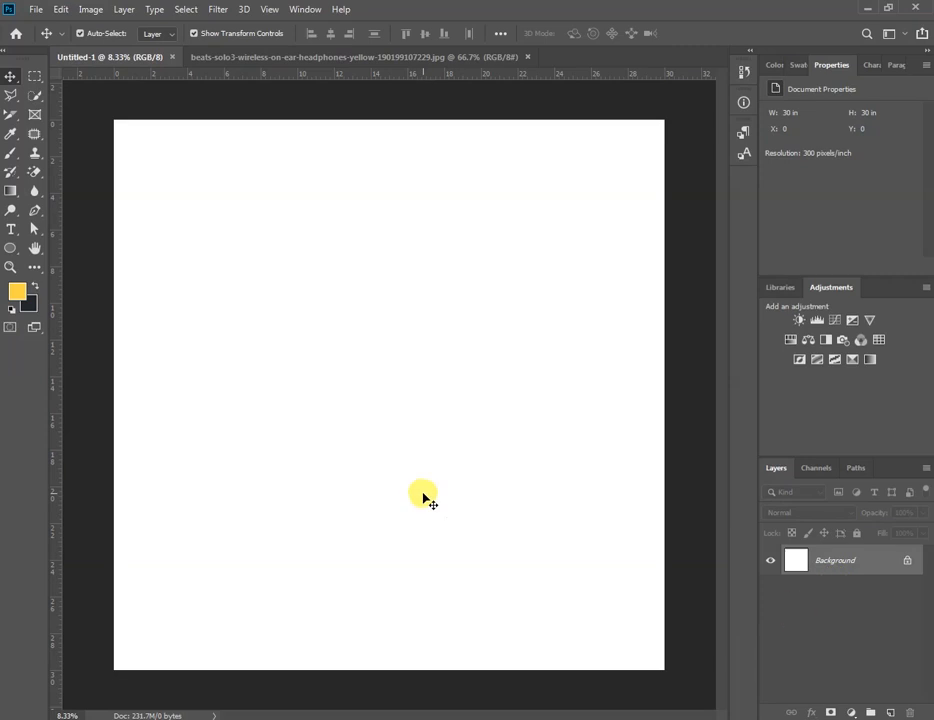
pyautogui.hotkey('ctrl', 'v')
pyautogui.click(525, 206)
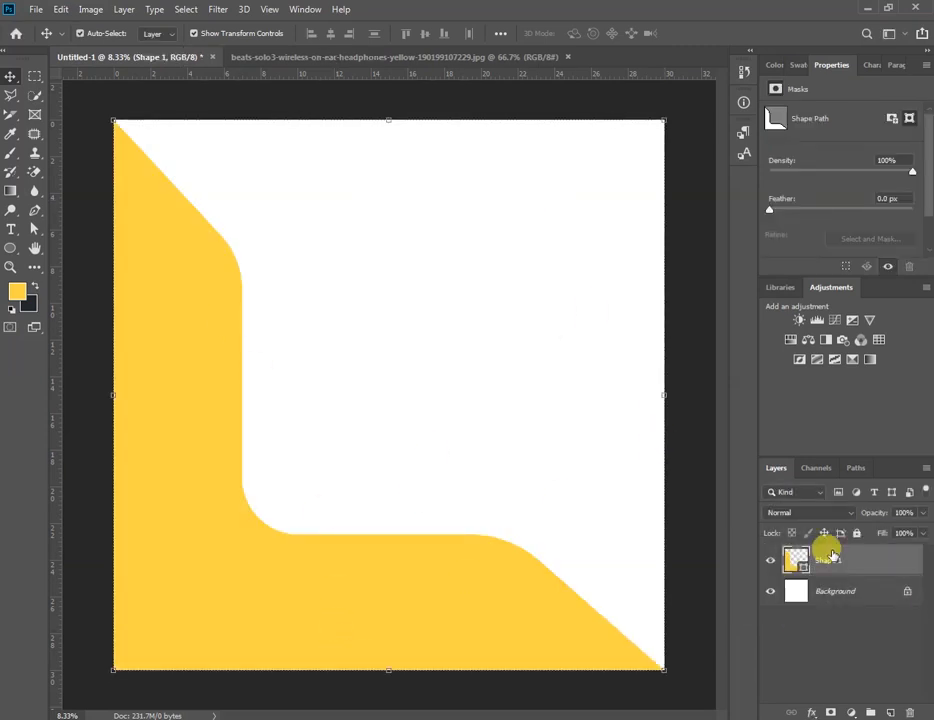
# Fill the pasted shape with the dark background colour, then unlock the Background layer and fill it with the yellow foreground colour.
pyautogui.hotkey('ctrl', 'BackSpace')
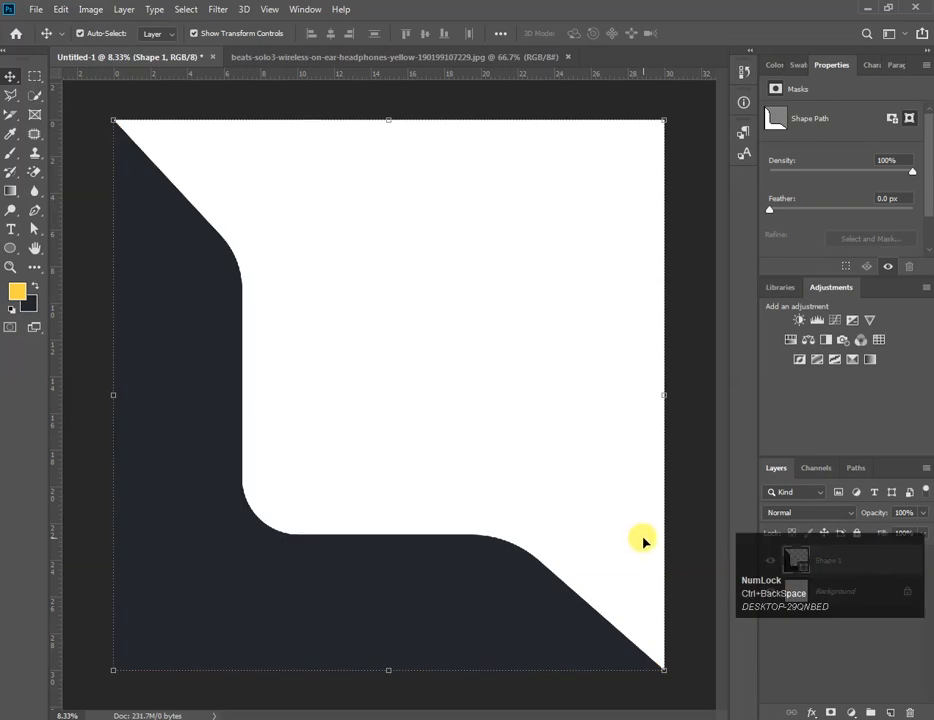
pyautogui.click(876, 650)
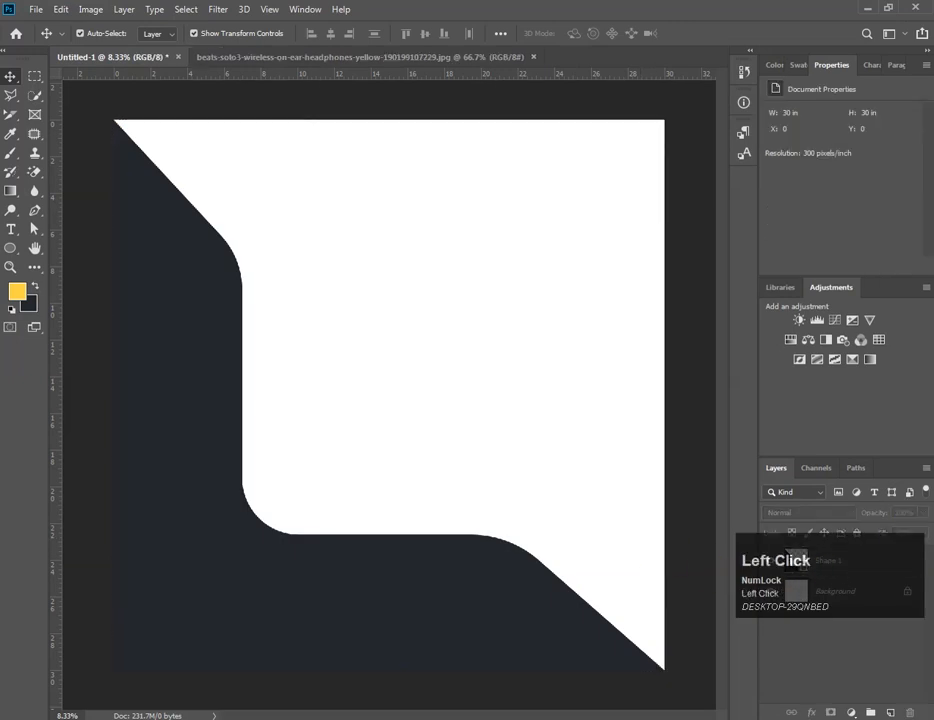
pyautogui.scroll(-2, 458, 542)
pyautogui.click(177, 653)
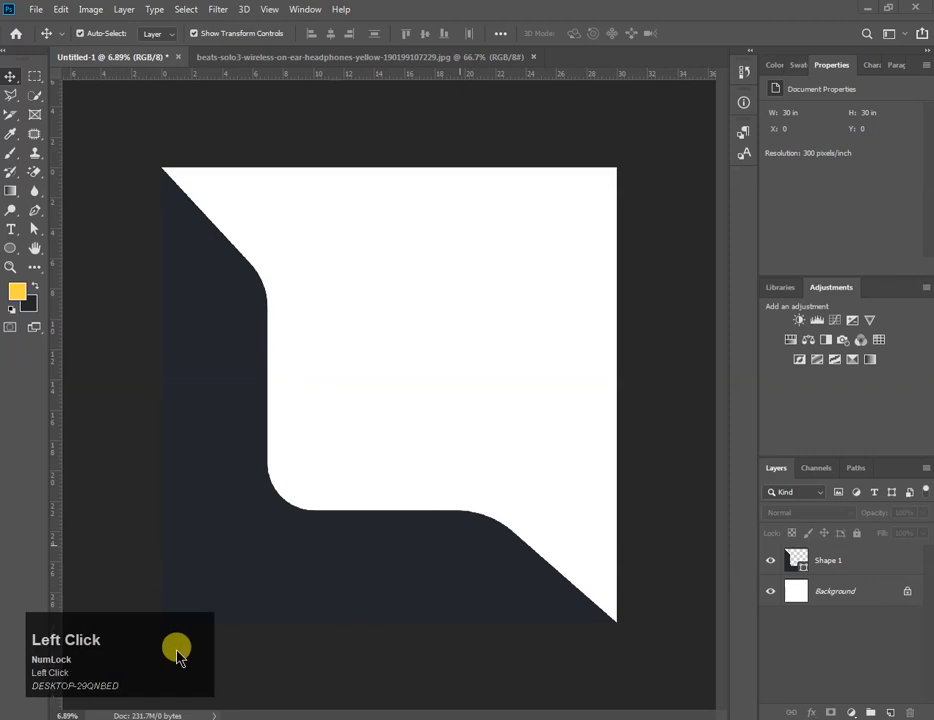
pyautogui.click(903, 593)
pyautogui.hotkey('alt', 'BackSpace')
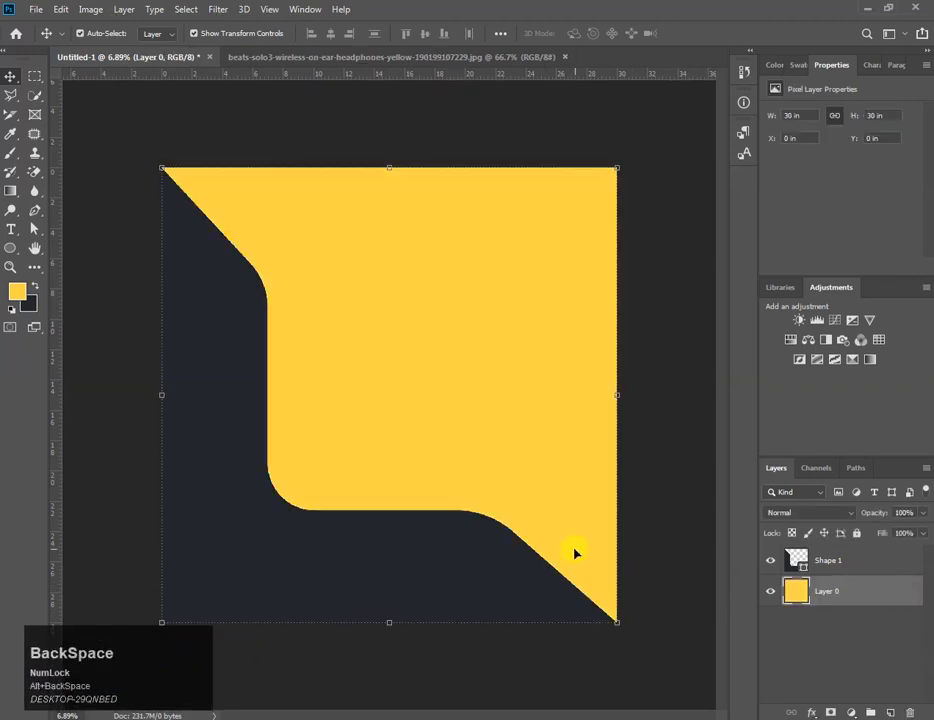
# Lock the yellow Layer 0 and the dark Shape 1 layer.
pyautogui.click(885, 603)
pyautogui.click(858, 535)
pyautogui.click(874, 562)
pyautogui.click(858, 534)
pyautogui.click(248, 397)
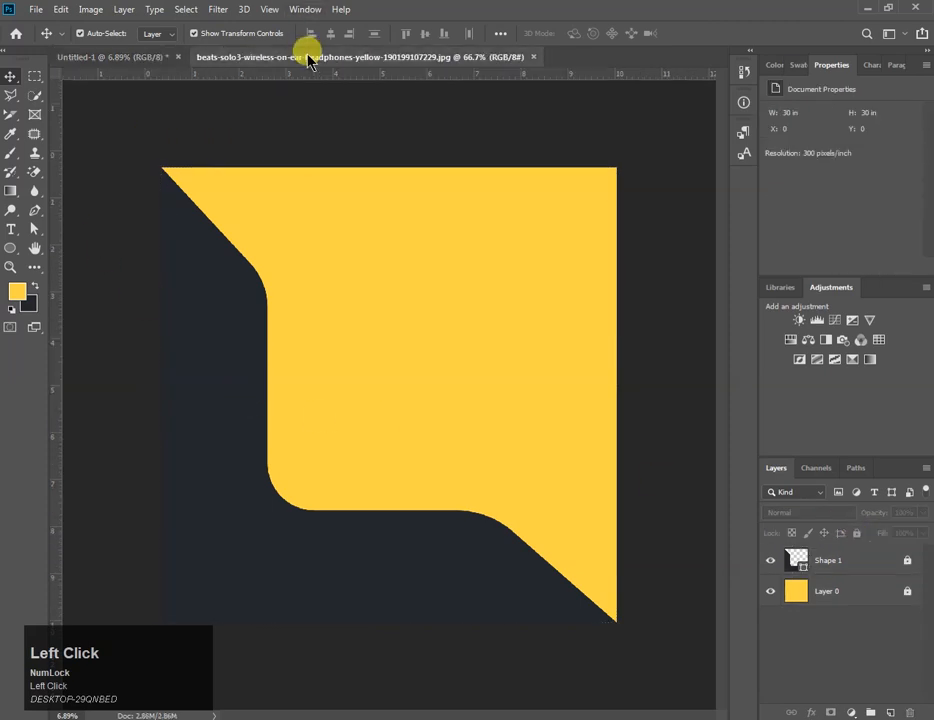
# Unlock the headphones image's background layer and erase the white outside and inside the headband with the Magic Eraser.
pyautogui.click(310, 55)
pyautogui.click(907, 561)
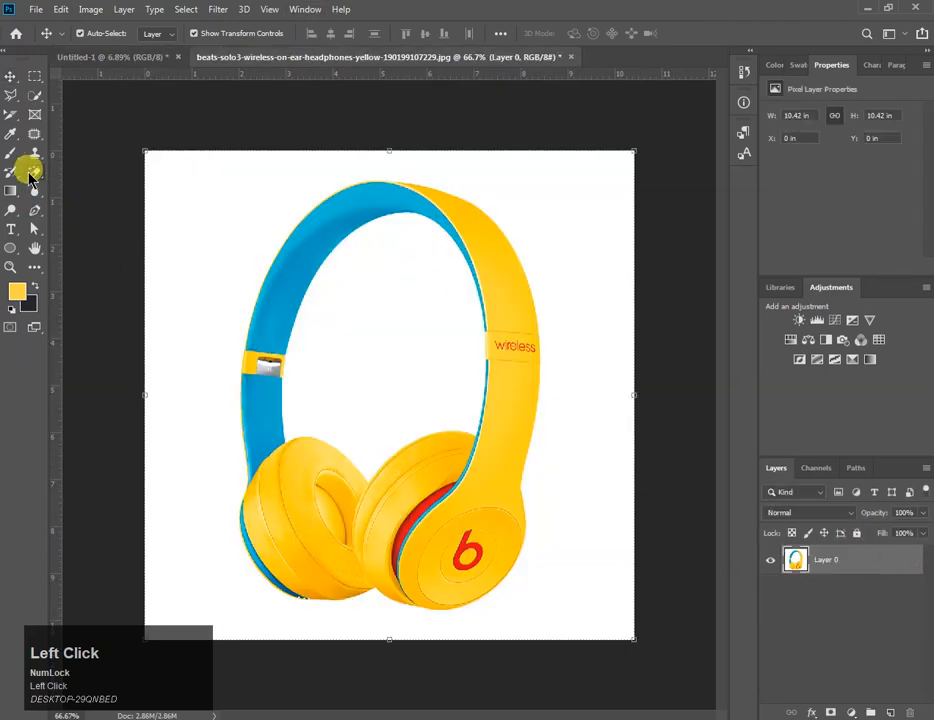
pyautogui.moveTo(31, 178); pyautogui.dragTo(77, 196)
pyautogui.click(217, 208)
pyautogui.click(373, 332)
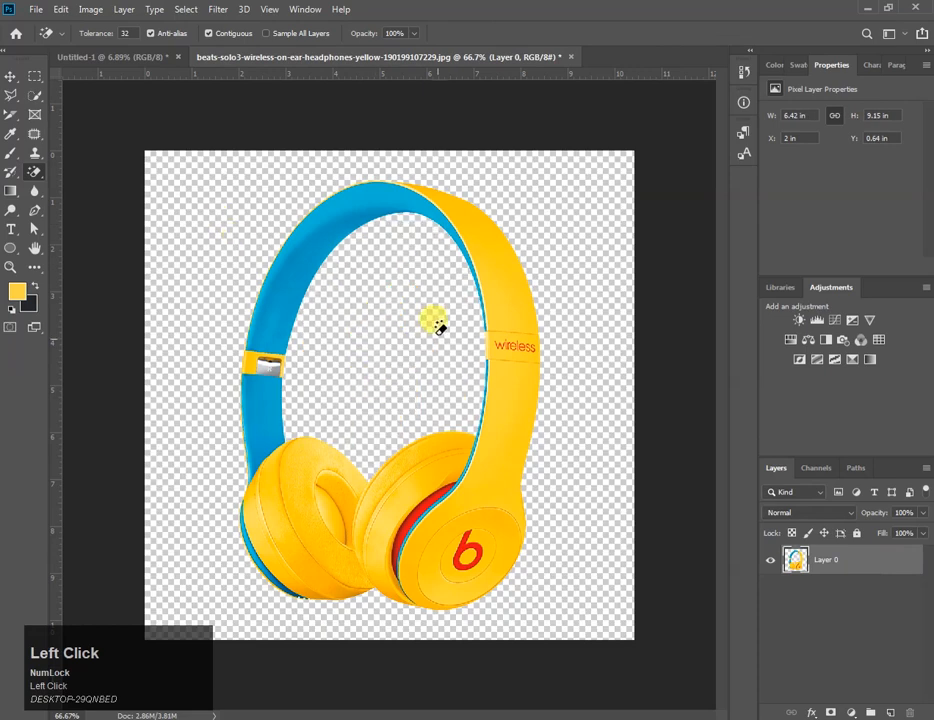
# Move the cut-out headphones into the Untitled-1 document and convert their layer to a smart object.
pyautogui.click(10, 77)
pyautogui.moveTo(242, 165); pyautogui.dragTo(407, 365)
pyautogui.rightClick(855, 557)
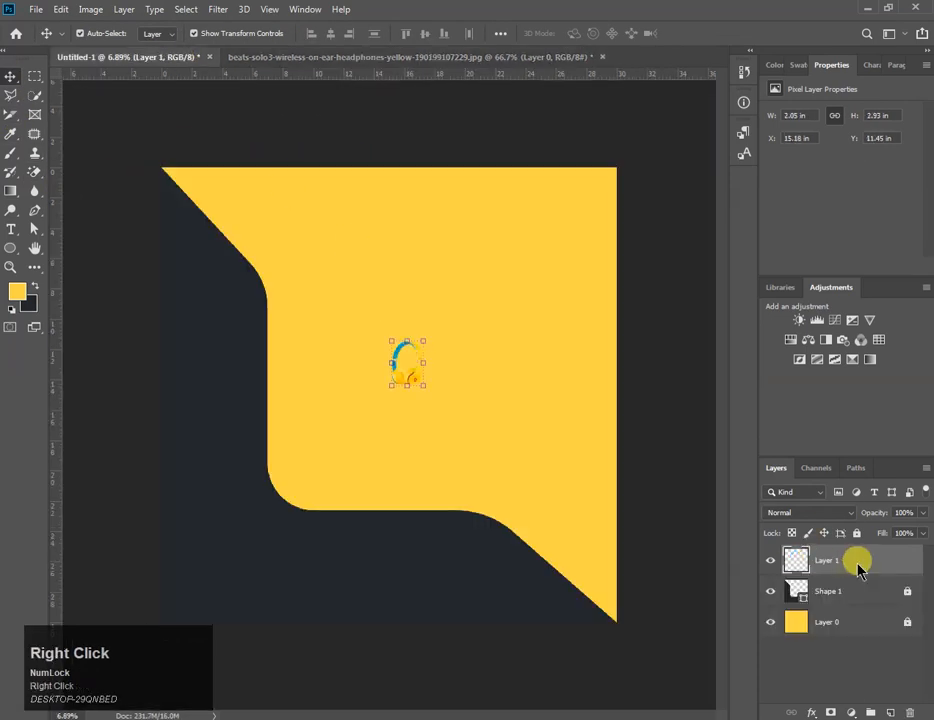
pyautogui.click(630, 333)
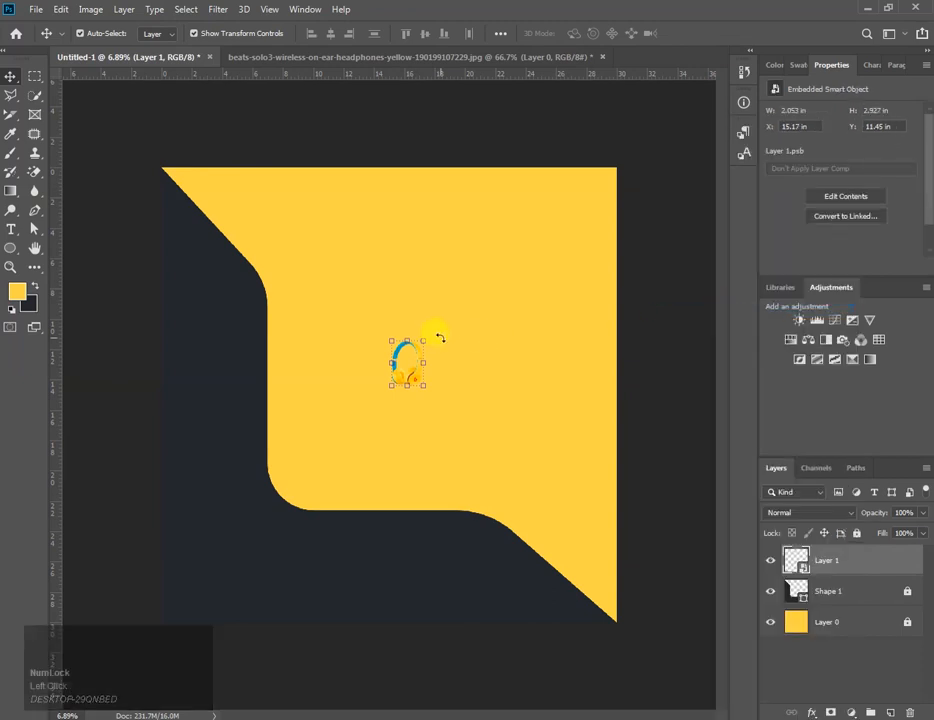
# Enlarge the headphones to about 15.9 × 20.7 in, tilt them clockwise and place them over the yellow area.
pyautogui.moveTo(423, 340); pyautogui.dragTo(525, 196)
pyautogui.moveTo(387, 396); pyautogui.dragTo(283, 452)
pyautogui.moveTo(438, 440); pyautogui.dragTo(493, 446)
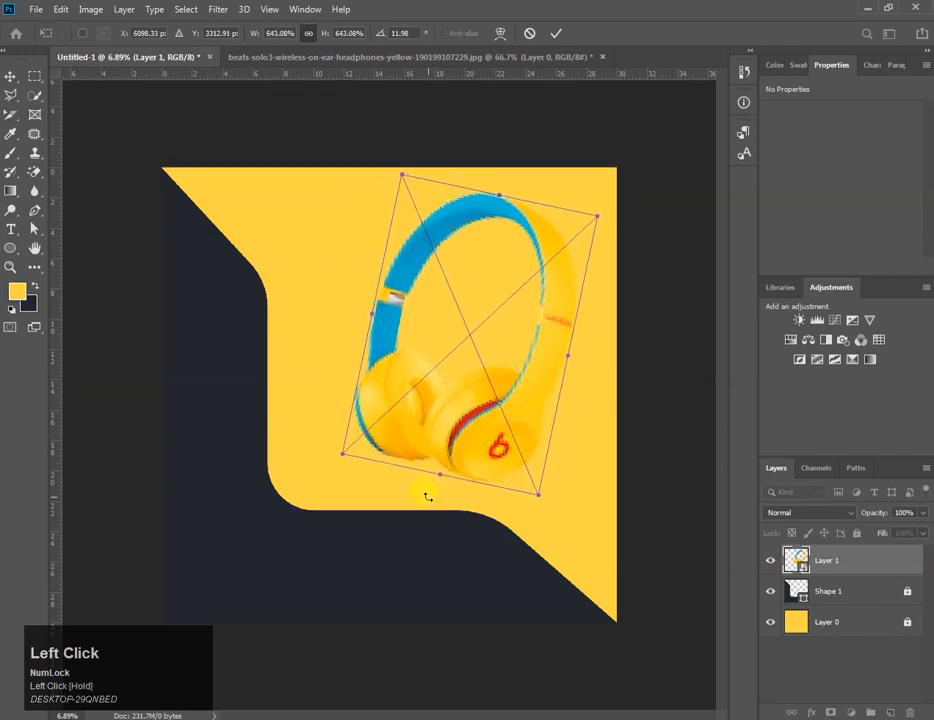
pyautogui.moveTo(541, 497); pyautogui.dragTo(556, 520)
pyautogui.moveTo(536, 467); pyautogui.dragTo(498, 455)
pyautogui.click(560, 38)
# Add a Drop Shadow to the headphones layer and change the shadow colour to near black.
pyautogui.doubleClick(905, 563)
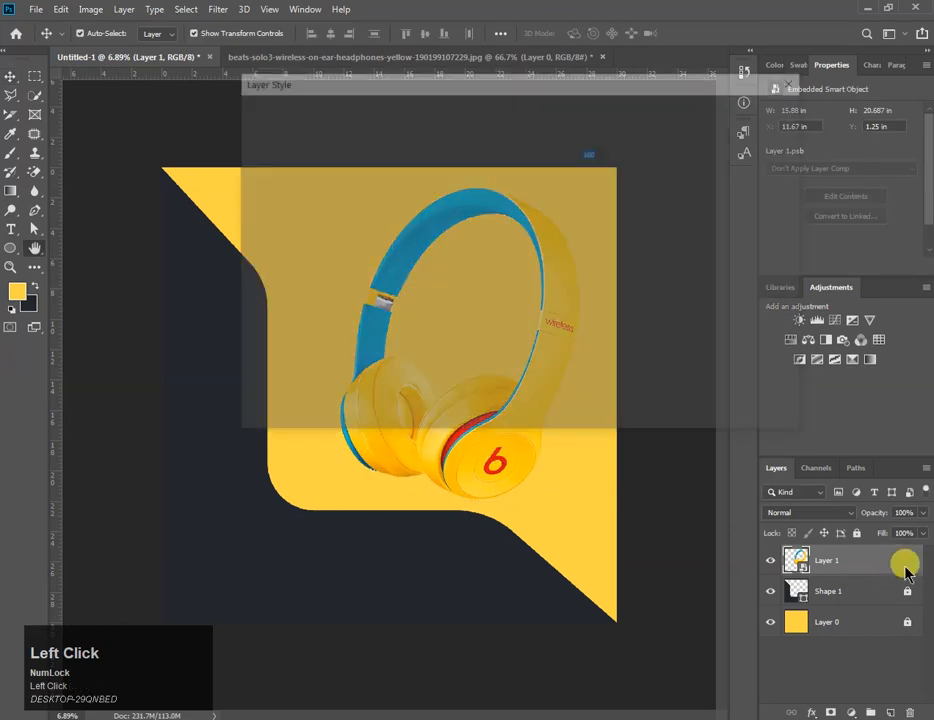
pyautogui.click(280, 379)
pyautogui.moveTo(604, 88); pyautogui.dragTo(190, 125)
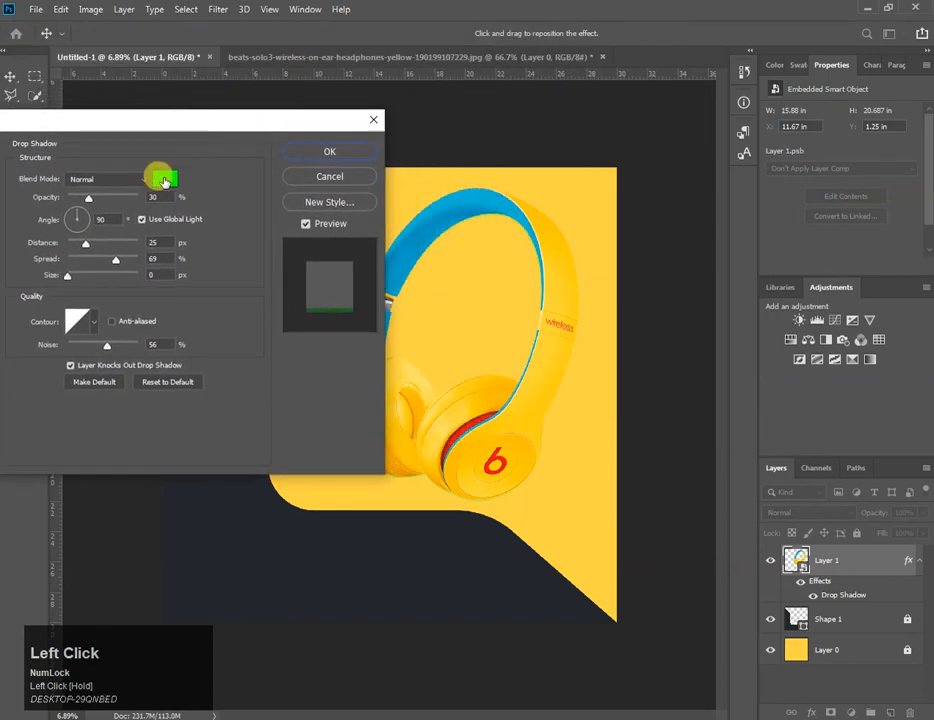
pyautogui.click(165, 179)
pyautogui.click(734, 467)
pyautogui.moveTo(724, 461)
pyautogui.mouseDown()
pyautogui.moveTo(565, 452)
pyautogui.moveTo(572, 460)
pyautogui.mouseUp()
pyautogui.click(885, 281)
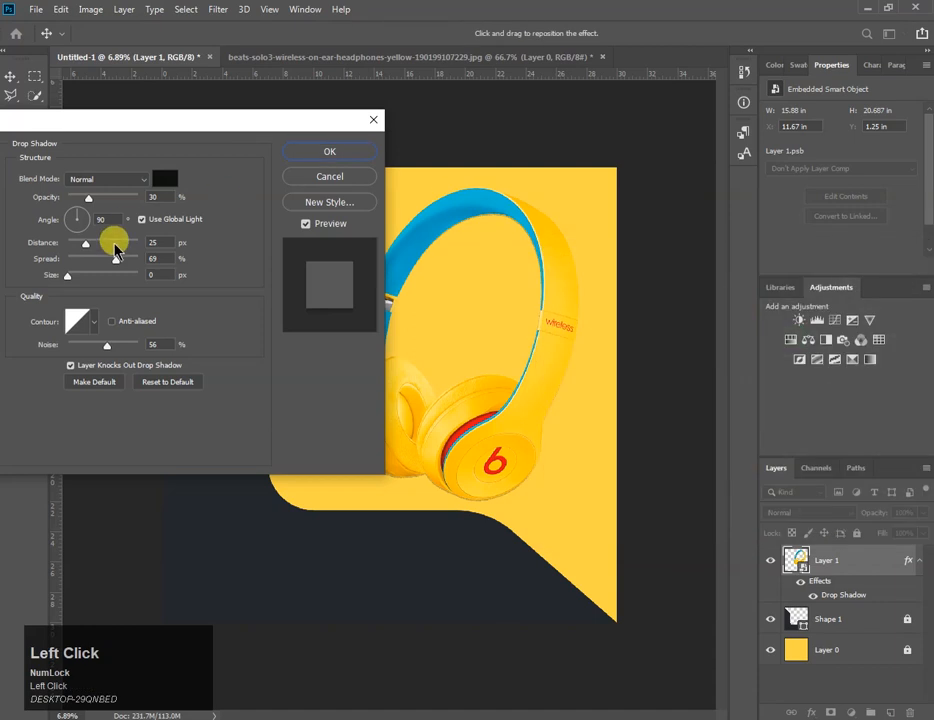
# Soften the headphones' drop shadow by adjusting opacity, increasing distance and size, and reducing the noise, and apply the style.
pyautogui.moveTo(88, 197); pyautogui.dragTo(144, 203)
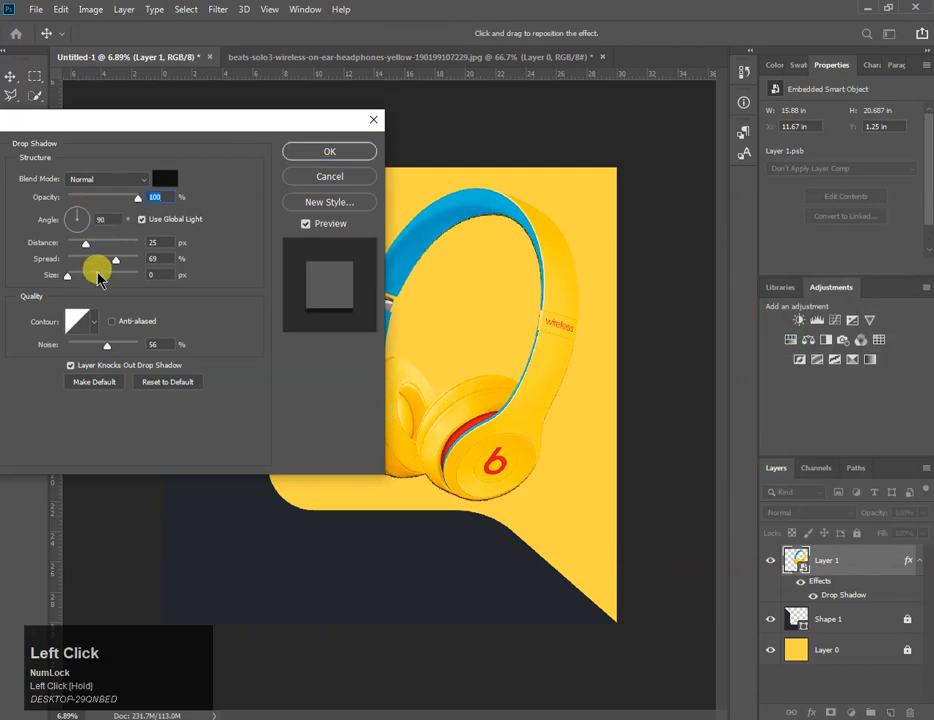
pyautogui.moveTo(69, 274); pyautogui.dragTo(135, 250)
pyautogui.moveTo(108, 349); pyautogui.dragTo(42, 340)
pyautogui.moveTo(142, 201); pyautogui.dragTo(96, 196)
pyautogui.moveTo(97, 275); pyautogui.dragTo(86, 275)
pyautogui.moveTo(132, 244); pyautogui.dragTo(125, 243)
pyautogui.click(328, 147)
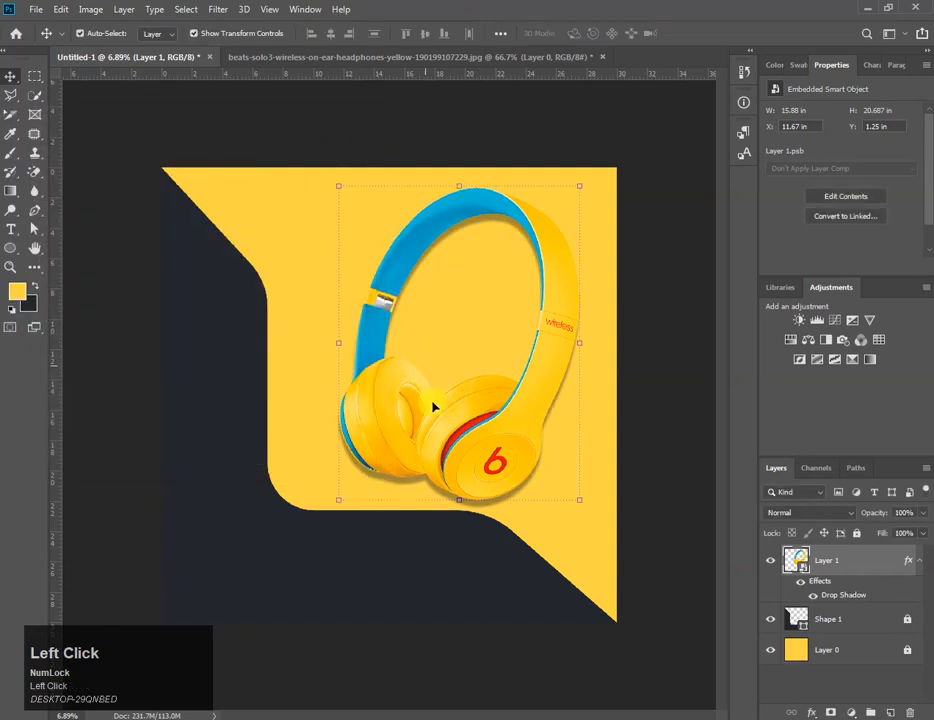
pyautogui.click(588, 566)
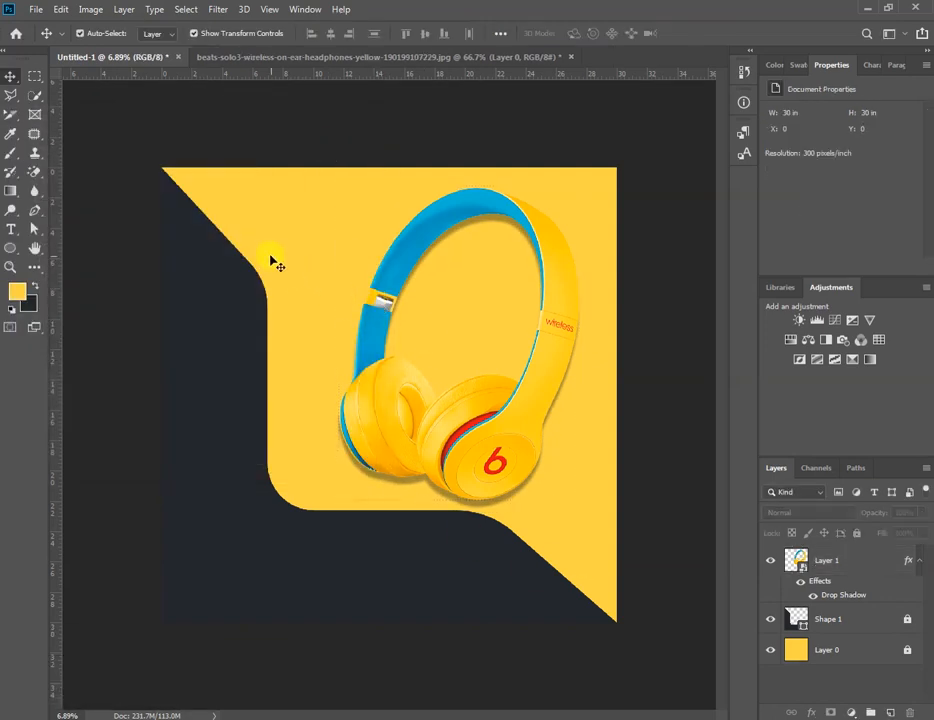
# Collapse the headphones layer's effects list and lock the layer.
pyautogui.scroll(8, 245, 256)
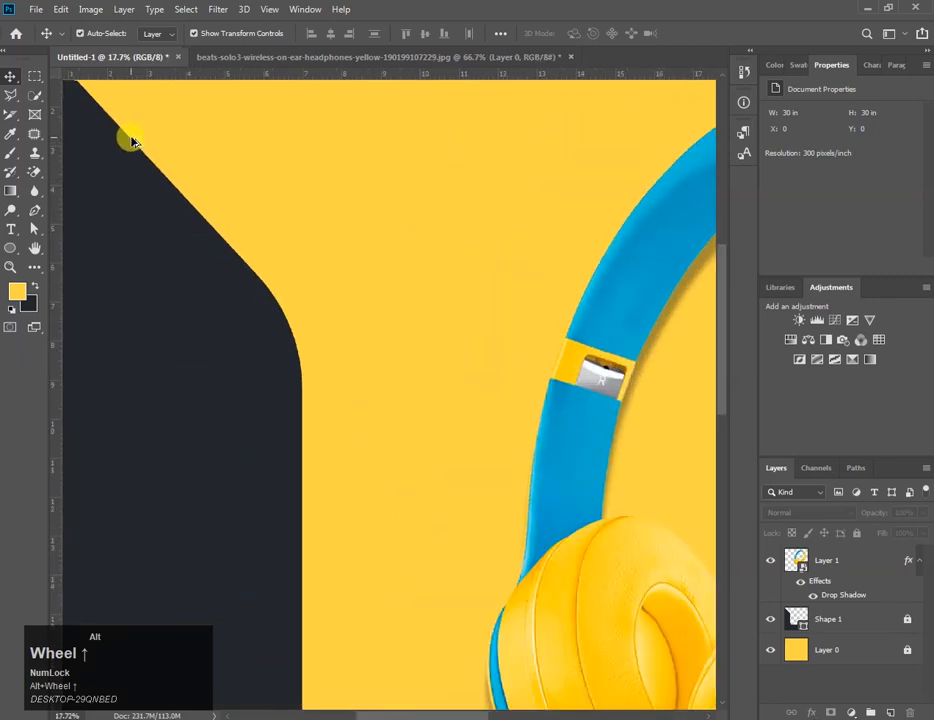
pyautogui.click(919, 560)
pyautogui.click(880, 557)
pyautogui.click(857, 533)
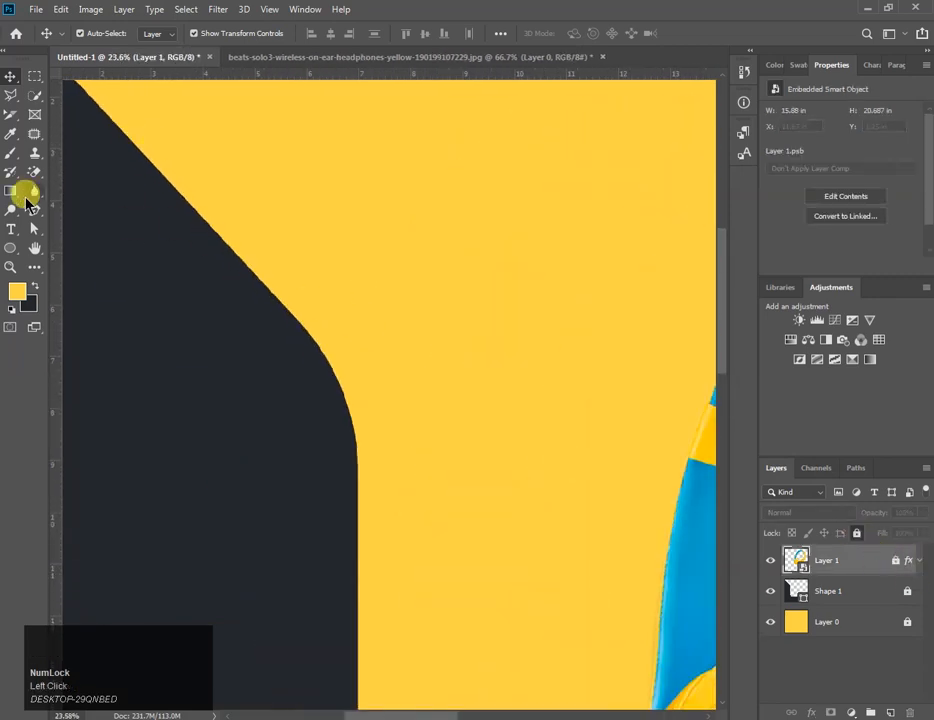
# Draw a 534 px red circle with the Ellipse tool and place it on the dark shape's upper diagonal edge at X 1120, Y 1250 px.
pyautogui.click(8, 249)
pyautogui.moveTo(188, 196); pyautogui.dragTo(273, 279)
pyautogui.click(10, 76)
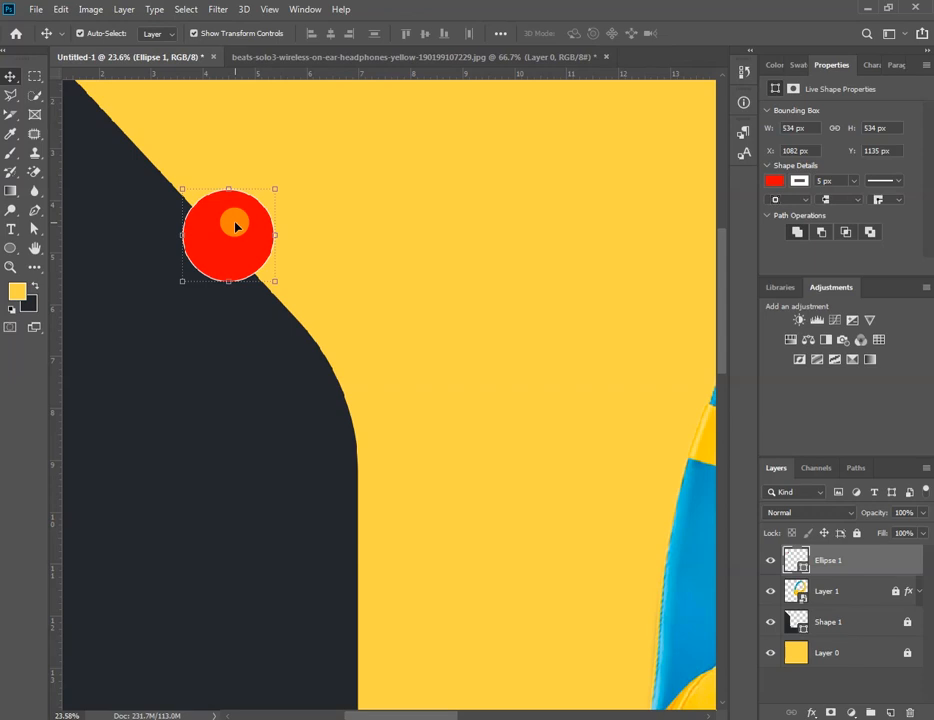
pyautogui.keyDown('alt'); pyautogui.scroll(3, 234, 227); pyautogui.keyUp('alt')
pyautogui.moveTo(222, 227); pyautogui.dragTo(237, 253)
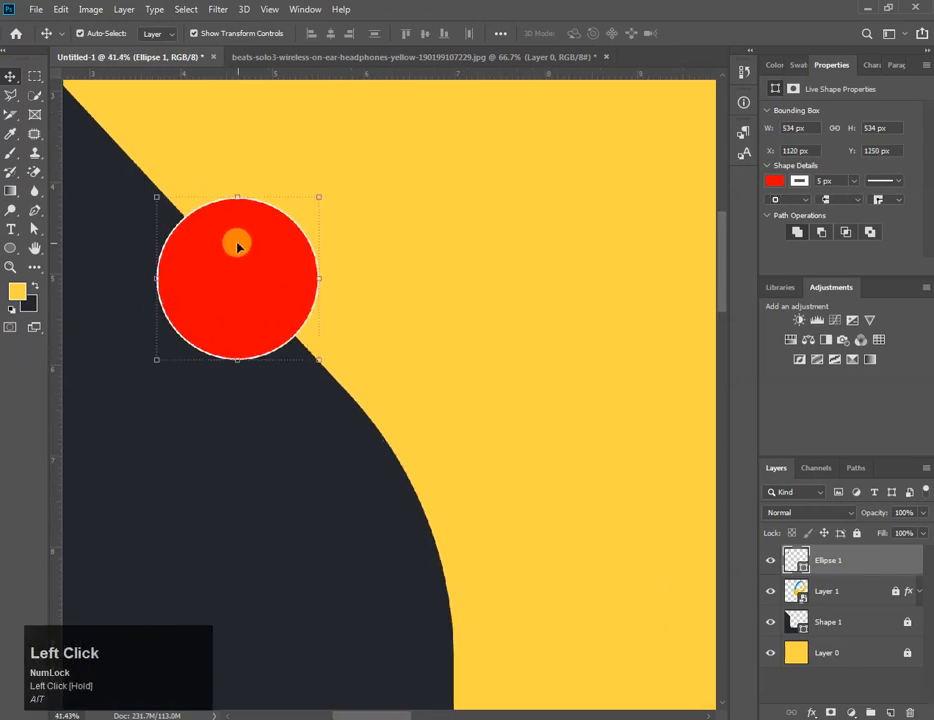
# Delete the circle's left anchor point, converting the live shape to a regular path, to leave a right half-circle.
pyautogui.click(38, 230)
pyautogui.click(118, 243)
pyautogui.press('Delete')
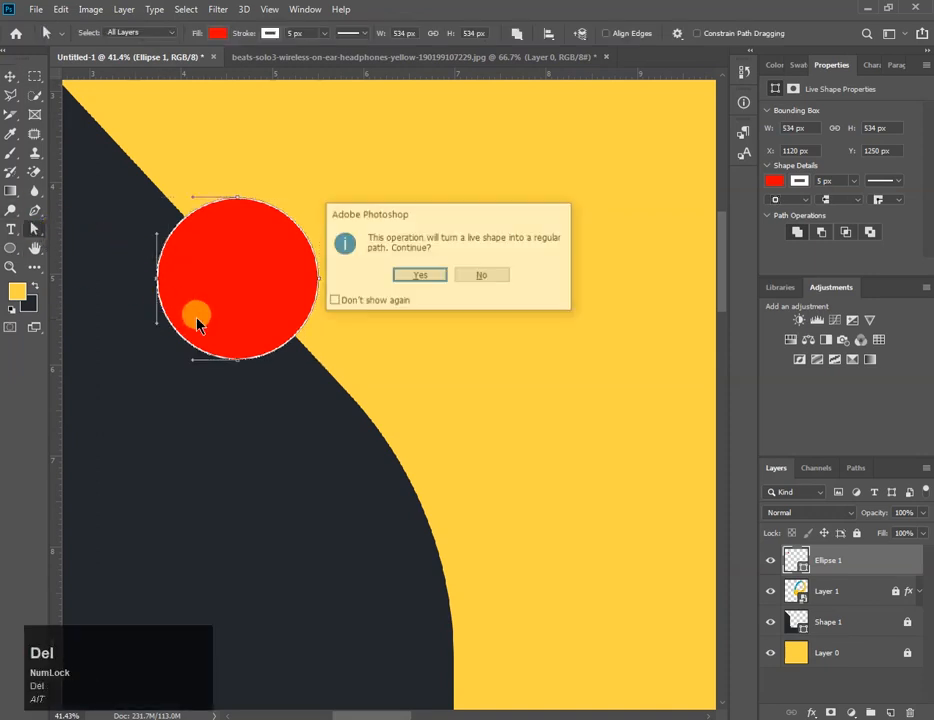
pyautogui.click(362, 271)
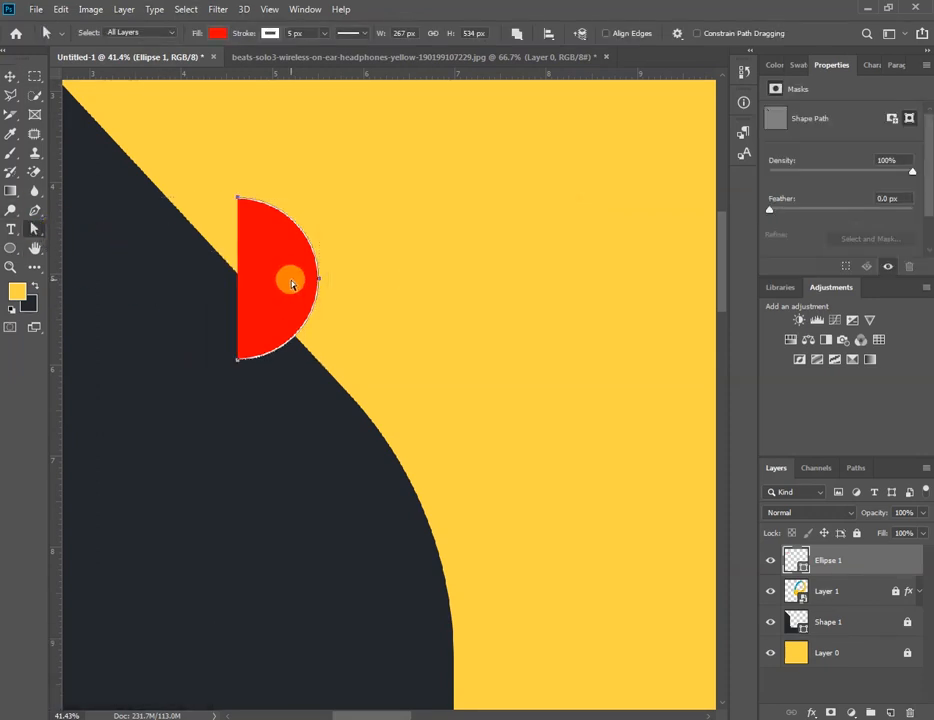
# Duplicate the half-circle to its left and flip the copy horizontally to complete the circle.
pyautogui.click(10, 76)
pyautogui.moveTo(293, 277); pyautogui.dragTo(215, 279)
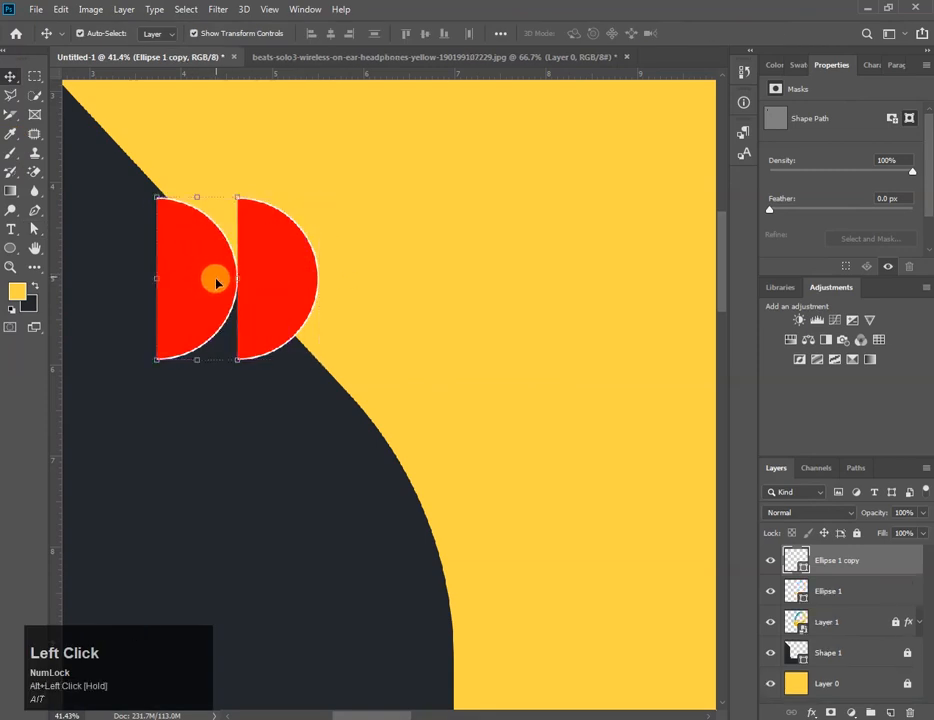
pyautogui.click(61, 9)
pyautogui.moveTo(138, 375)
pyautogui.click(354, 603)
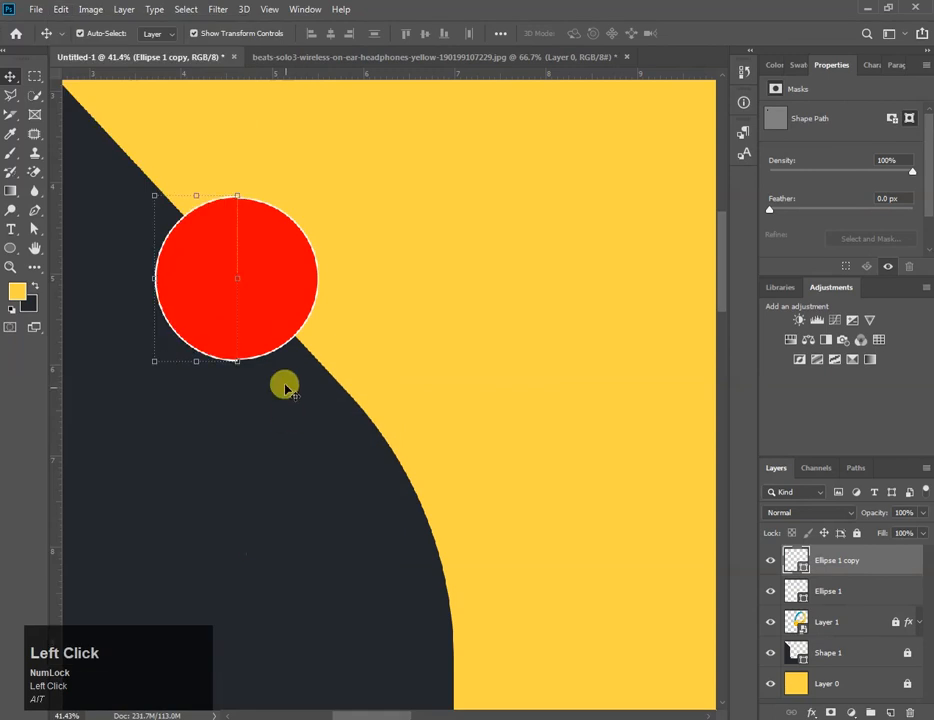
# Fill the left half-circle with the yellow foreground colour and the right one with the dark background colour.
pyautogui.click(219, 279)
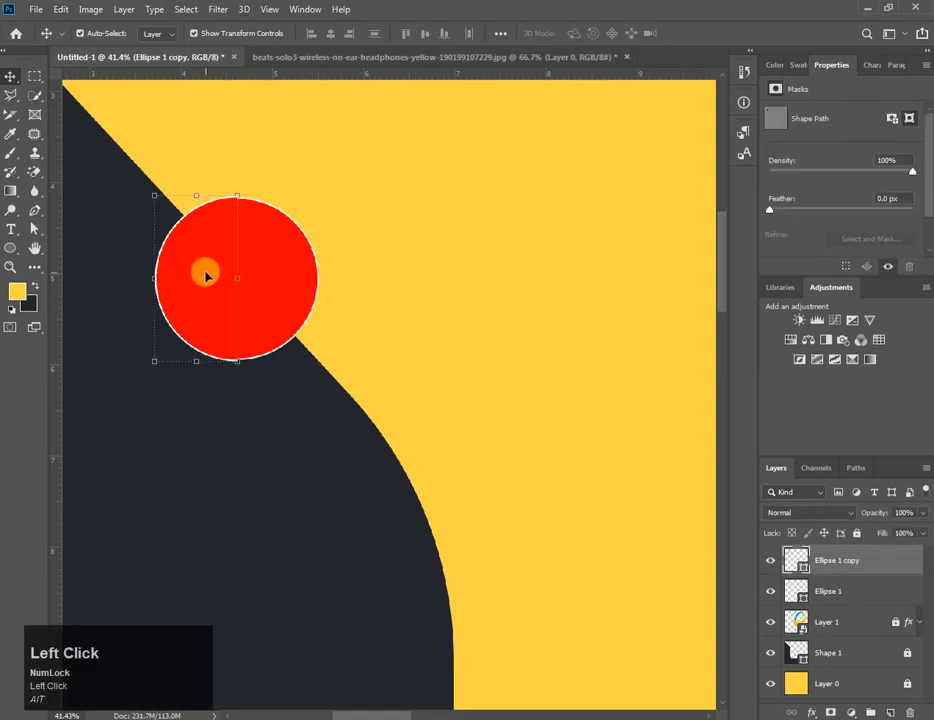
pyautogui.hotkey('alt', 'BackSpace')
pyautogui.click(282, 290)
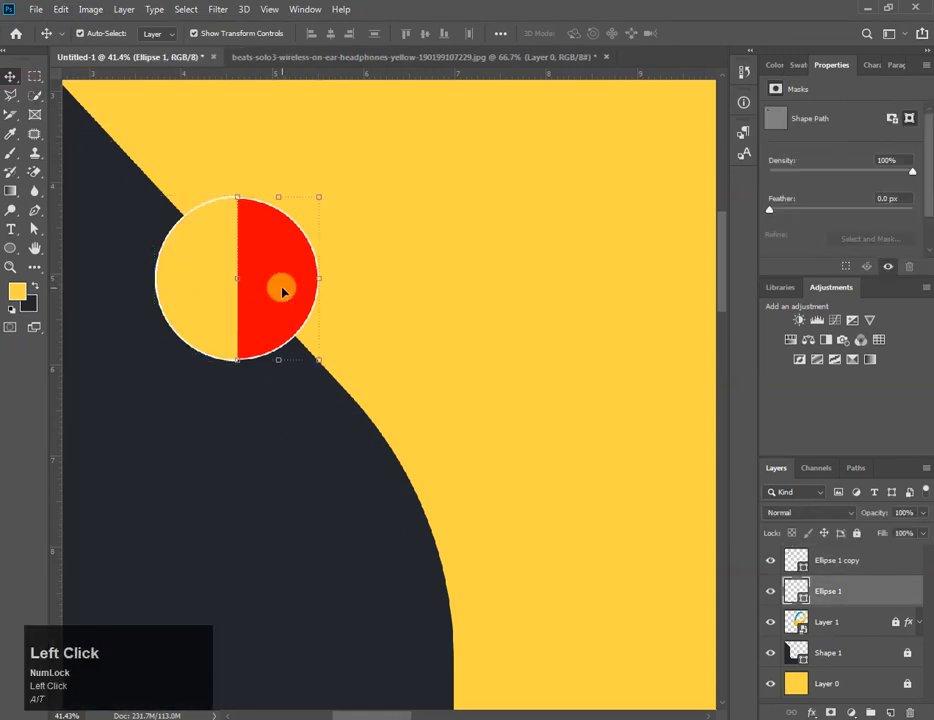
pyautogui.hotkey('ctrl', 'BackSpace')
# Hide the headphones layer, Shape 1 and Layer 0, and select the Ellipse 1 copy layer.
pyautogui.click(770, 622)
pyautogui.click(770, 652)
pyautogui.click(770, 684)
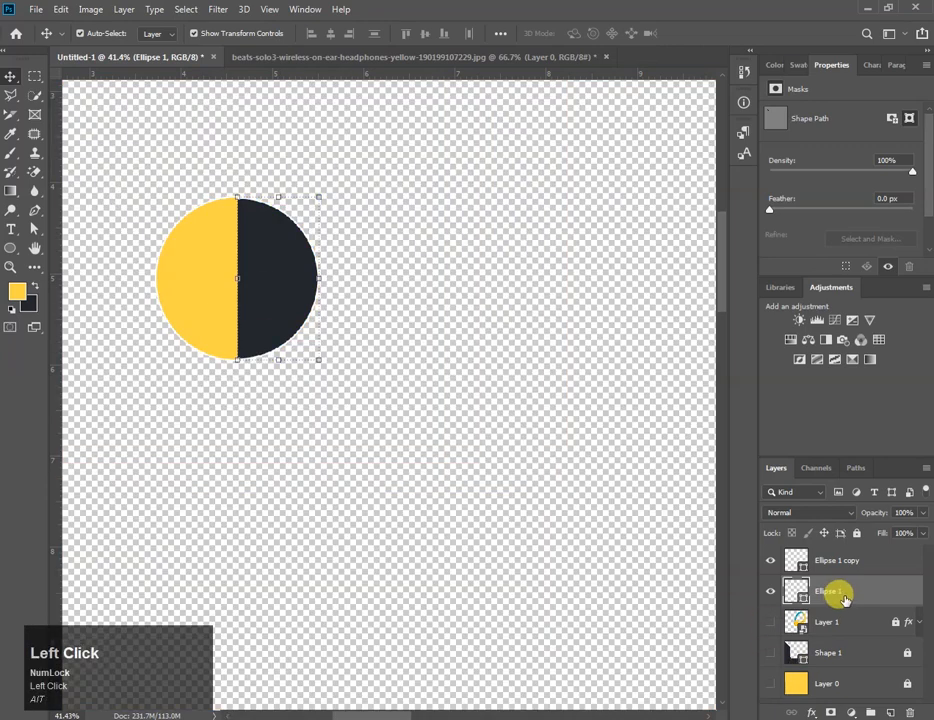
pyautogui.keyDown('shift'); pyautogui.click(876, 566); pyautogui.keyUp('shift')
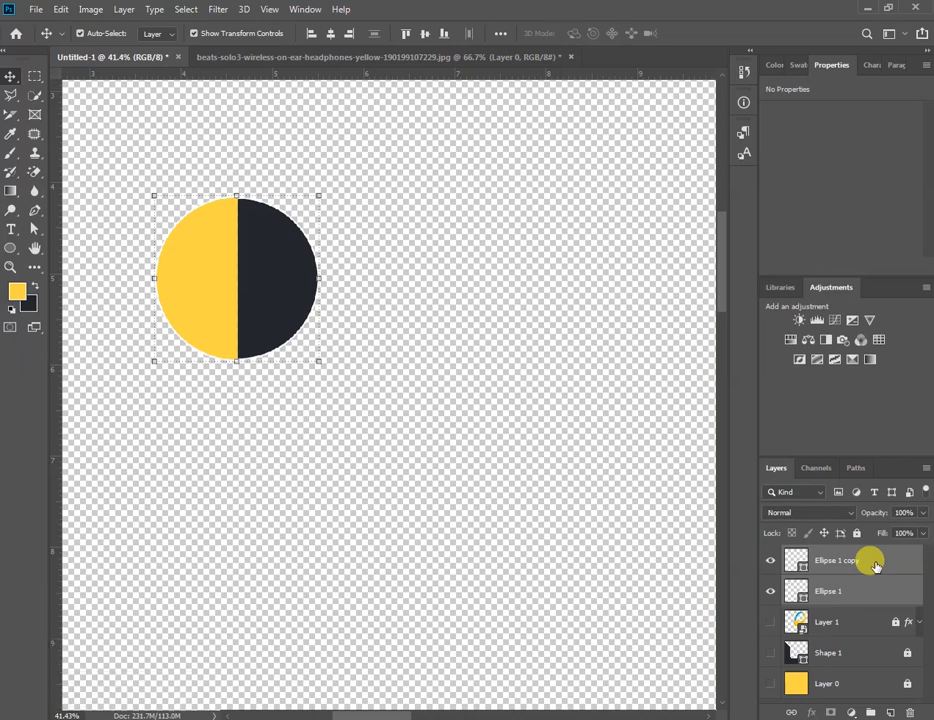
pyautogui.click(876, 566)
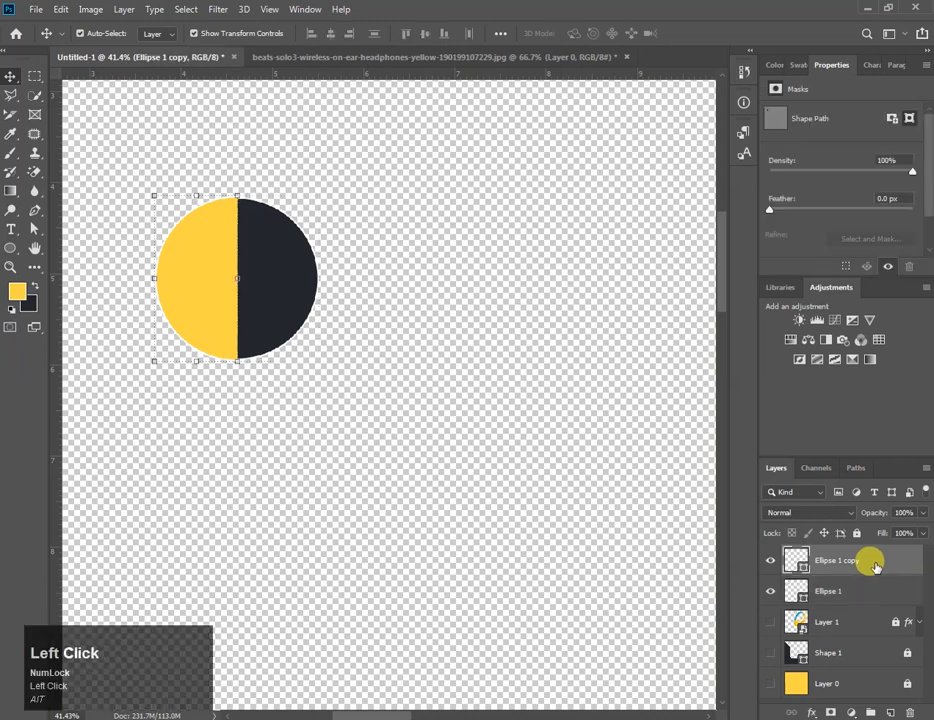
# Select both half-circle layers, Ellipse 1 and Ellipse 1 copy, and link them together.
pyautogui.keyDown('shift'); pyautogui.click(293, 292); pyautogui.keyUp('shift')
pyautogui.hotkey('ctrl', 'shift', 'e')
pyautogui.rightClick(880, 593)
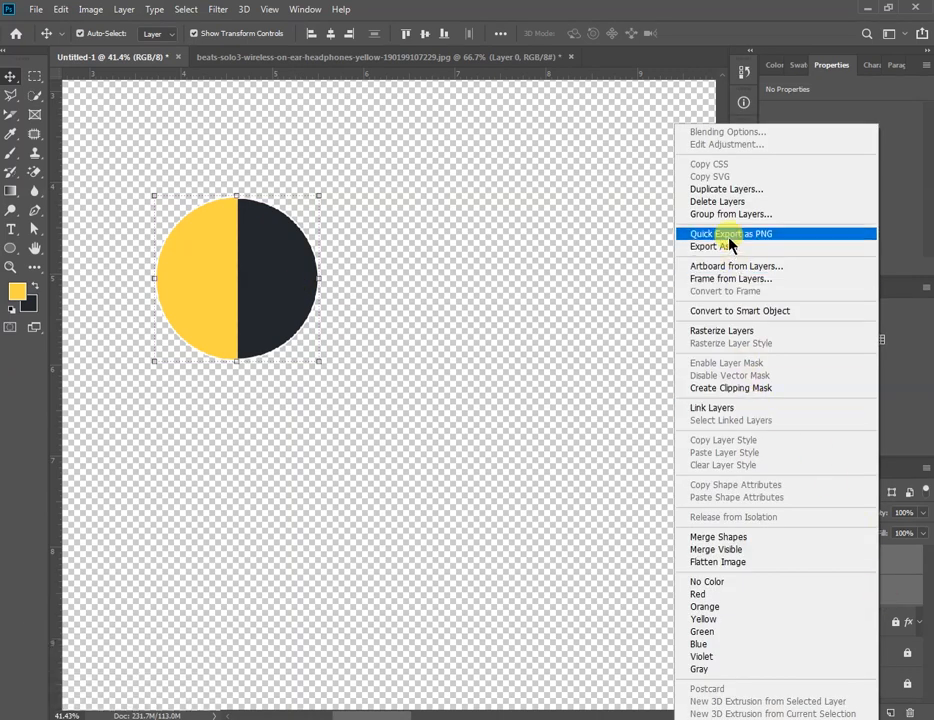
pyautogui.click(760, 408)
# Move the linked circle onto the dark shape's upper diagonal edge and show the hidden headphones and background layers.
pyautogui.moveTo(290, 283)
pyautogui.mouseDown()
pyautogui.moveTo(340, 265)
pyautogui.moveTo(303, 274)
pyautogui.moveTo(288, 298)
pyautogui.mouseUp()
pyautogui.click(771, 685)
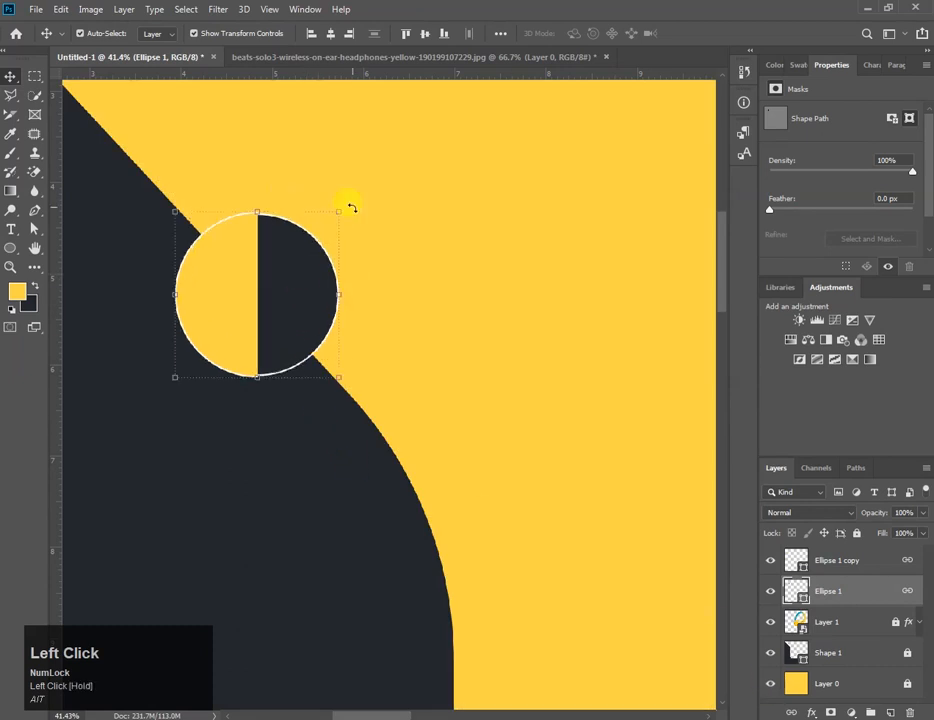
# Remove the white stroke from the dark half-circle on the Ellipse 1 layer.
pyautogui.click(10, 248)
pyautogui.click(95, 316)
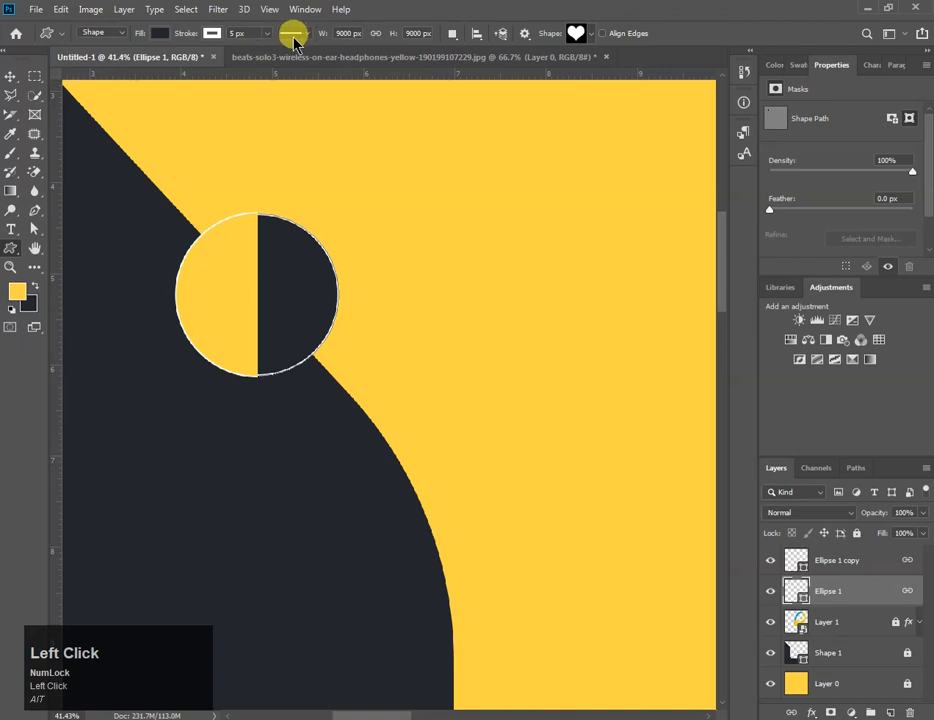
pyautogui.click(213, 34)
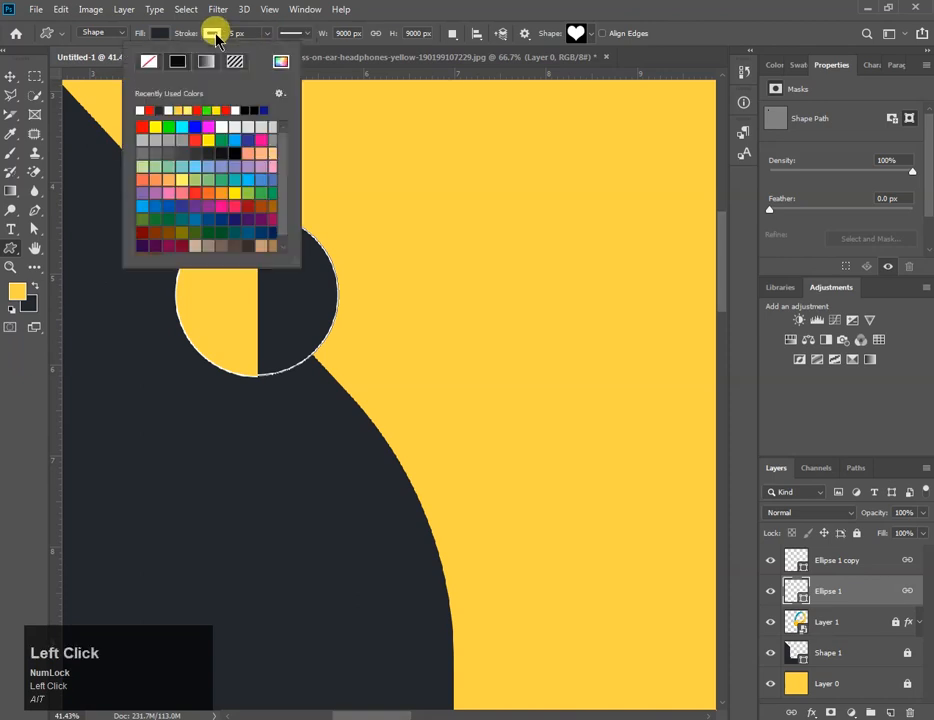
pyautogui.click(10, 76)
# Rotate the linked circle by about -43.16° and position it so its dividing line follows the dark shape's upper diagonal edge.
pyautogui.moveTo(351, 209); pyautogui.dragTo(267, 150)
pyautogui.scroll(8, 315, 396)
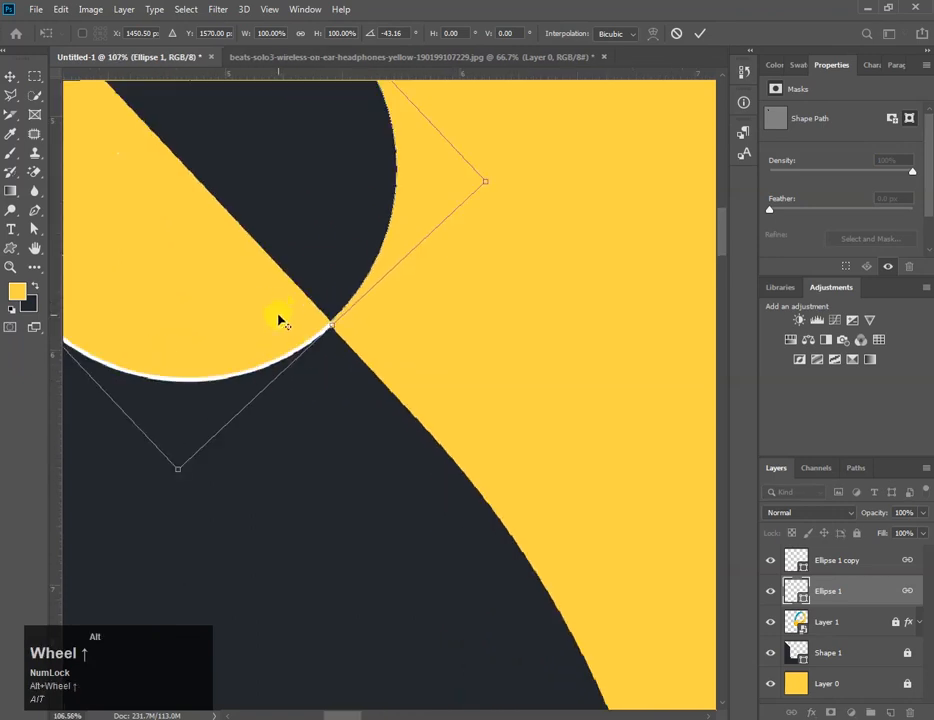
pyautogui.moveTo(310, 285); pyautogui.dragTo(286, 262)
pyautogui.click(700, 33)
# Remove the white stroke from the yellow half-circle on the Ellipse 1 copy layer, then deselect it.
pyautogui.click(836, 560)
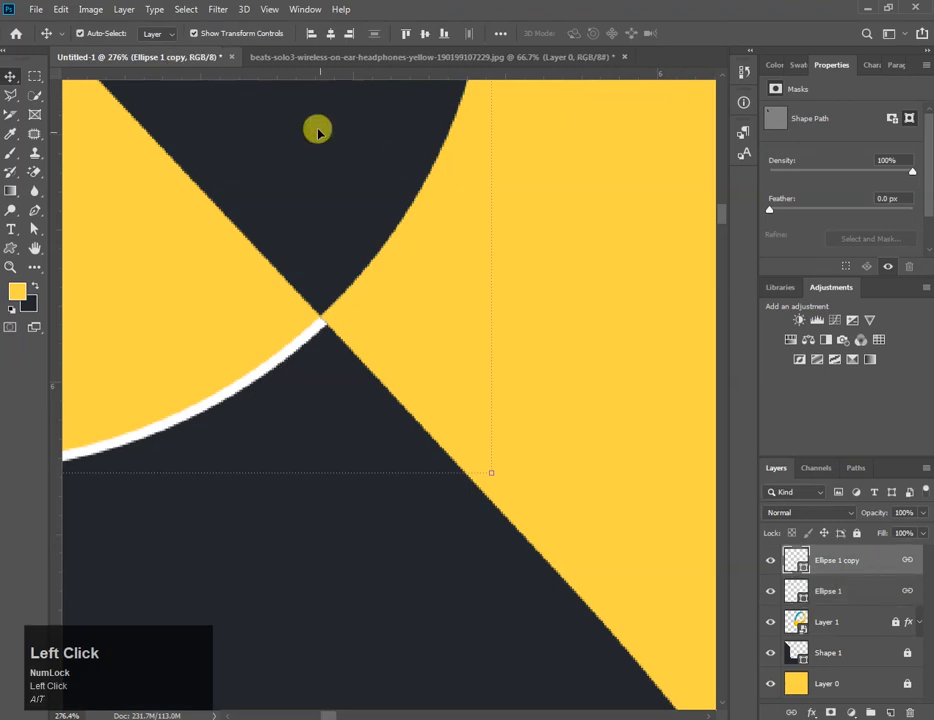
pyautogui.click(13, 252)
pyautogui.click(211, 34)
pyautogui.click(146, 60)
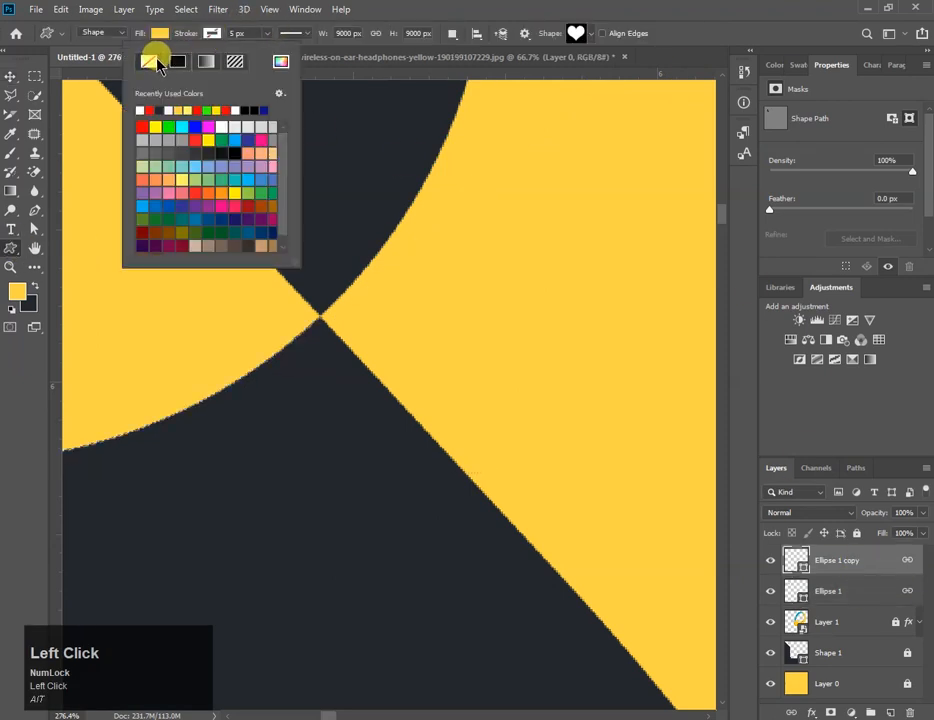
pyautogui.click(15, 77)
pyautogui.scroll(-8, 259, 192)
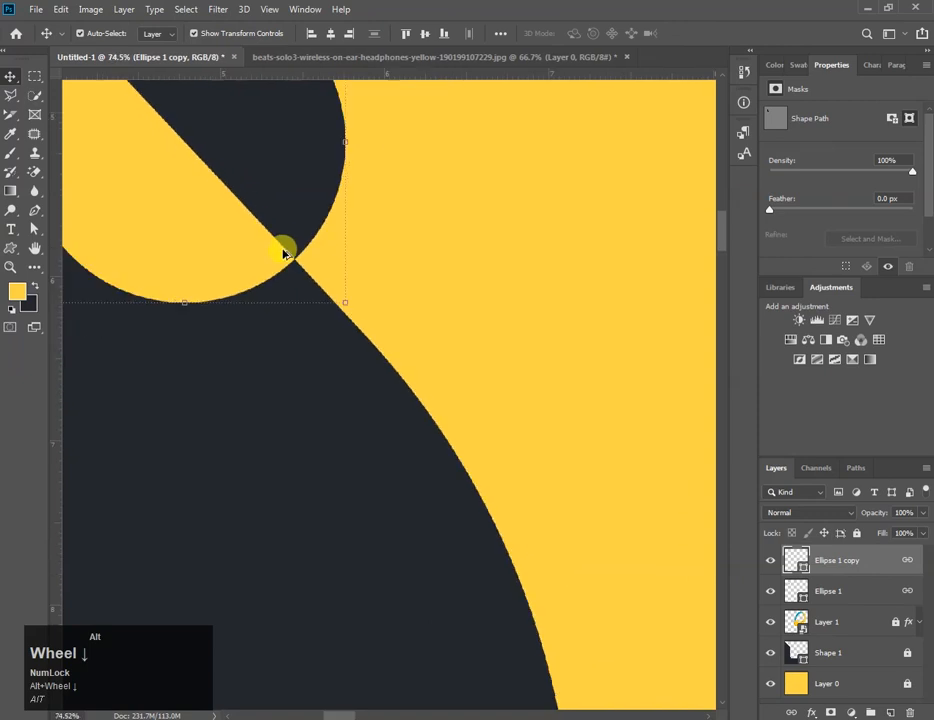
pyautogui.keyDown('alt'); pyautogui.scroll(-5, 279, 249); pyautogui.keyUp('alt')
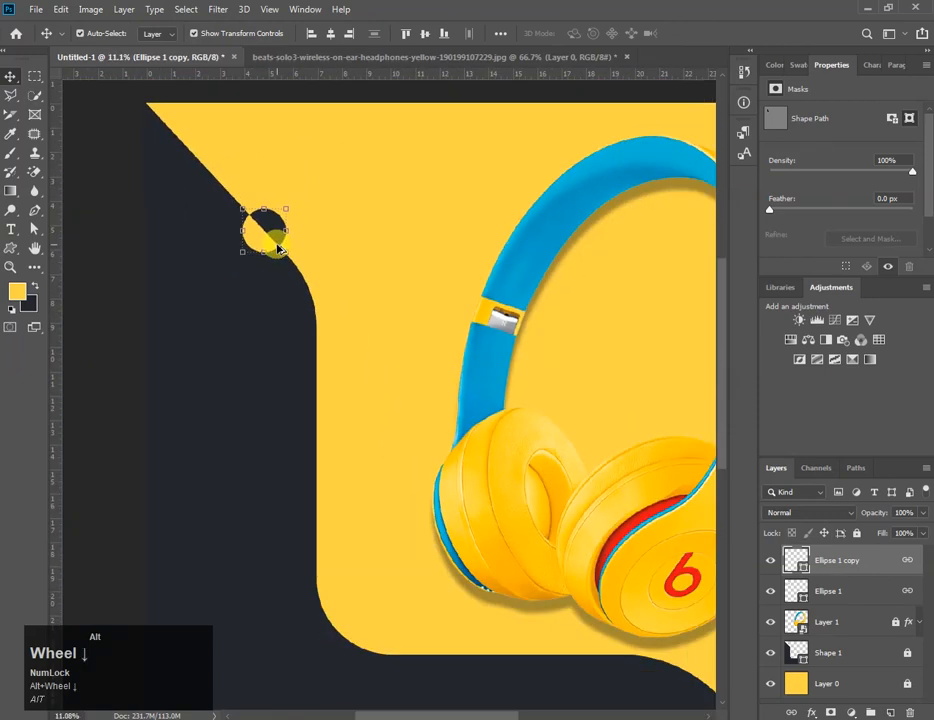
pyautogui.click(99, 171)
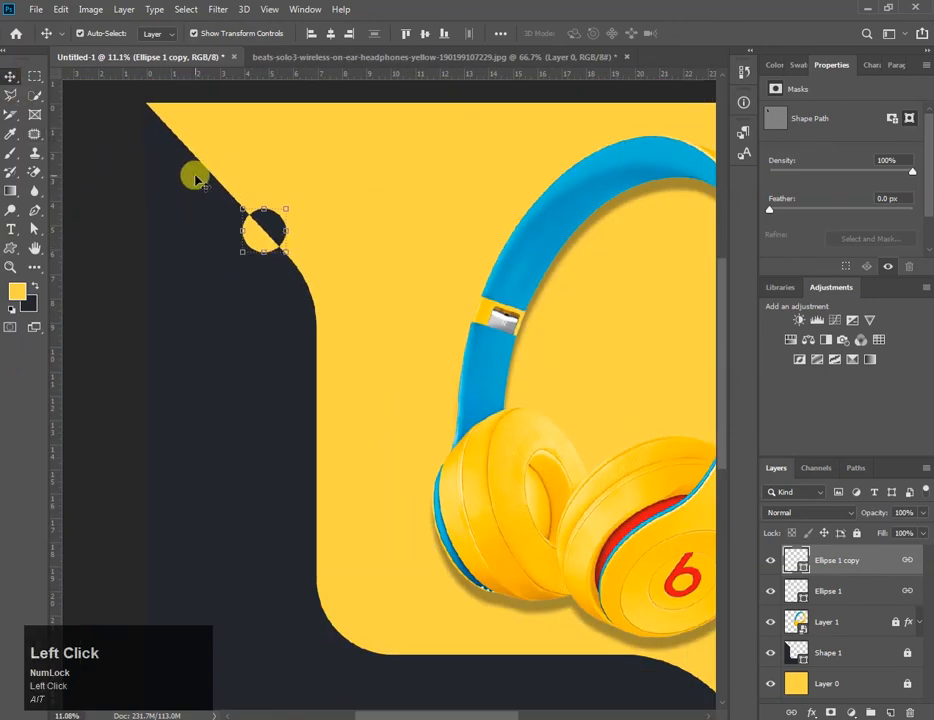
pyautogui.scroll(-1, 197, 179)
pyautogui.keyDown('alt'); pyautogui.scroll(-2, 197, 179); pyautogui.keyUp('alt')
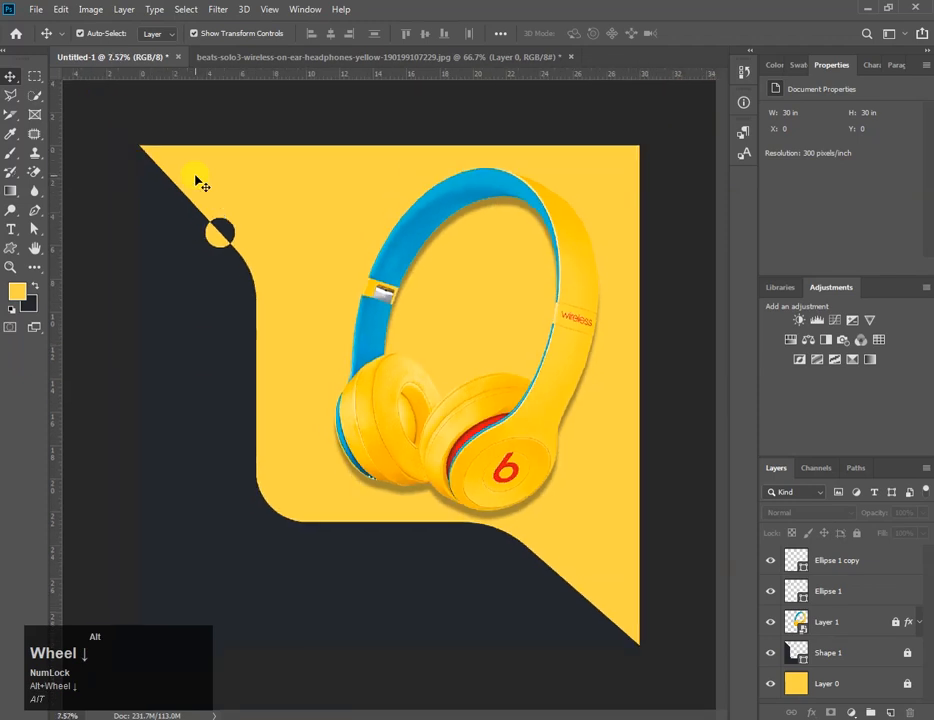
pyautogui.click(217, 232)
pyautogui.moveTo(217, 229); pyautogui.dragTo(590, 604)
pyautogui.hotkey('ctrl', 'z')
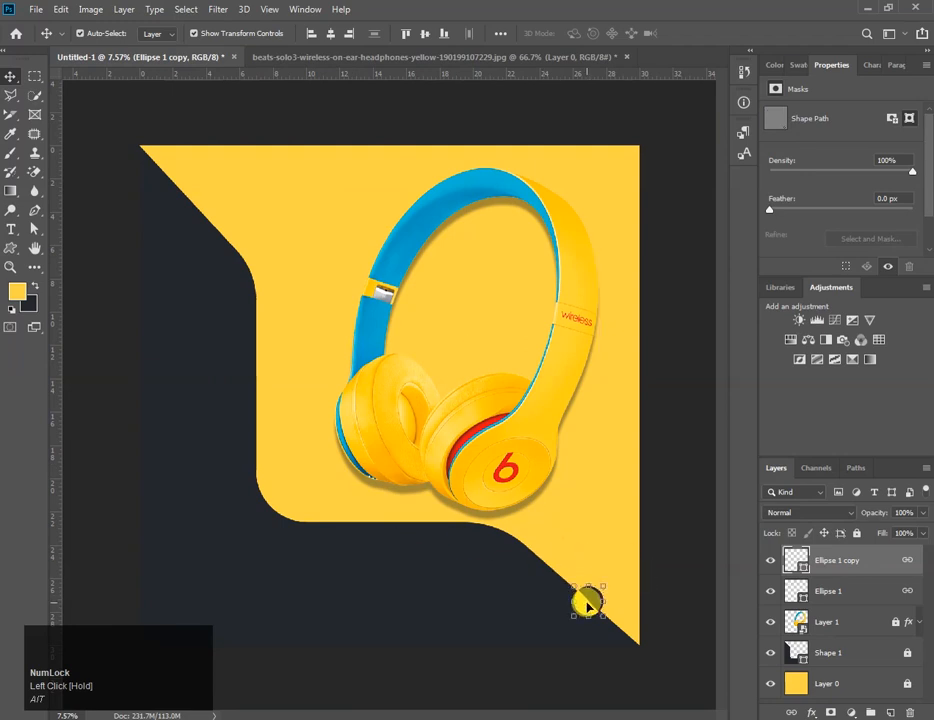
pyautogui.hotkey('ctrl', 'z')
# Duplicate the two-tone circle onto the dark shape's diagonal edge near the lower-right corner of the canvas.
pyautogui.moveTo(218, 234); pyautogui.dragTo(581, 603)
pyautogui.click(350, 393)
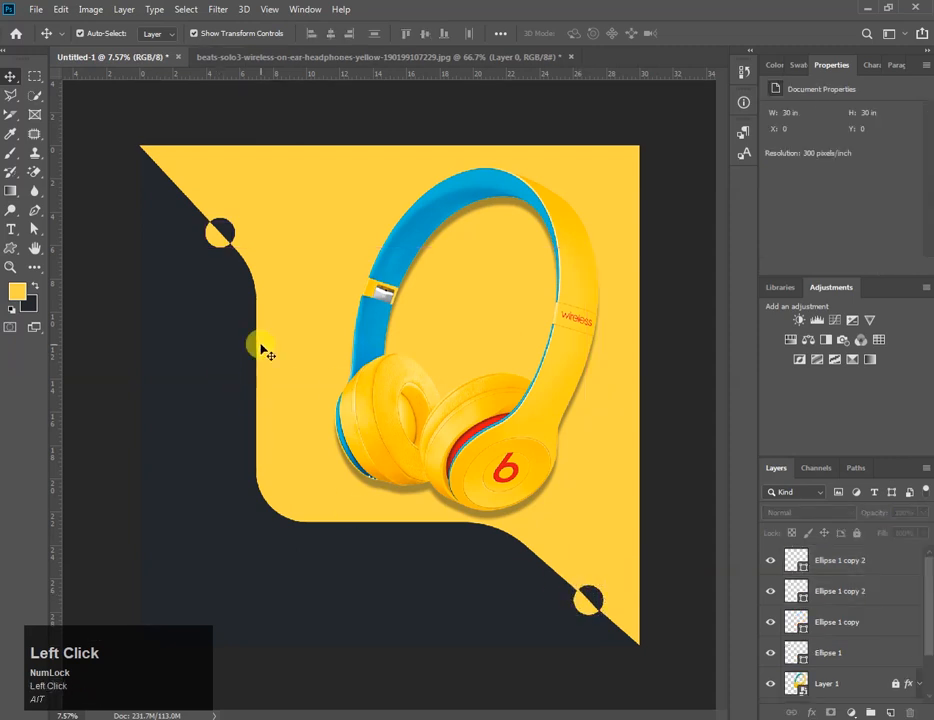
# Select both halves of the duplicated lower circle and link their layers.
pyautogui.keyDown('alt'); pyautogui.scroll(-10, 650, 670); pyautogui.keyUp('alt')
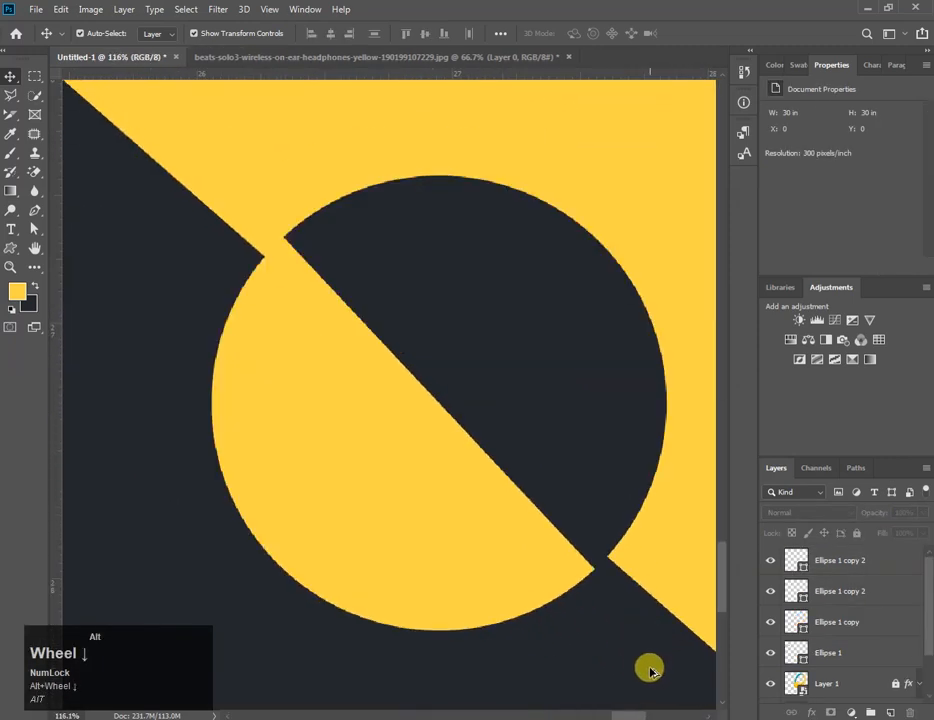
pyautogui.click(400, 309)
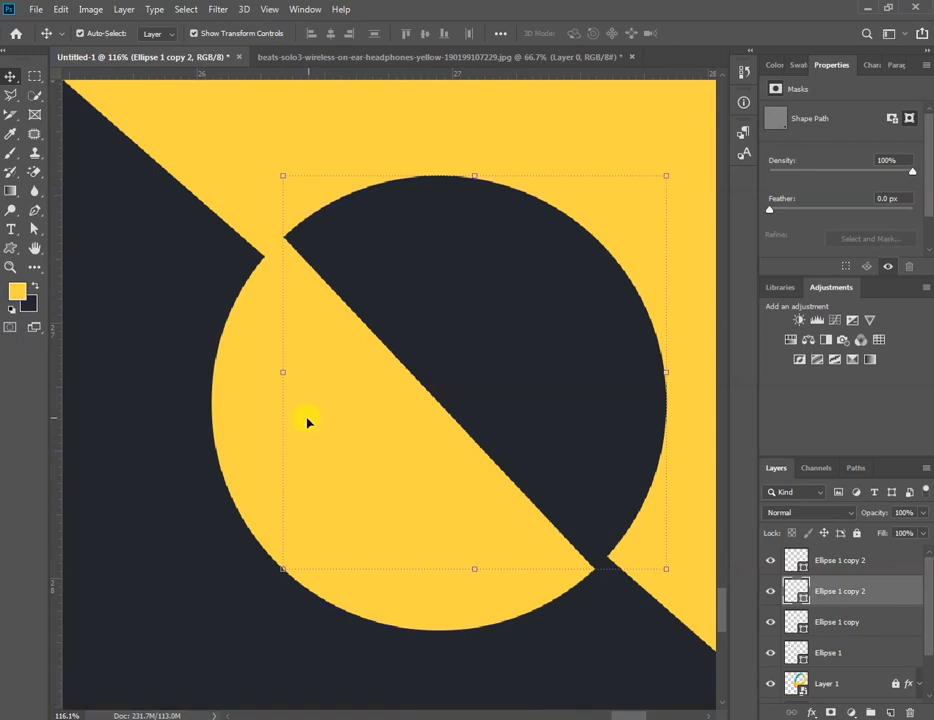
pyautogui.keyDown('shift'); pyautogui.click(527, 486); pyautogui.keyUp('shift')
pyautogui.rightClick(903, 590)
pyautogui.click(740, 408)
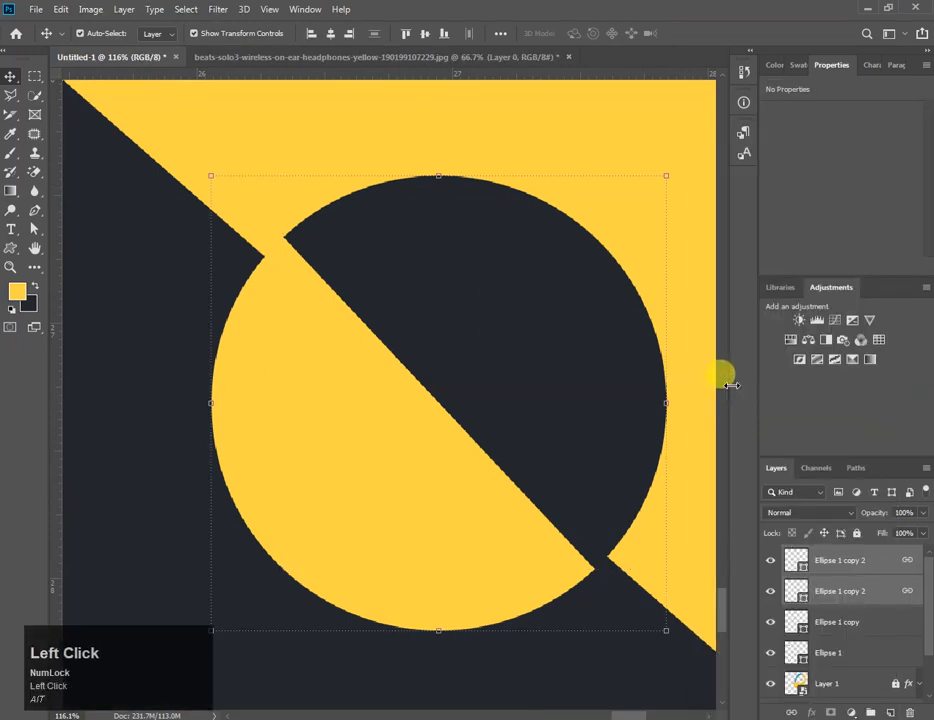
# Rotate the lower circle about 6° counter-clockwise and position it so its dividing line follows the lower diagonal edge.
pyautogui.moveTo(677, 177); pyautogui.dragTo(640, 148)
pyautogui.moveTo(566, 310); pyautogui.dragTo(567, 318)
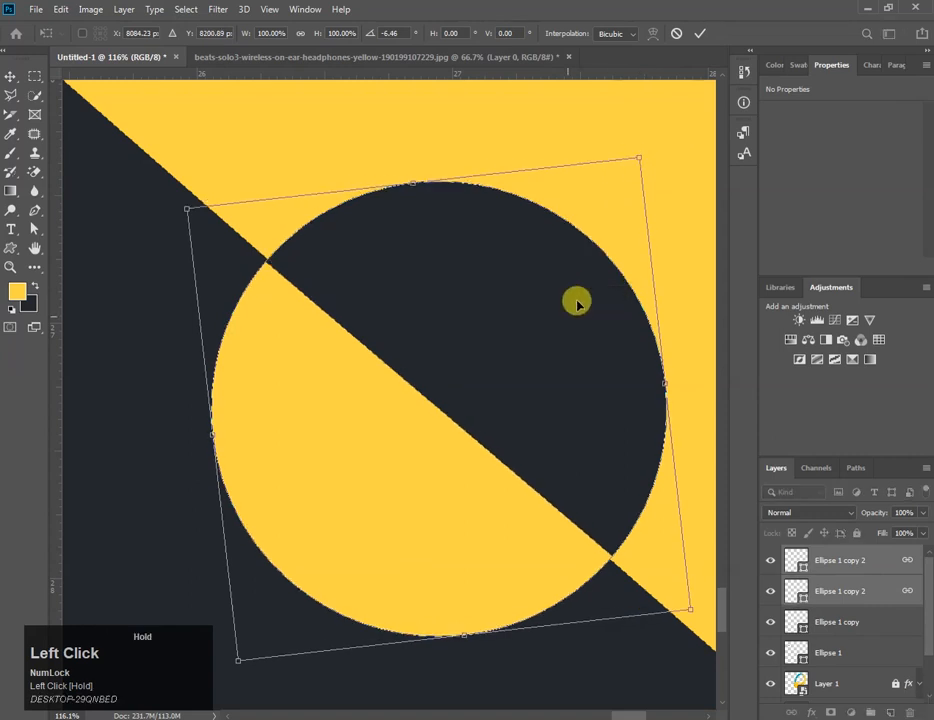
pyautogui.moveTo(648, 151); pyautogui.dragTo(652, 154)
pyautogui.click(703, 35)
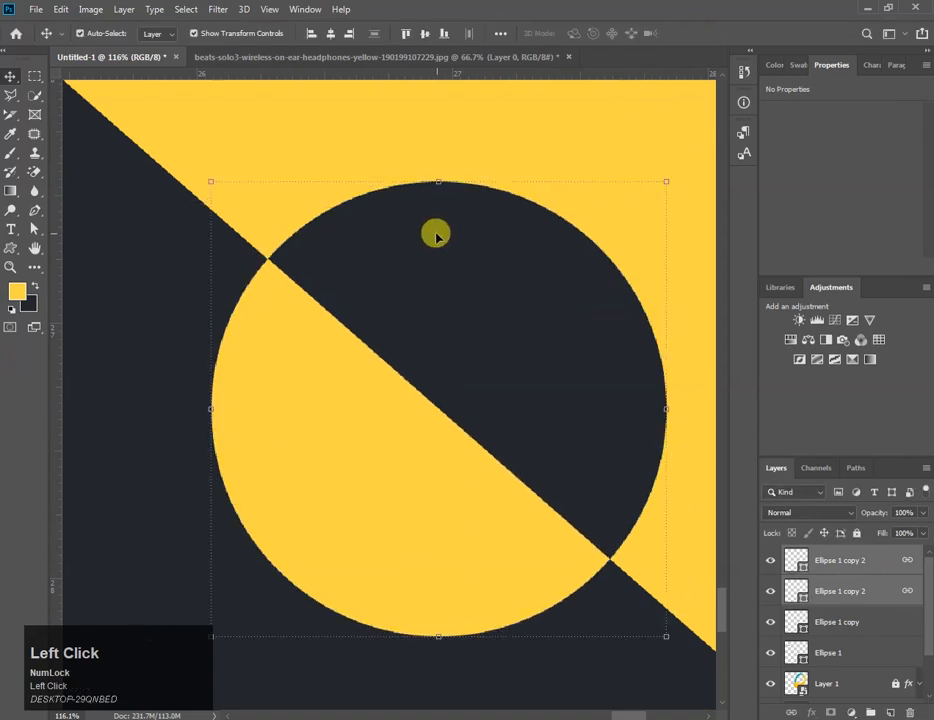
pyautogui.scroll(-10, 435, 230)
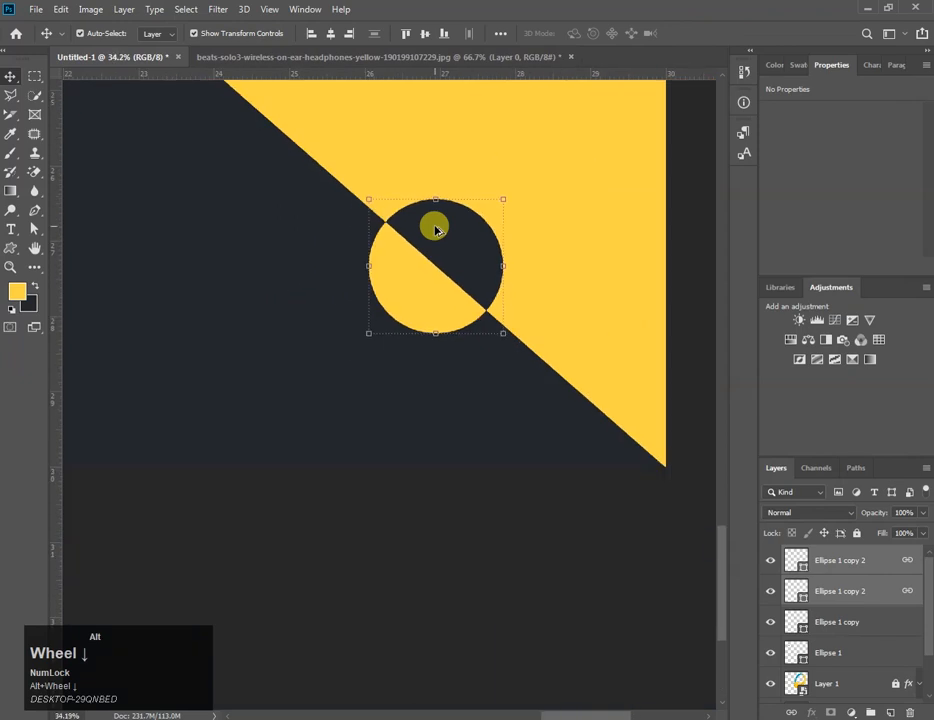
pyautogui.scroll(-1, 435, 230)
pyautogui.hotkey('ctrl', '-')
pyautogui.hotkey('ctrl', '-')
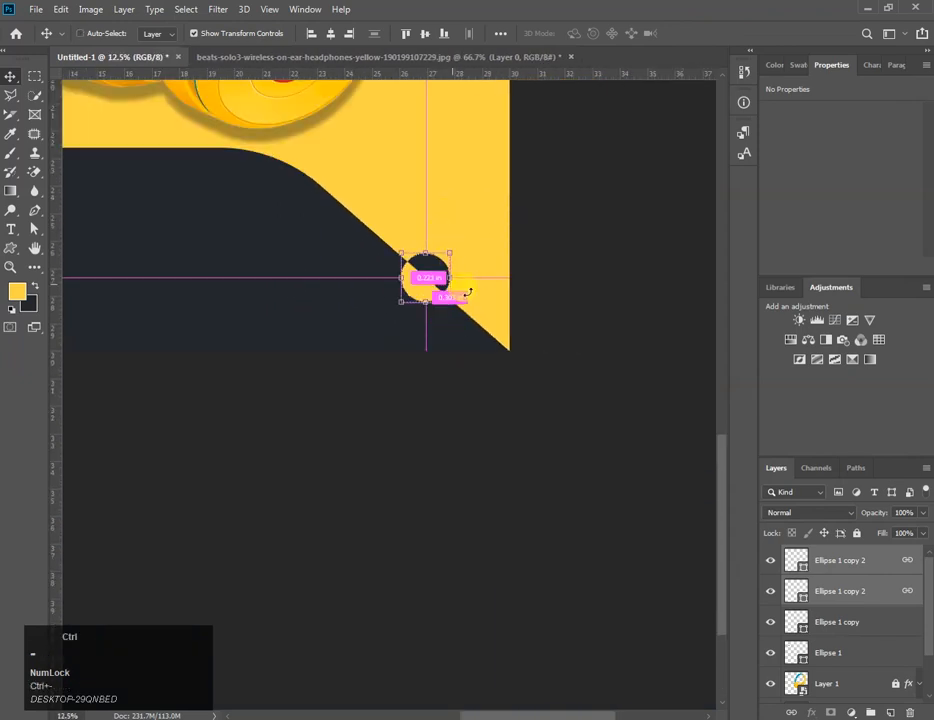
pyautogui.click(318, 393)
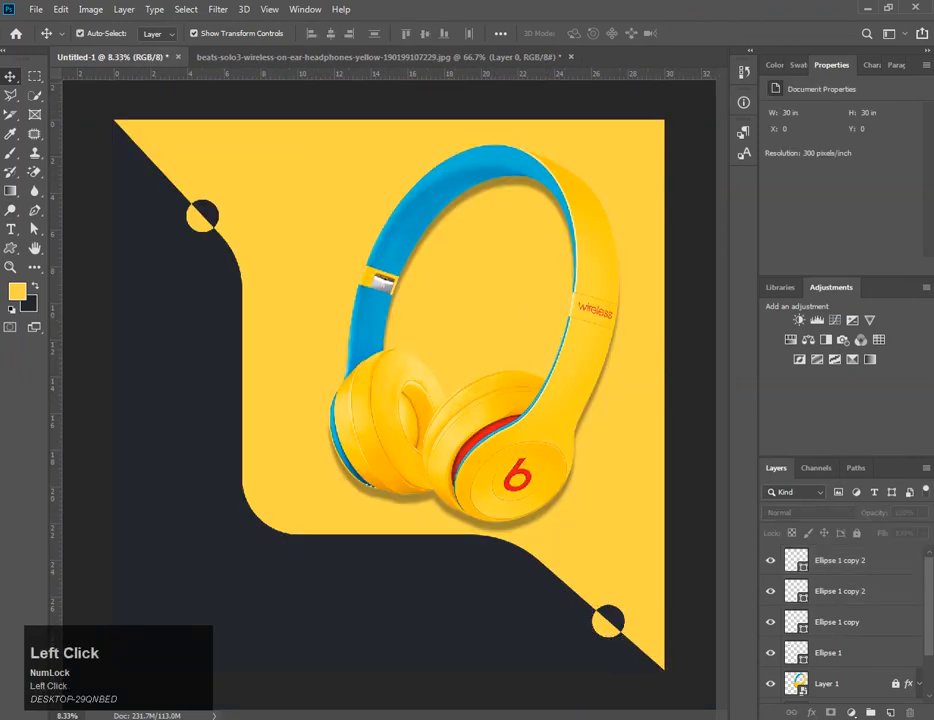
# Draw a 1920 px wide circle and centre it on the vertical edge of the dark shape, beside the headphones.
pyautogui.click(13, 248)
pyautogui.click(90, 274)
pyautogui.moveTo(205, 285); pyautogui.dragTo(297, 384)
pyautogui.moveTo(315, 403); pyautogui.dragTo(323, 398)
pyautogui.click(10, 76)
pyautogui.moveTo(283, 338); pyautogui.dragTo(266, 338)
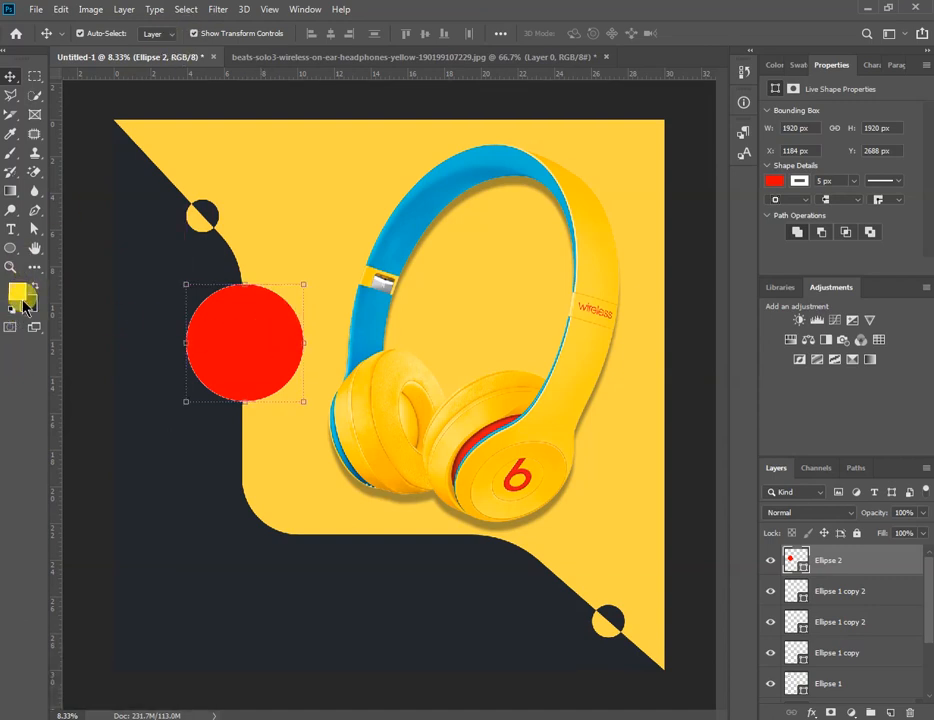
# Remove the large red circle's fill and set its white stroke width to 72.91 px.
pyautogui.moveTo(15, 244); pyautogui.dragTo(78, 312)
pyautogui.click(10, 76)
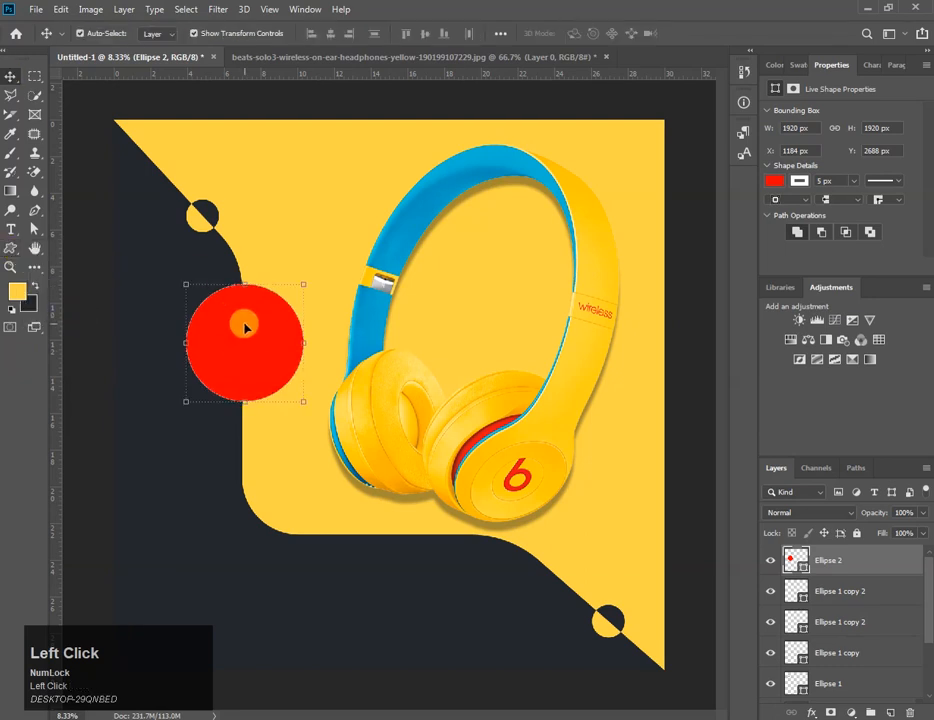
pyautogui.click(775, 180)
pyautogui.click(784, 208)
pyautogui.click(889, 186)
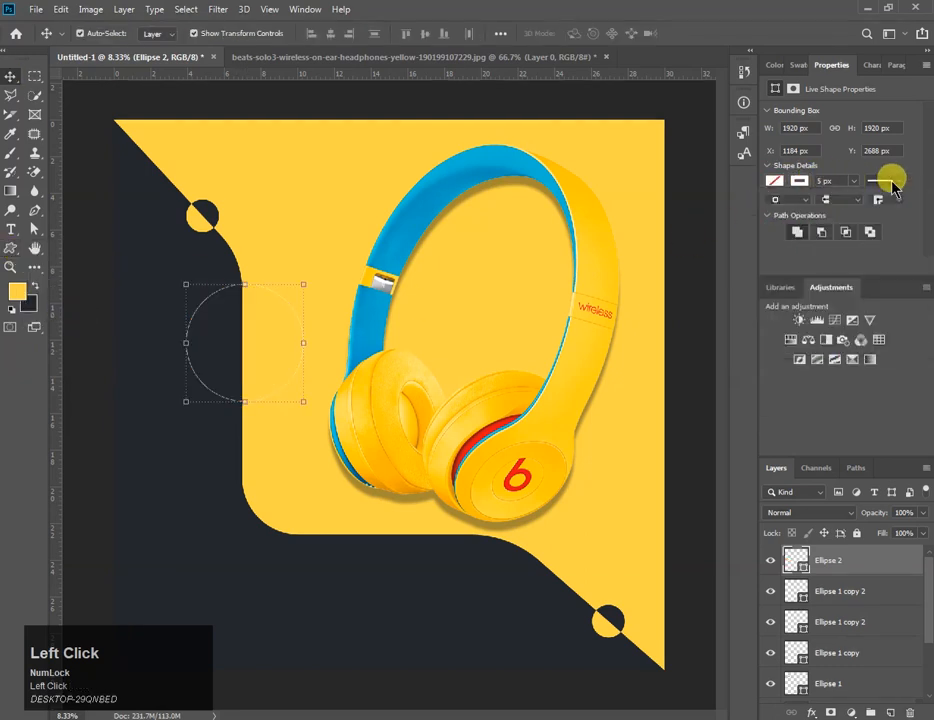
pyautogui.click(854, 181)
pyautogui.moveTo(856, 197); pyautogui.dragTo(875, 196)
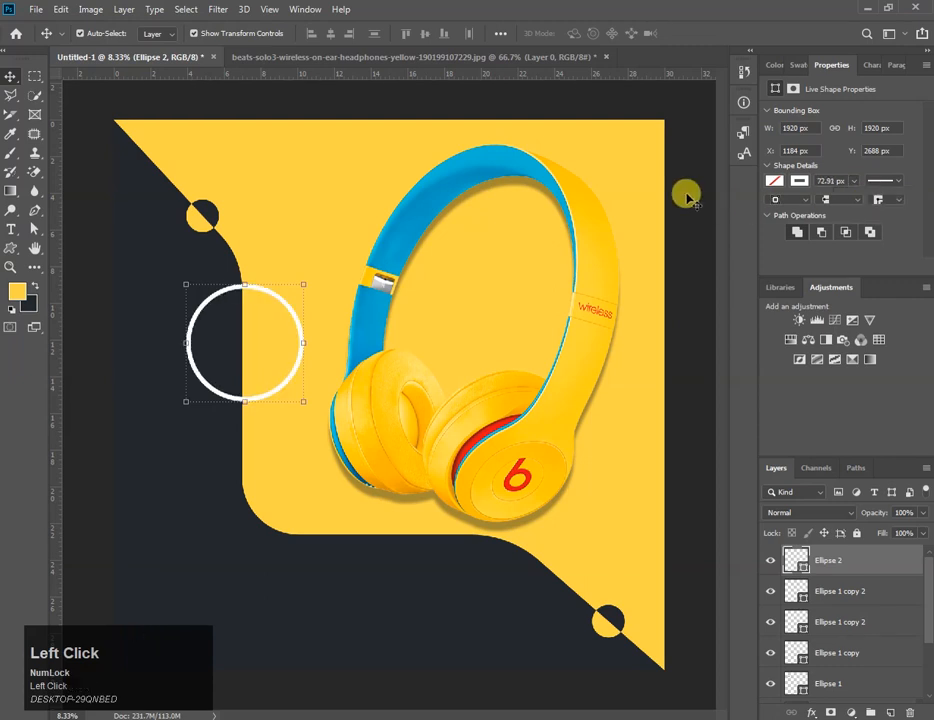
pyautogui.click(213, 346)
# Add the three-line text "UP TO 50% OFF" in 36 pt AdLib BT on the dark area above the white ring.
pyautogui.click(11, 229)
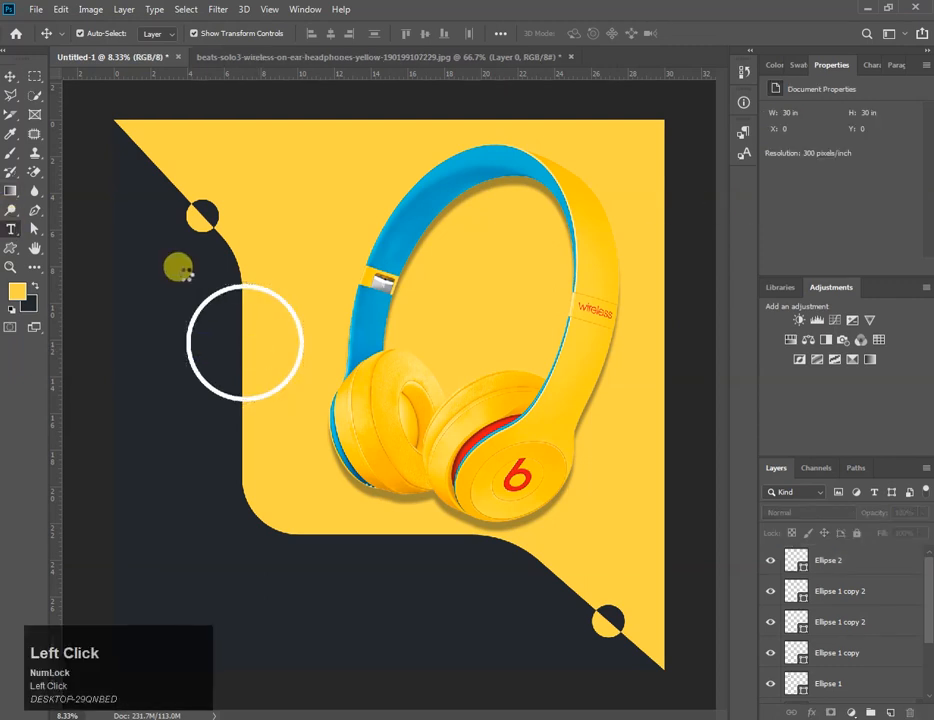
pyautogui.click(397, 33)
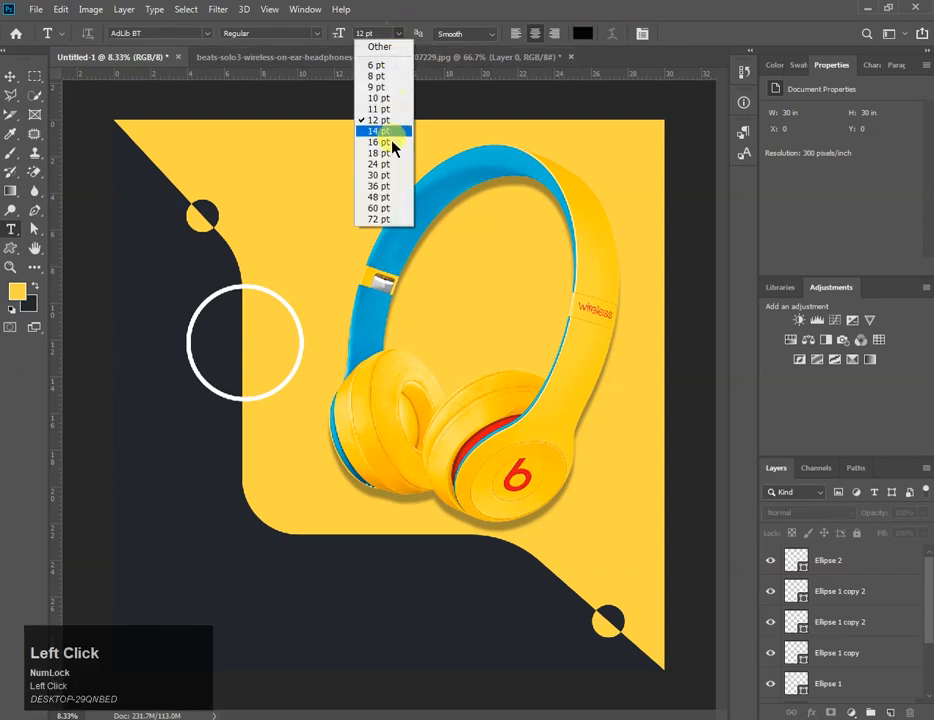
pyautogui.click(394, 180)
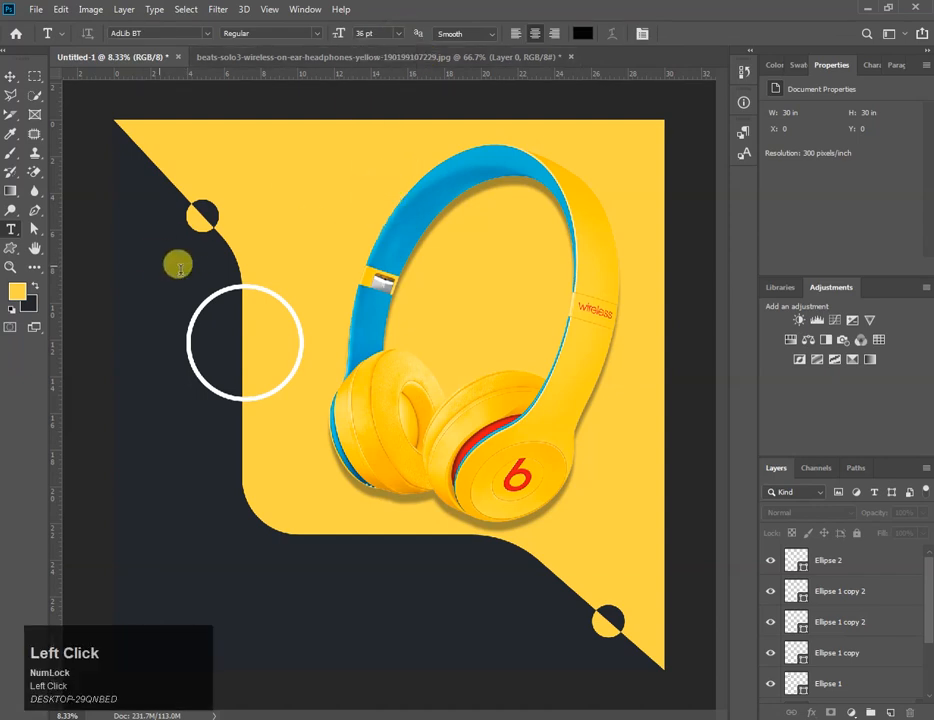
pyautogui.click(168, 263)
pyautogui.hotkey('shift', 'u')
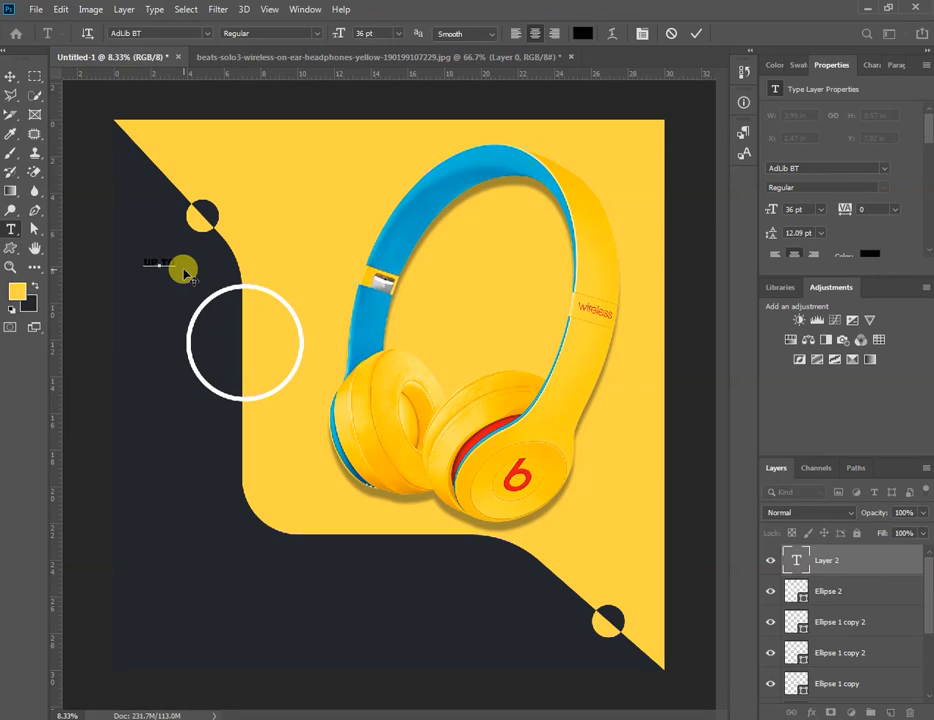
pyautogui.click(386, 168)
# Enlarge the "UP TO 50% OFF" text to 100.8 pt and position it inside the white ring.
pyautogui.moveTo(196, 294); pyautogui.dragTo(280, 381)
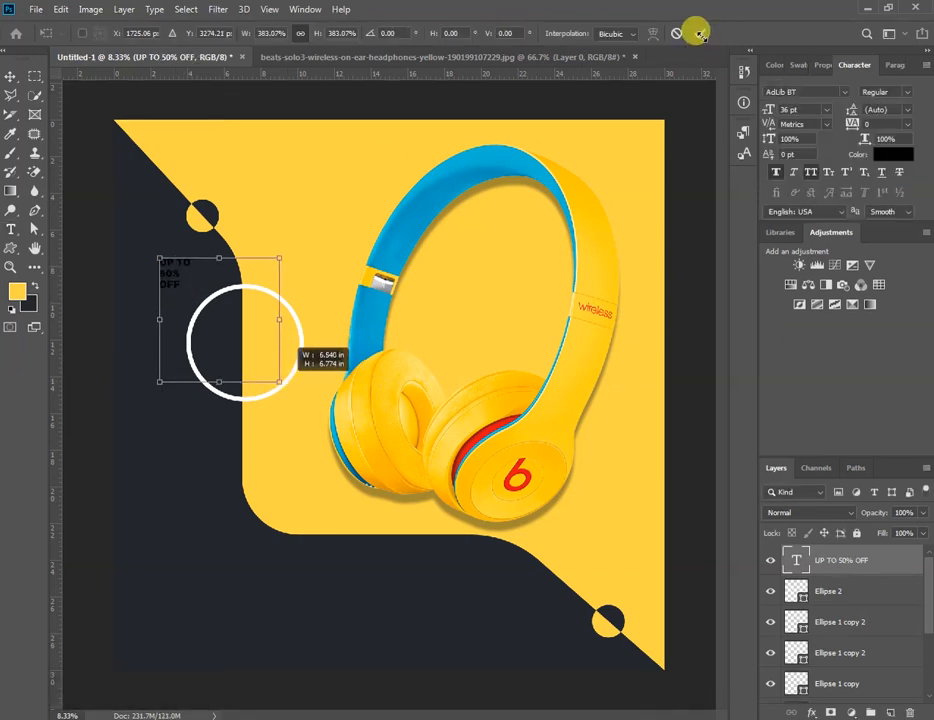
pyautogui.moveTo(279, 247); pyautogui.dragTo(205, 330)
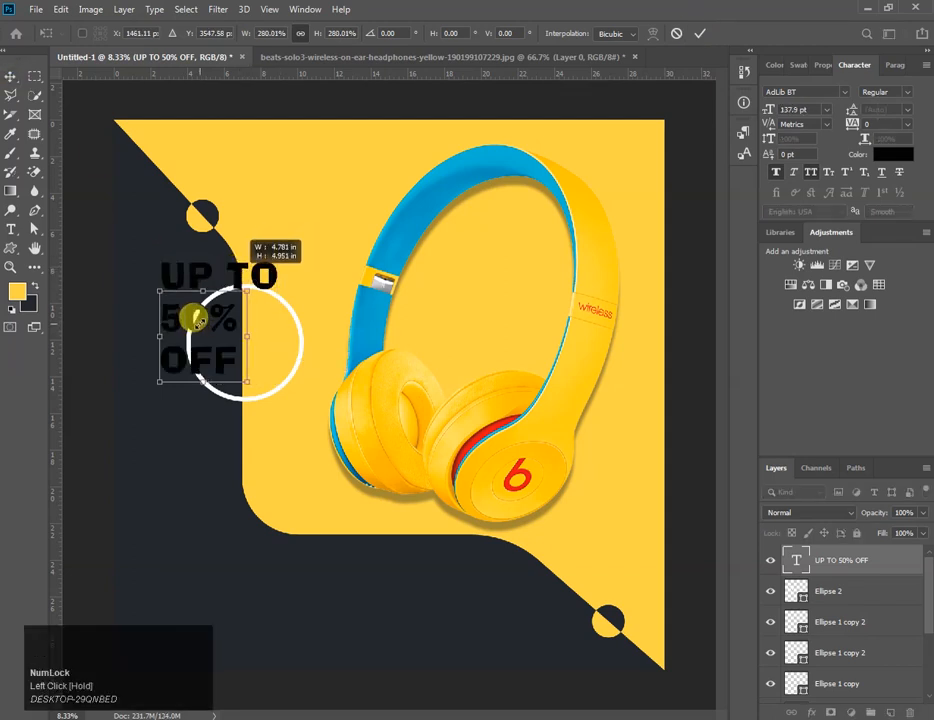
pyautogui.moveTo(190, 327); pyautogui.dragTo(230, 338)
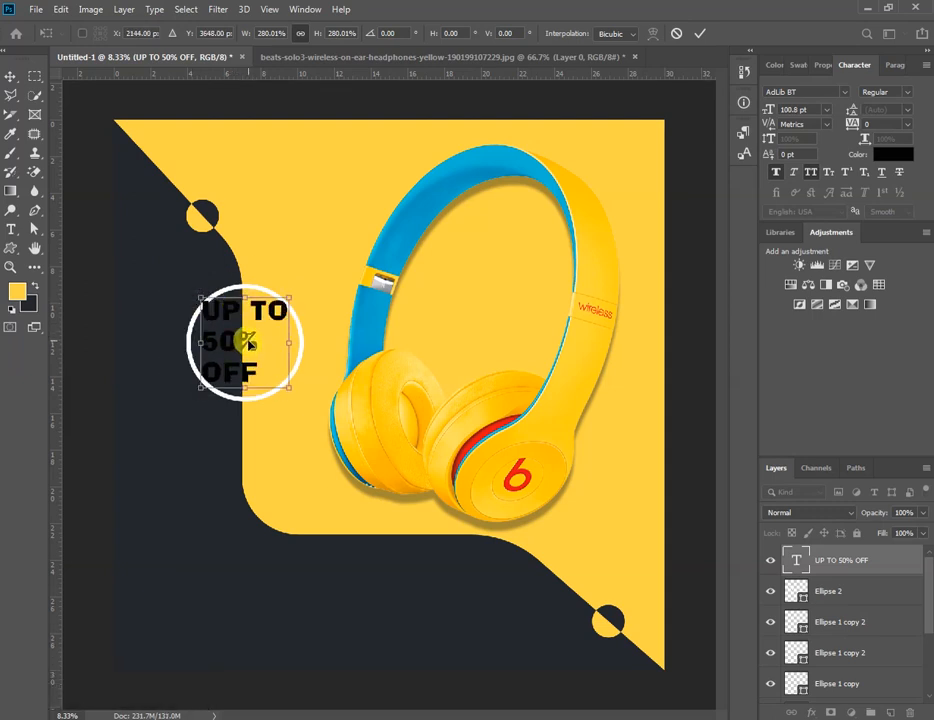
pyautogui.moveTo(250, 345)
pyautogui.mouseDown()
pyautogui.moveTo(243, 355)
pyautogui.moveTo(239, 345)
pyautogui.mouseUp()
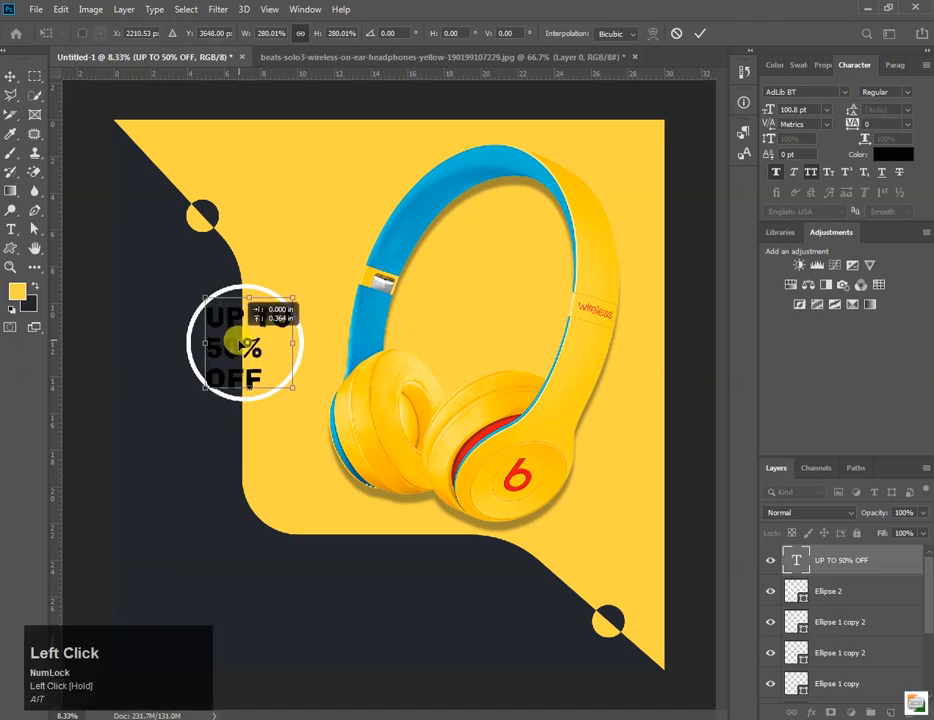
pyautogui.click(700, 34)
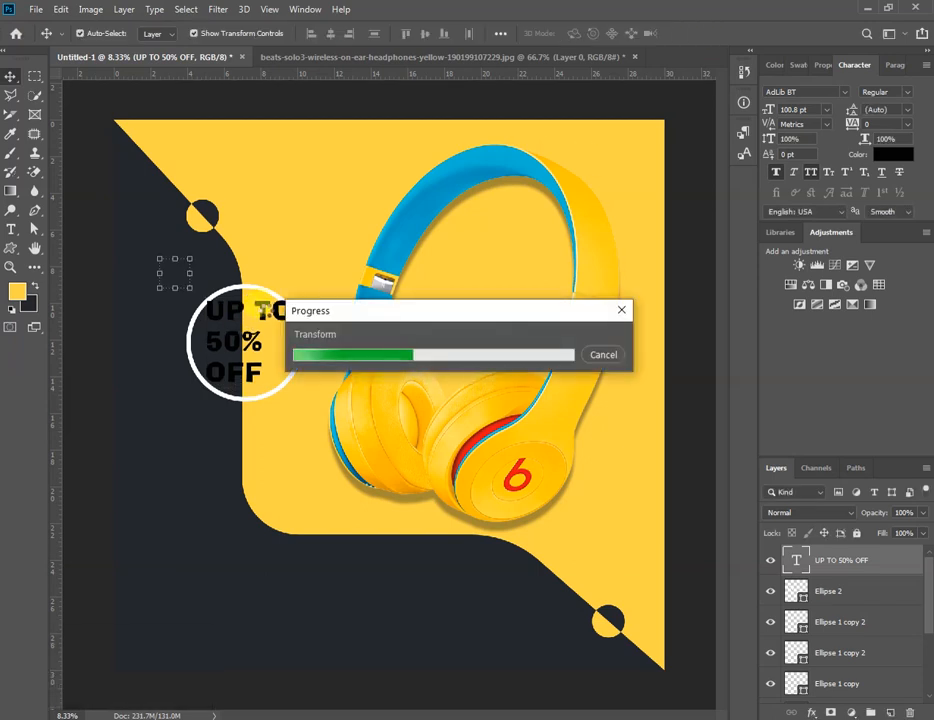
# Recolour the word "UP" in the ring badge text to the yellow fed545.
pyautogui.scroll(2, 202, 325)
pyautogui.scroll(2, 202, 325)
pyautogui.doubleClick(272, 252)
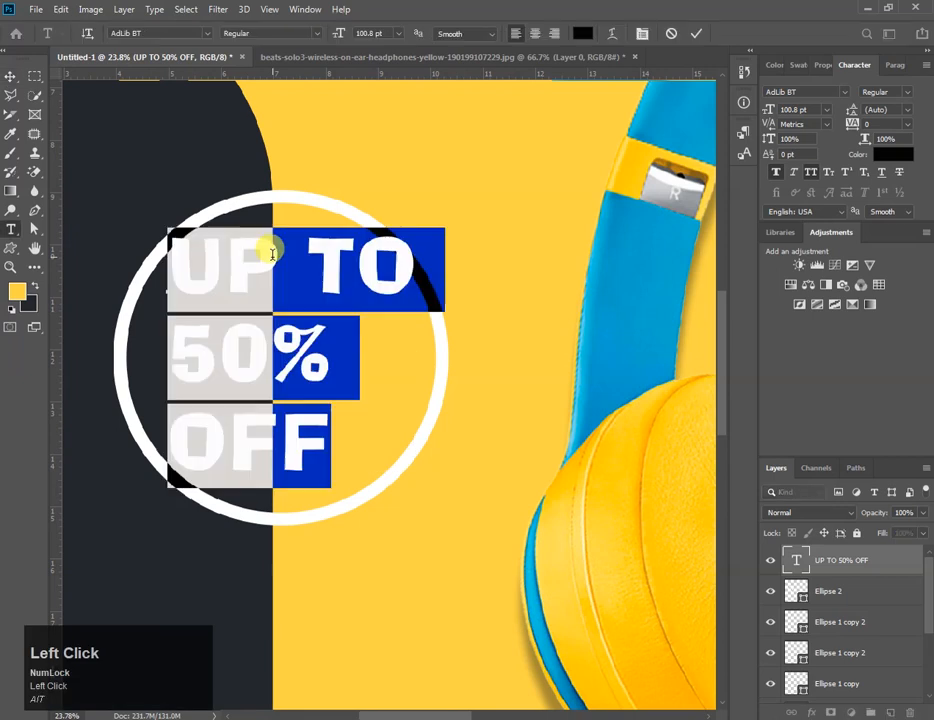
pyautogui.doubleClick(265, 254)
pyautogui.click(885, 152)
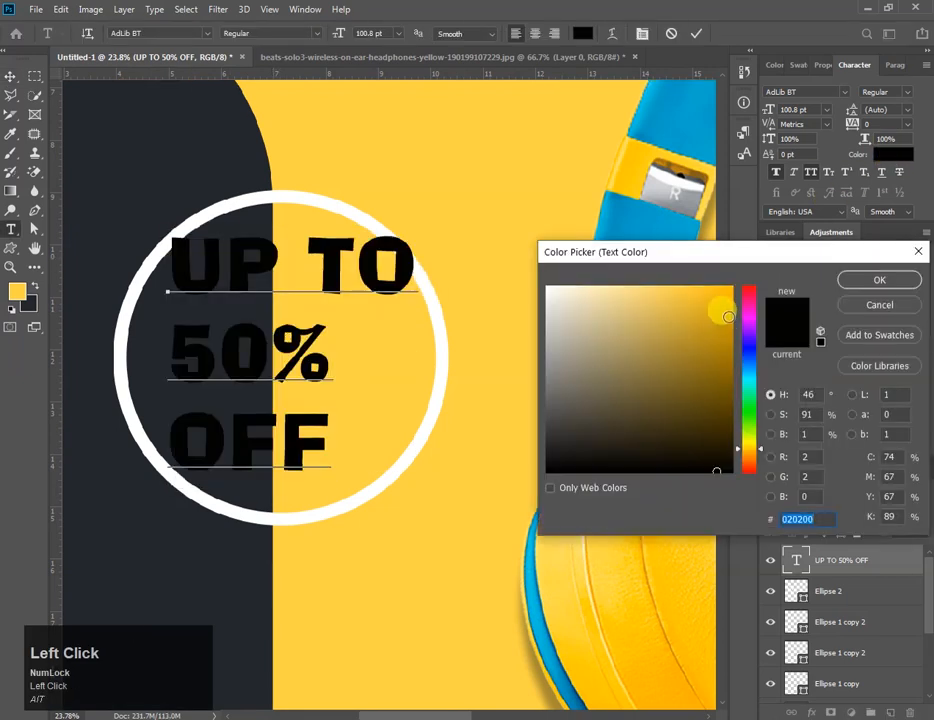
pyautogui.click(28, 290)
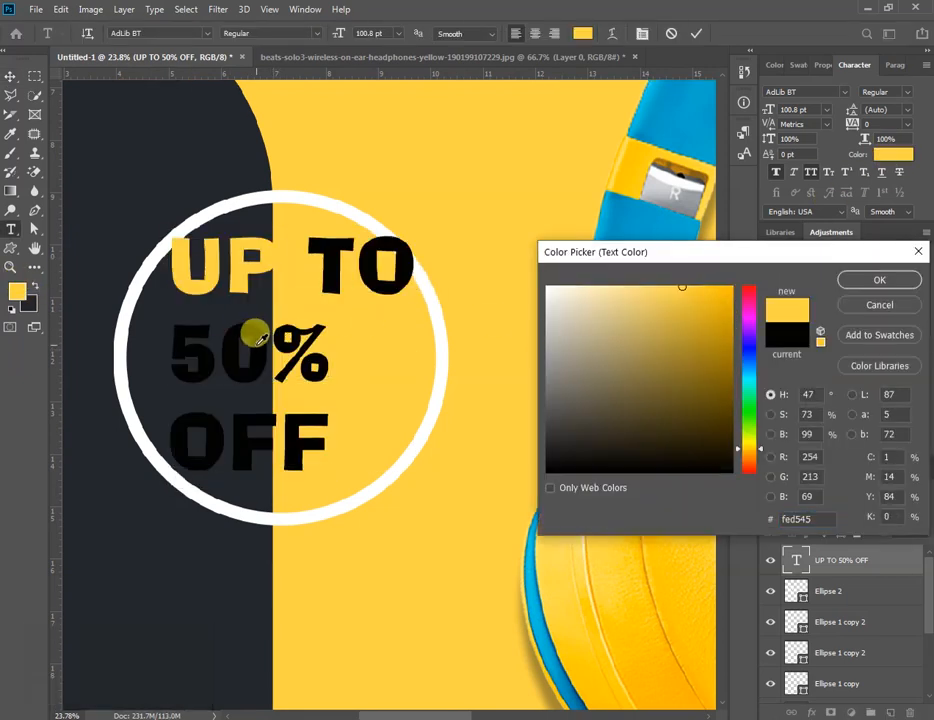
pyautogui.click(879, 280)
# Apply the same yellow fed545 to "50" and to the letters "OF" of "OFF" in the badge text.
pyautogui.moveTo(259, 354); pyautogui.dragTo(187, 354)
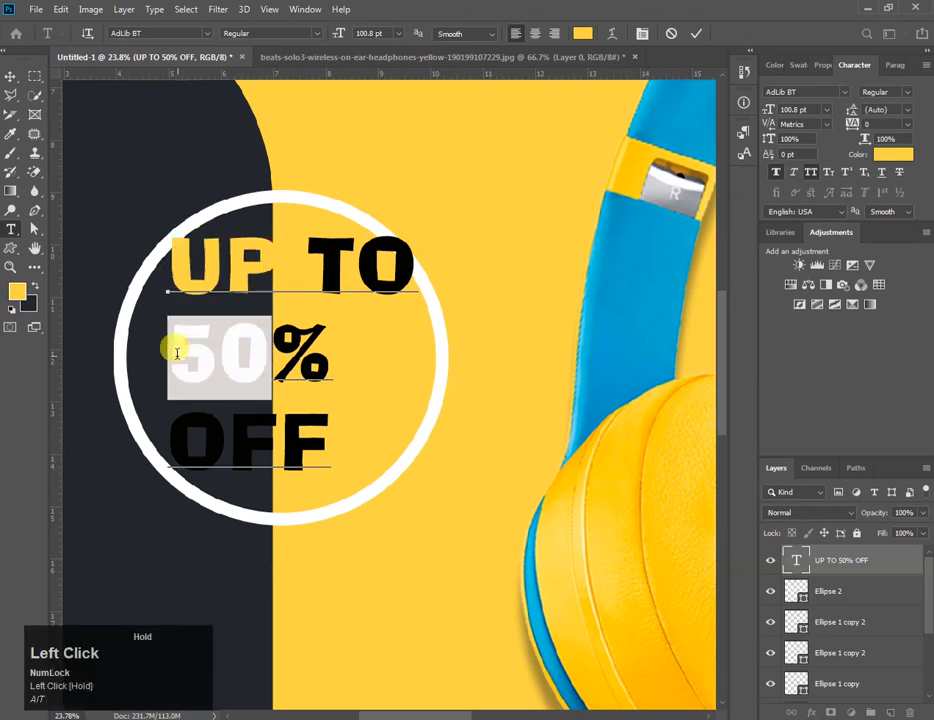
pyautogui.click(893, 154)
pyautogui.click(15, 289)
pyautogui.press('Return')
pyautogui.moveTo(251, 440); pyautogui.dragTo(158, 427)
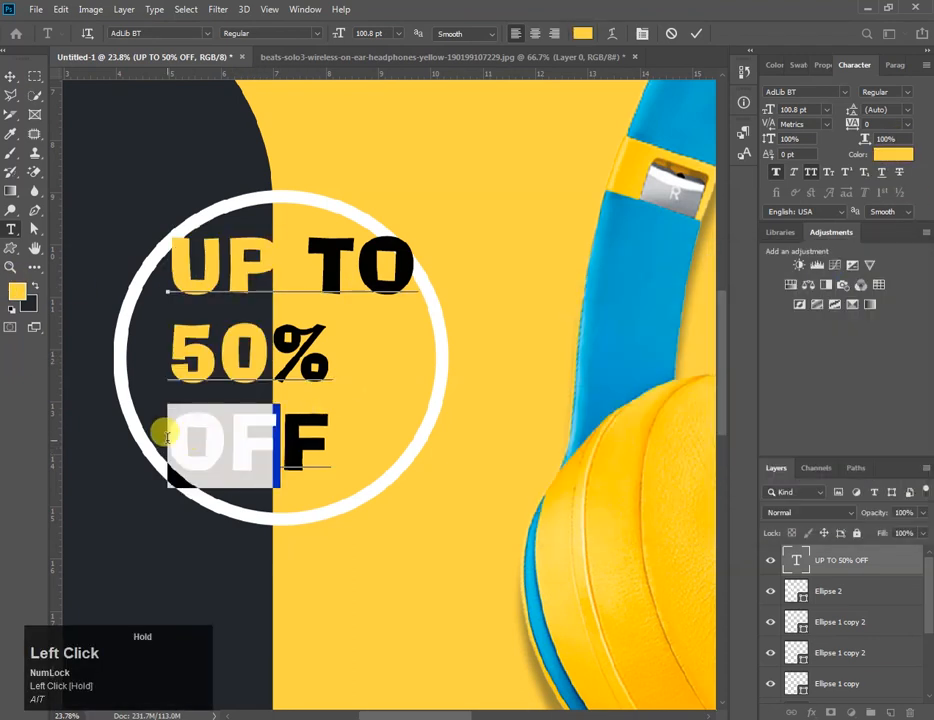
pyautogui.click(893, 154)
pyautogui.click(15, 289)
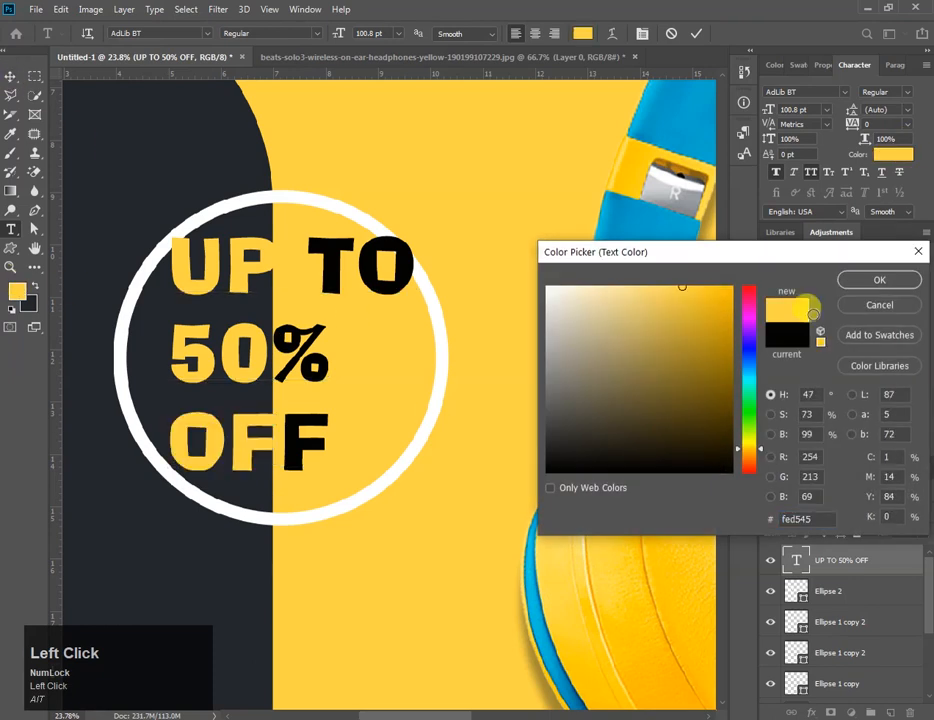
pyautogui.click(872, 282)
# Scale the "UP TO 50% OFF" text down to 96.45 pt and reposition it inside the white ring.
pyautogui.click(11, 77)
pyautogui.moveTo(414, 237); pyautogui.dragTo(385, 258)
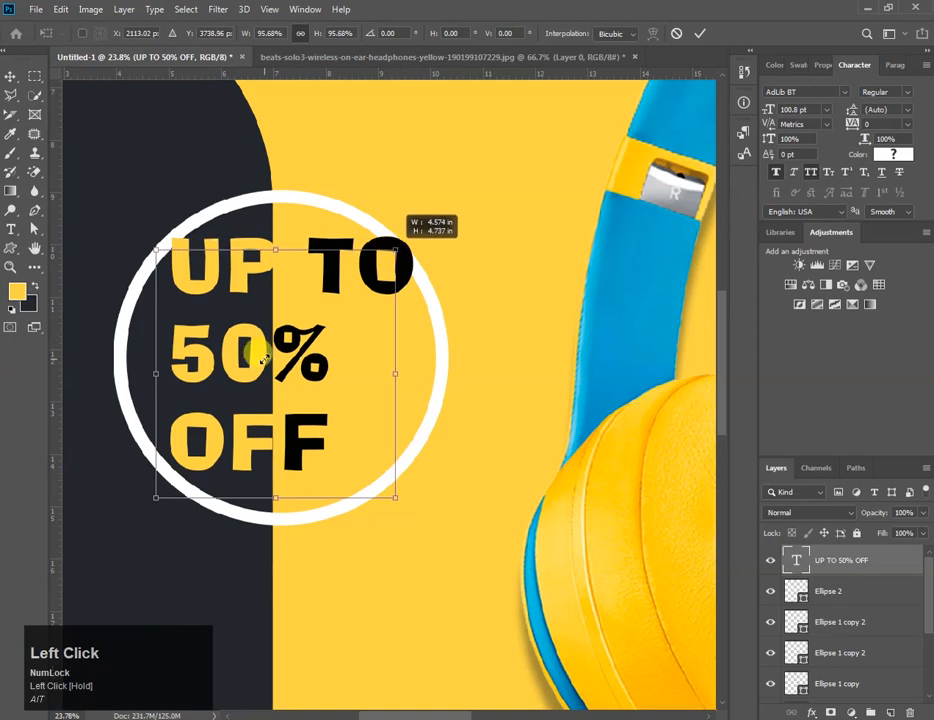
pyautogui.click(698, 34)
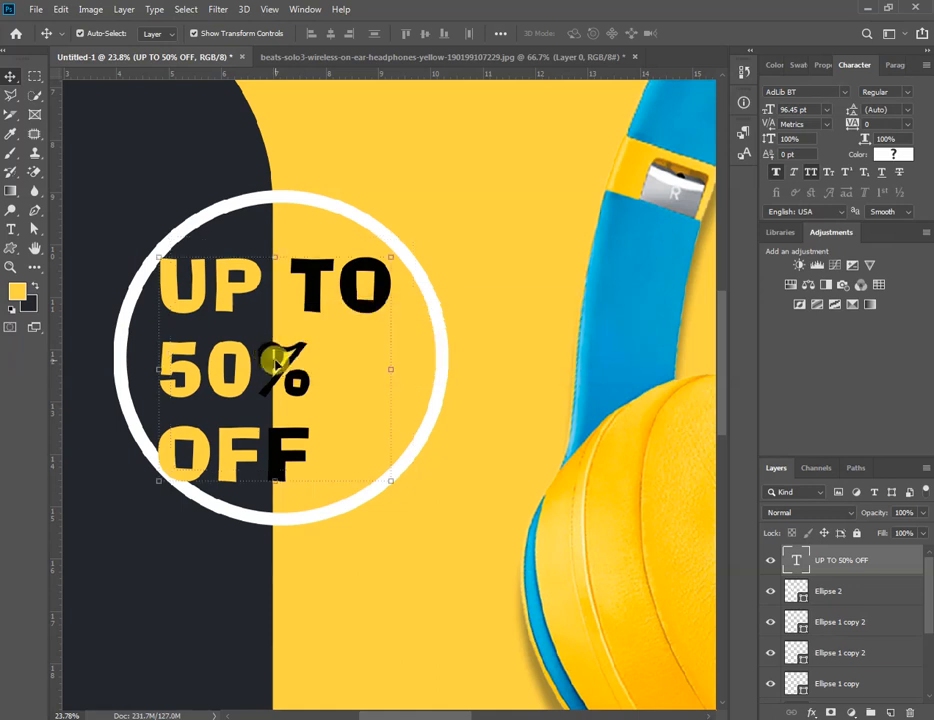
pyautogui.moveTo(280, 375); pyautogui.dragTo(288, 363)
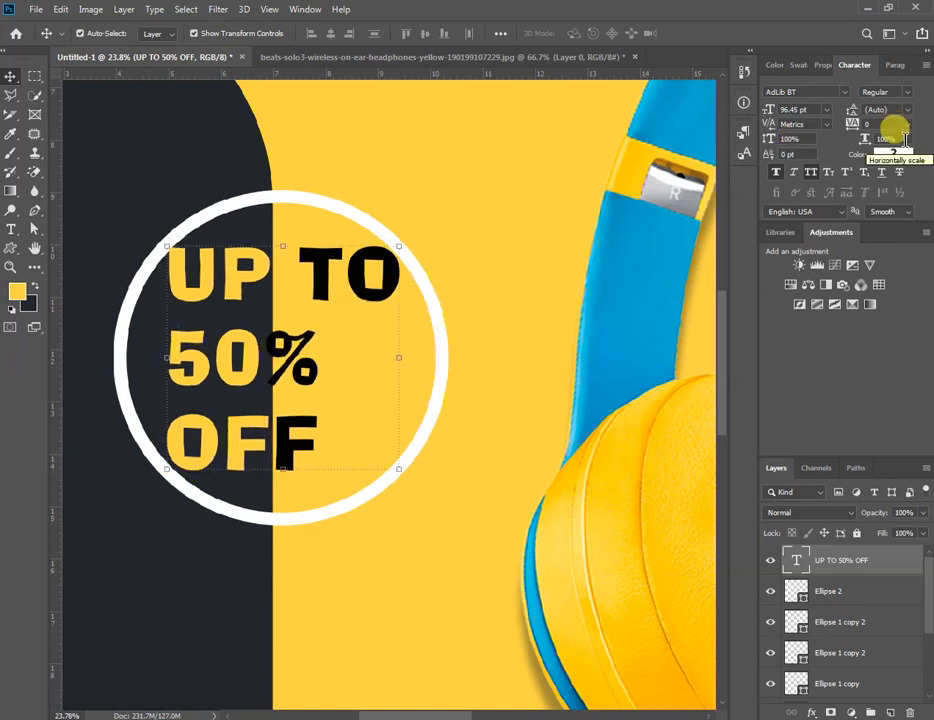
# Set the horizontal scale of the "UP TO 50% OFF" text to 104%.
pyautogui.scroll(4, 900, 136)
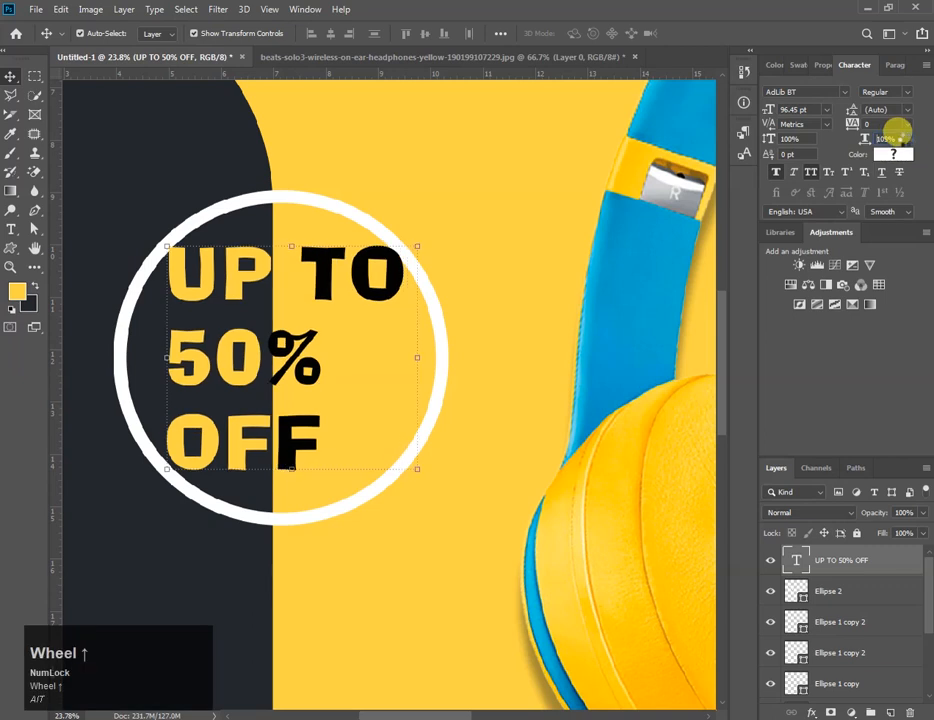
pyautogui.scroll(3, 900, 136)
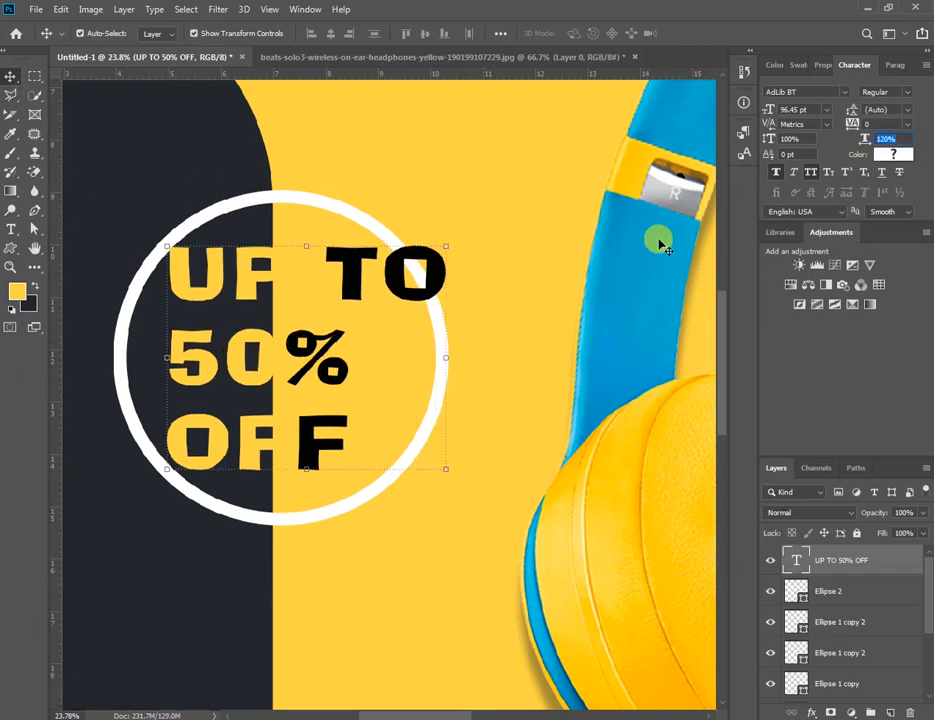
pyautogui.scroll(-1, 908, 142)
pyautogui.scroll(-10, 908, 142)
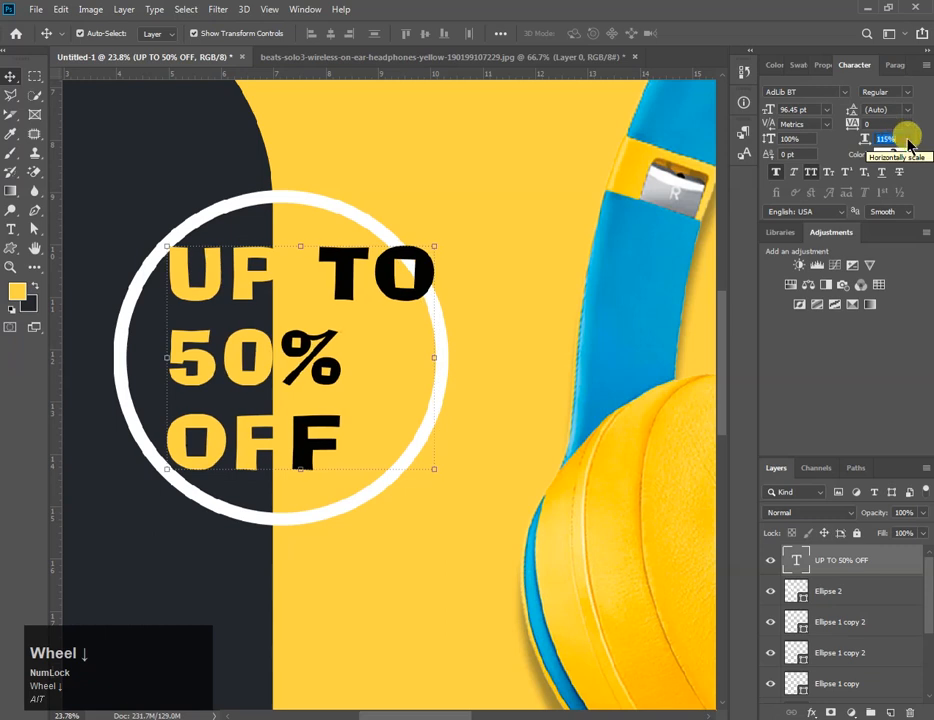
pyautogui.scroll(-6, 904, 138)
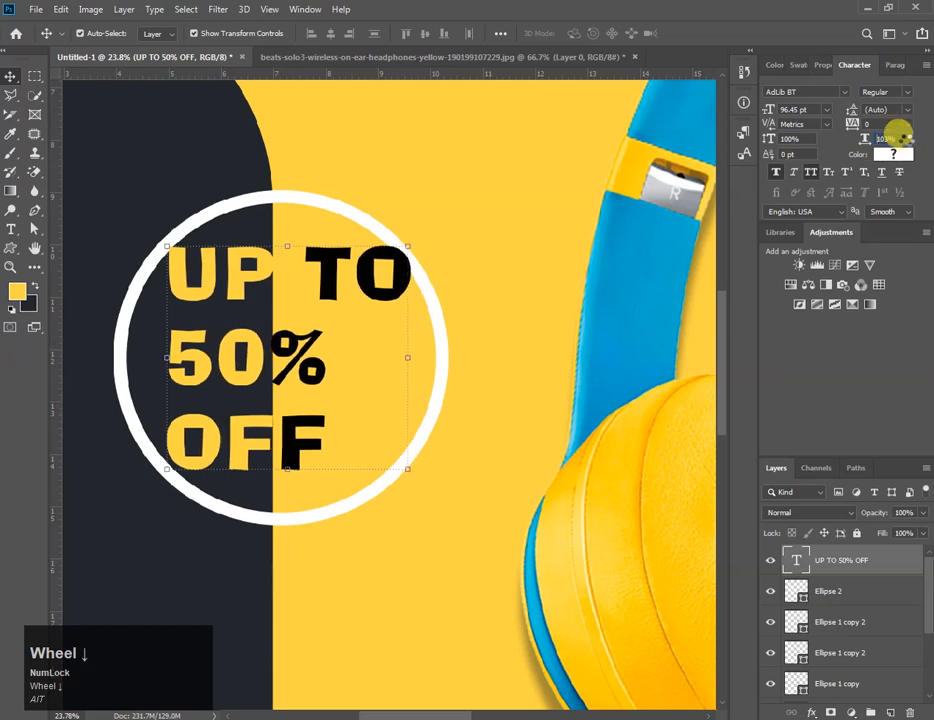
pyautogui.scroll(1, 908, 146)
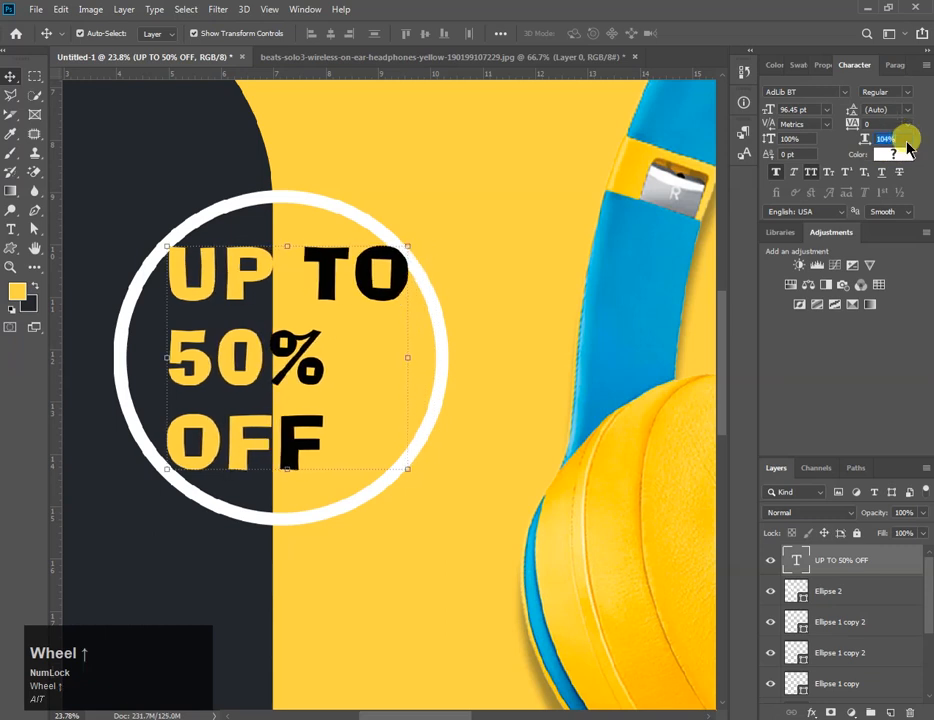
# Recolour the word "TO" in the badge text with the dark colour of the background shape.
pyautogui.doubleClick(395, 280)
pyautogui.moveTo(408, 274); pyautogui.dragTo(303, 273)
pyautogui.click(893, 154)
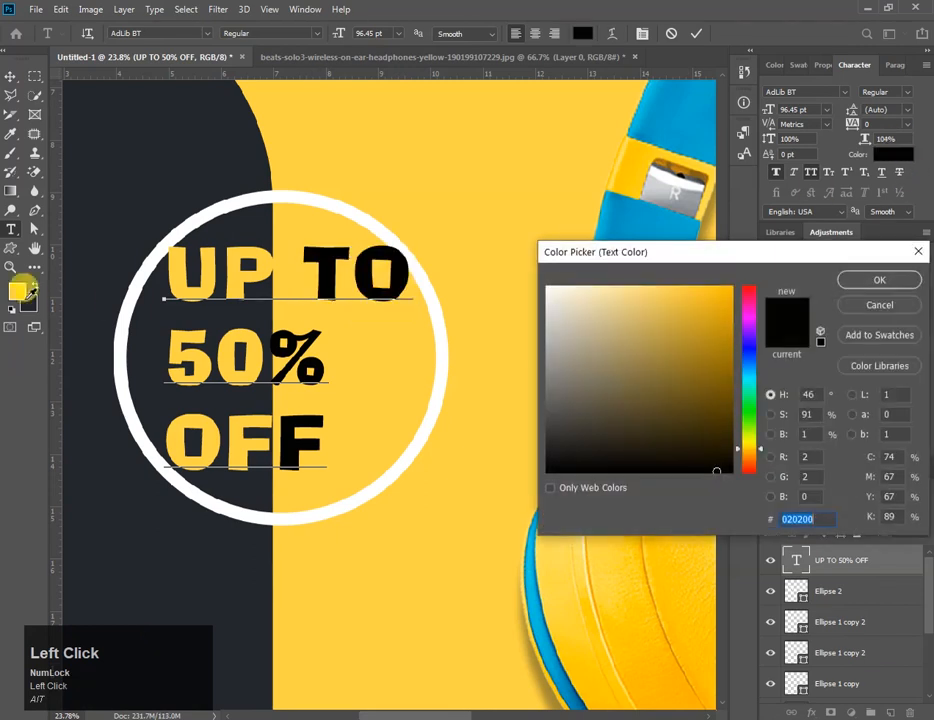
pyautogui.click(236, 318)
pyautogui.click(880, 282)
# Give the "%" sign and the last "F" of "OFF" the same dark colour, finishing the two-tone badge text.
pyautogui.moveTo(326, 362); pyautogui.dragTo(276, 357)
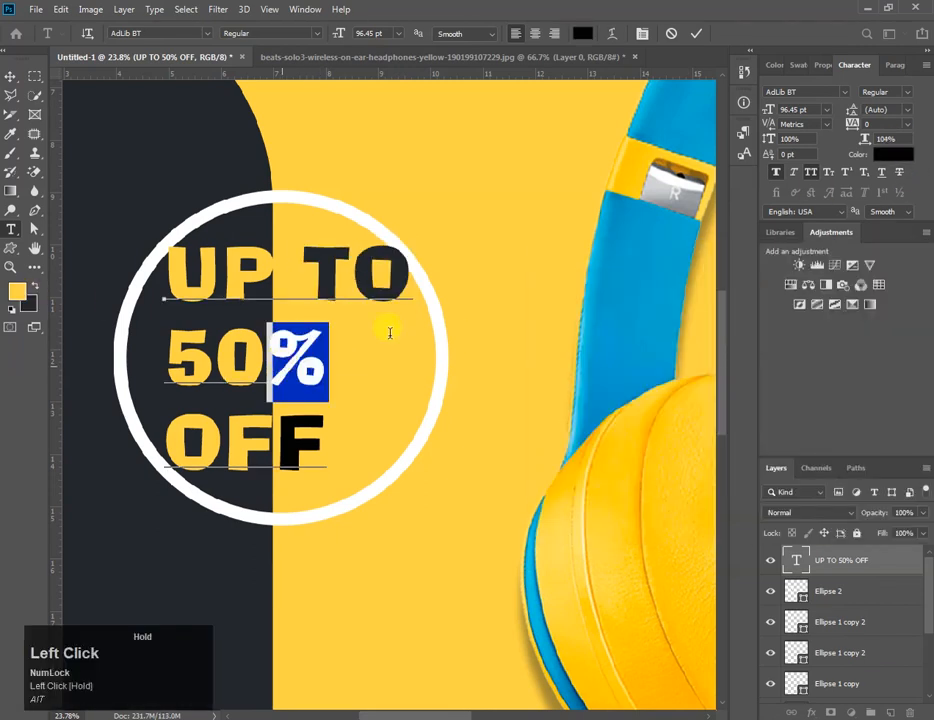
pyautogui.click(899, 153)
pyautogui.click(28, 304)
pyautogui.click(884, 284)
pyautogui.moveTo(326, 440); pyautogui.dragTo(278, 440)
pyautogui.click(893, 154)
pyautogui.click(28, 302)
pyautogui.click(880, 283)
pyautogui.click(219, 194)
# Nudge the two-tone badge text slightly to centre it in the white ring, and deselect it.
pyautogui.press('v')
pyautogui.moveTo(334, 268); pyautogui.dragTo(329, 275)
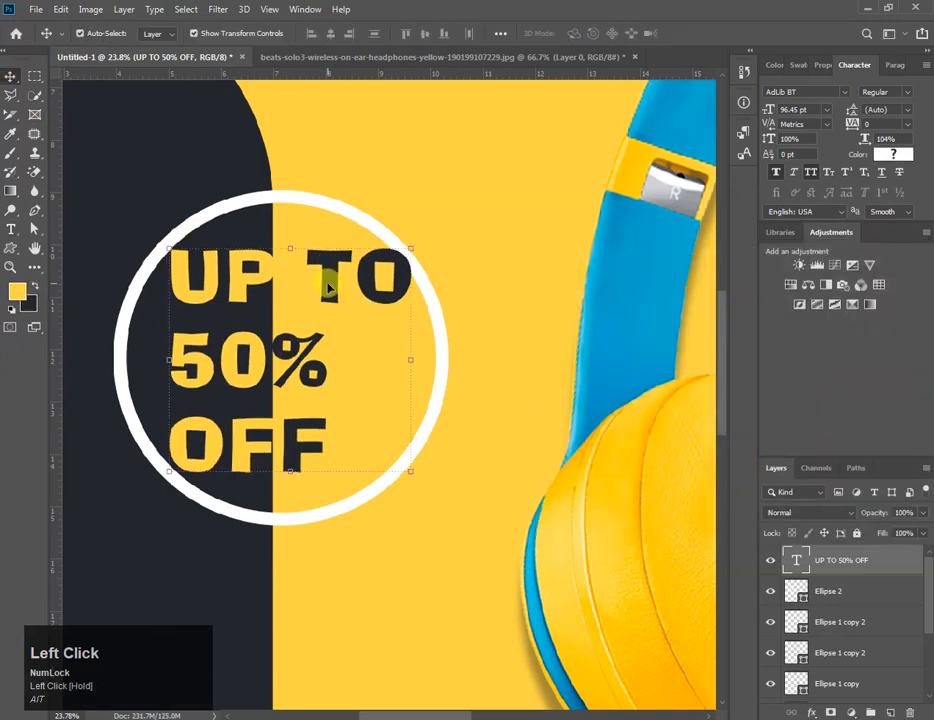
pyautogui.scroll(-3, 262, 330)
pyautogui.scroll(-1, 262, 330)
pyautogui.click(71, 277)
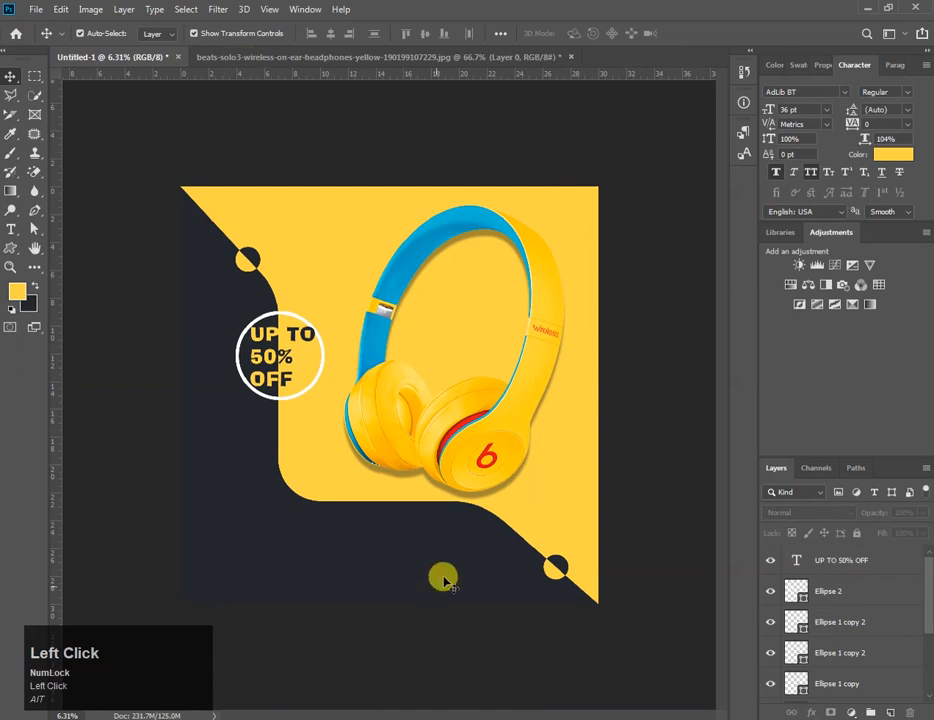
# Draw a rounded rectangle about 2022 by 391 px with a 10 px radius on the dark area below the headphones.
pyautogui.scroll(3, 411, 609)
pyautogui.moveTo(389, 632); pyautogui.dragTo(404, 446)
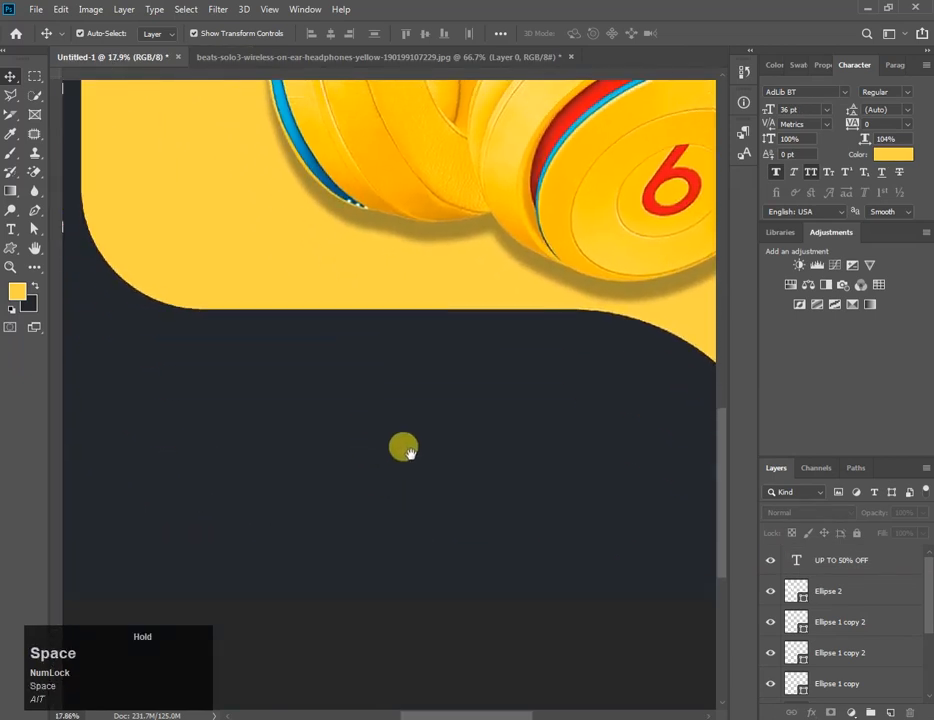
pyautogui.click(10, 246)
pyautogui.click(100, 260)
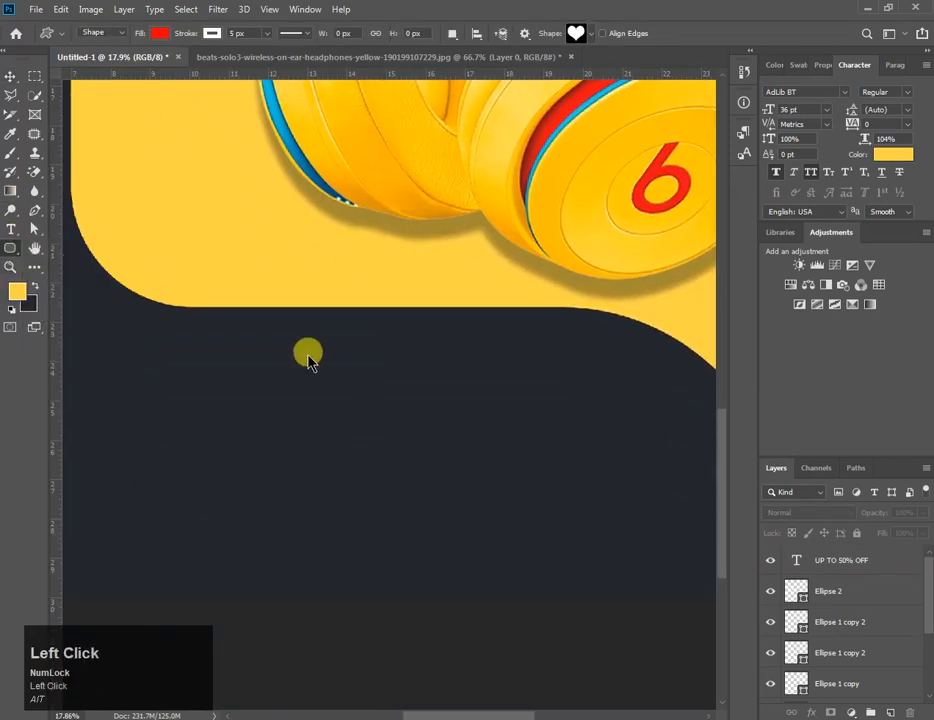
pyautogui.moveTo(252, 359); pyautogui.dragTo(517, 409)
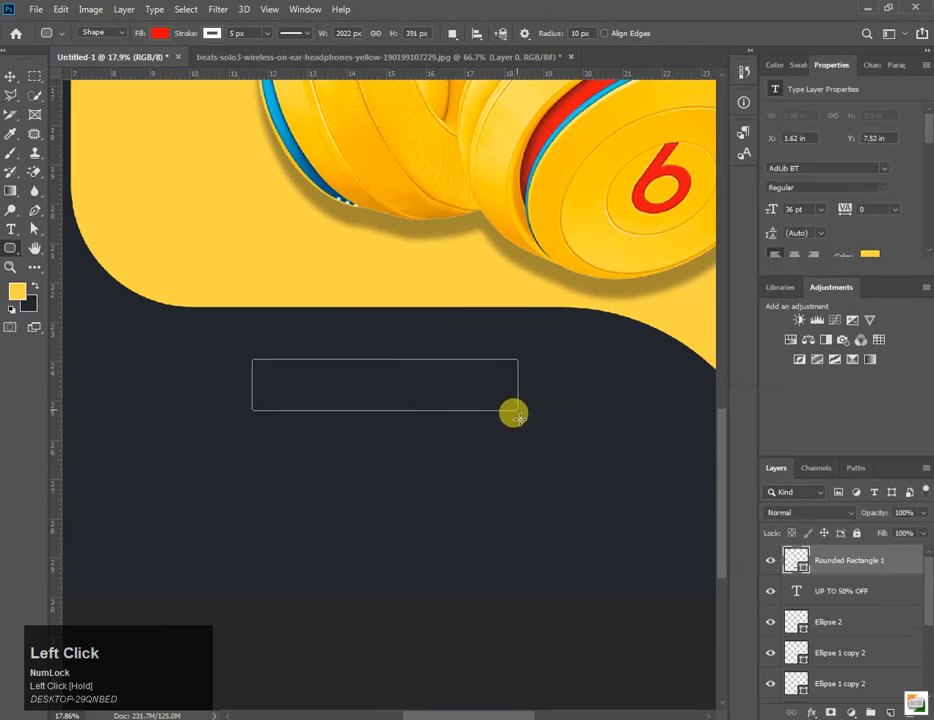
# Fill the rounded rectangle with the recently used background yellow, remove its stroke, and deselect it.
pyautogui.click(776, 157)
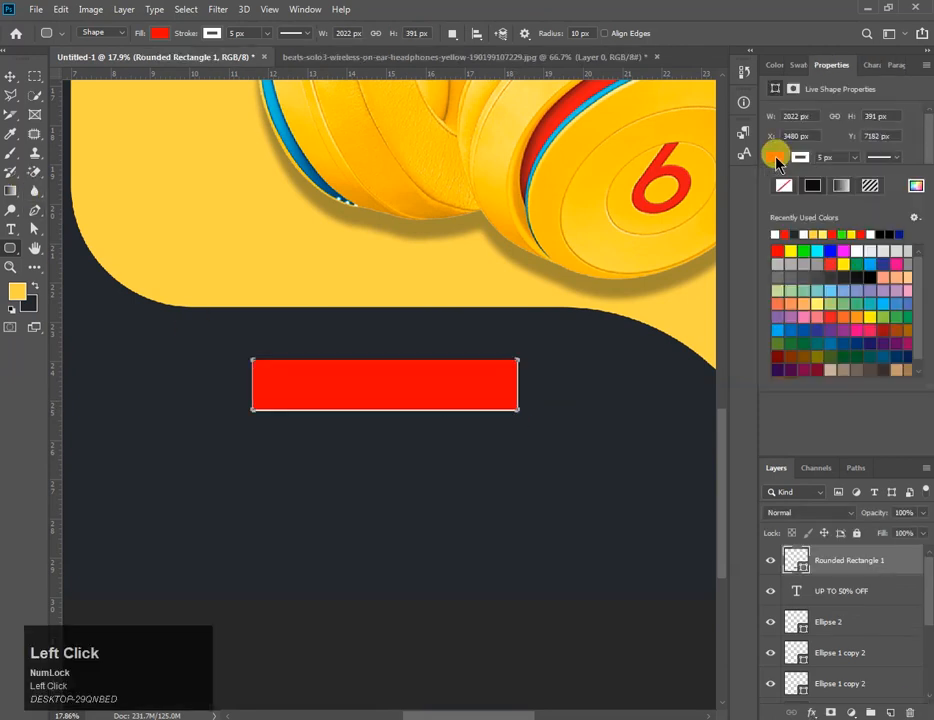
pyautogui.click(814, 233)
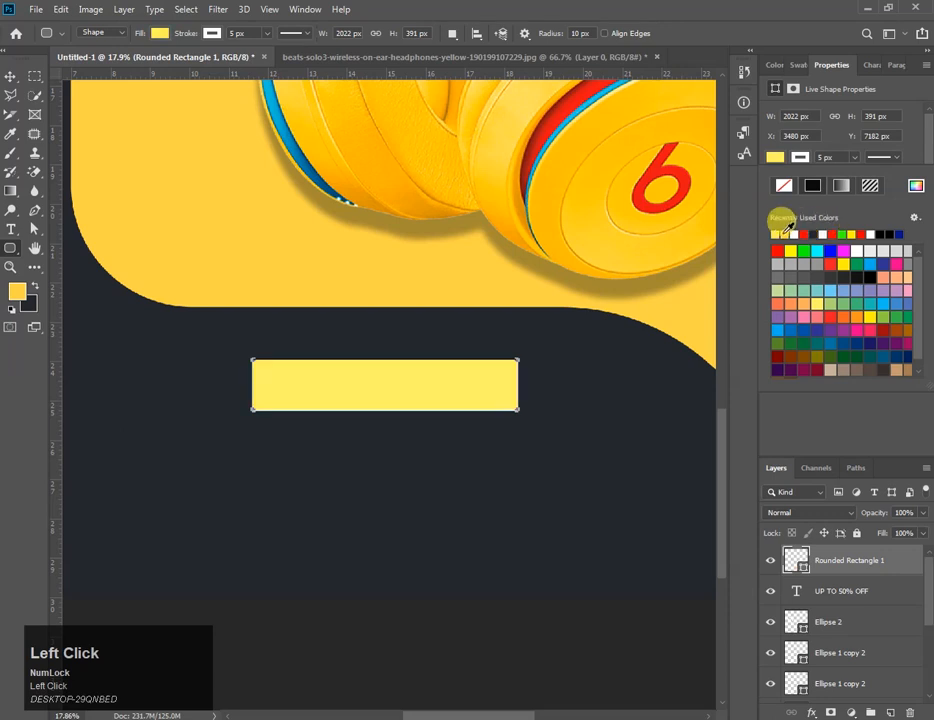
pyautogui.click(779, 249)
pyautogui.click(785, 187)
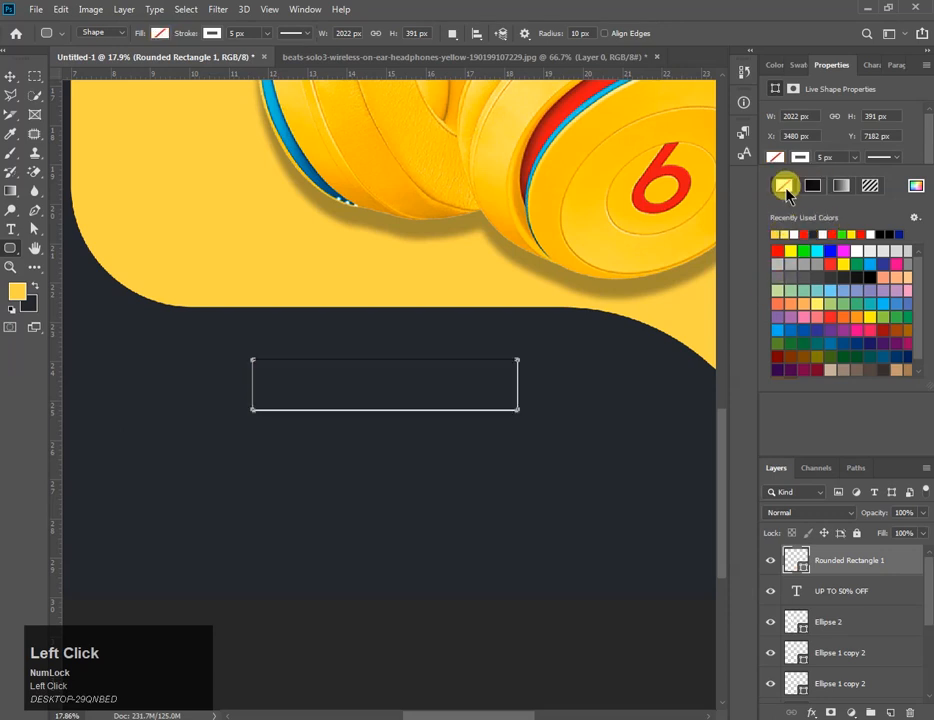
pyautogui.click(776, 234)
pyautogui.click(800, 158)
pyautogui.click(786, 186)
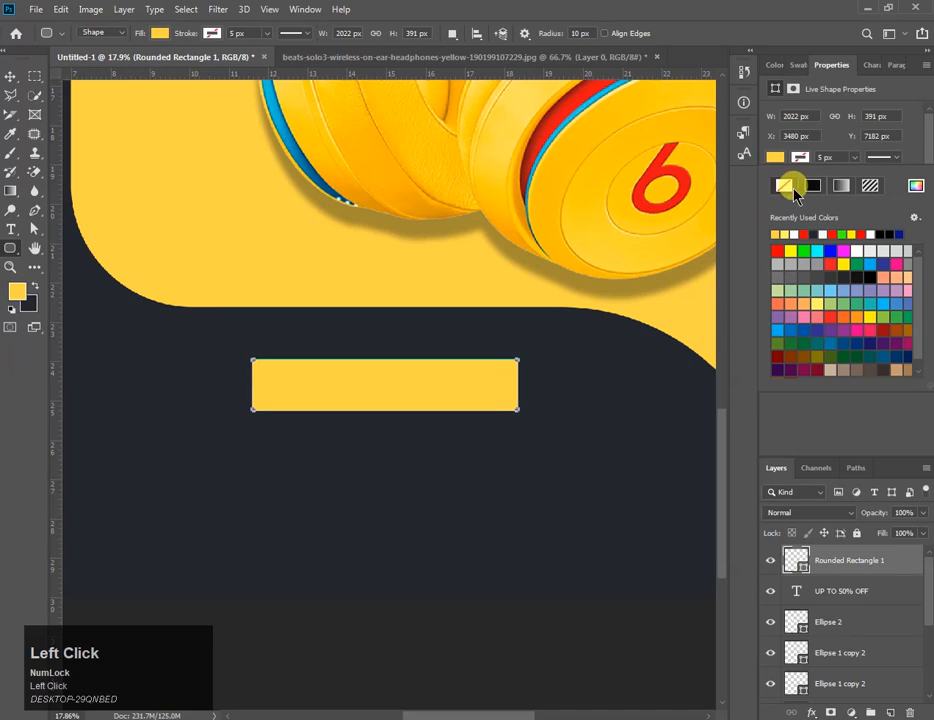
pyautogui.click(203, 214)
pyautogui.click(10, 76)
pyautogui.click(194, 399)
# Add the text "ORDER NOW" in 36 pt AdLib BT on the dark area below the yellow rectangle.
pyautogui.click(10, 228)
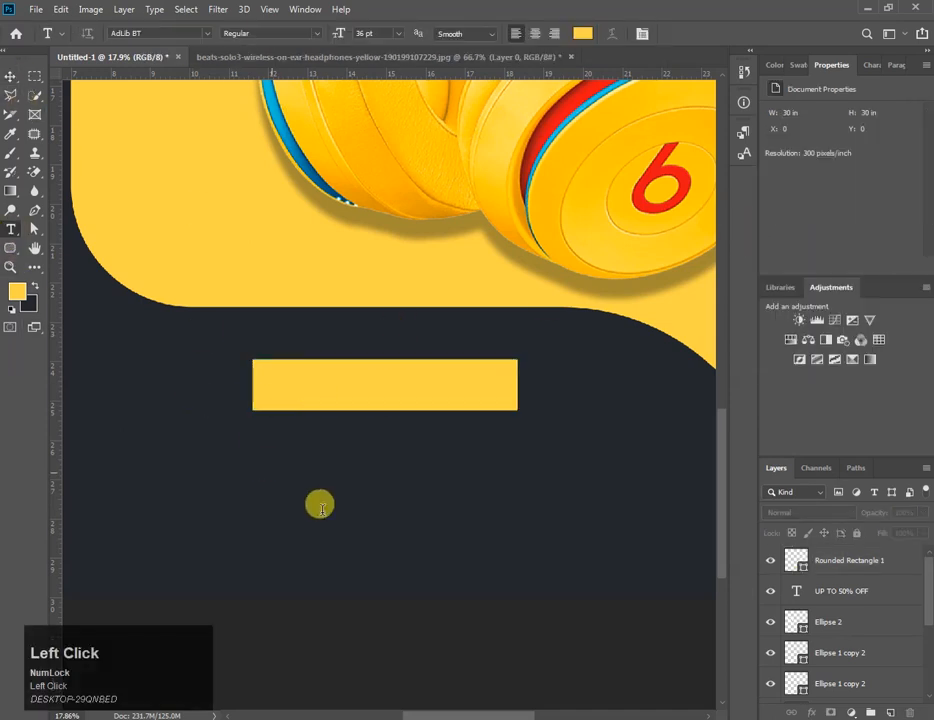
pyautogui.click(276, 477)
pyautogui.write('ORDE')
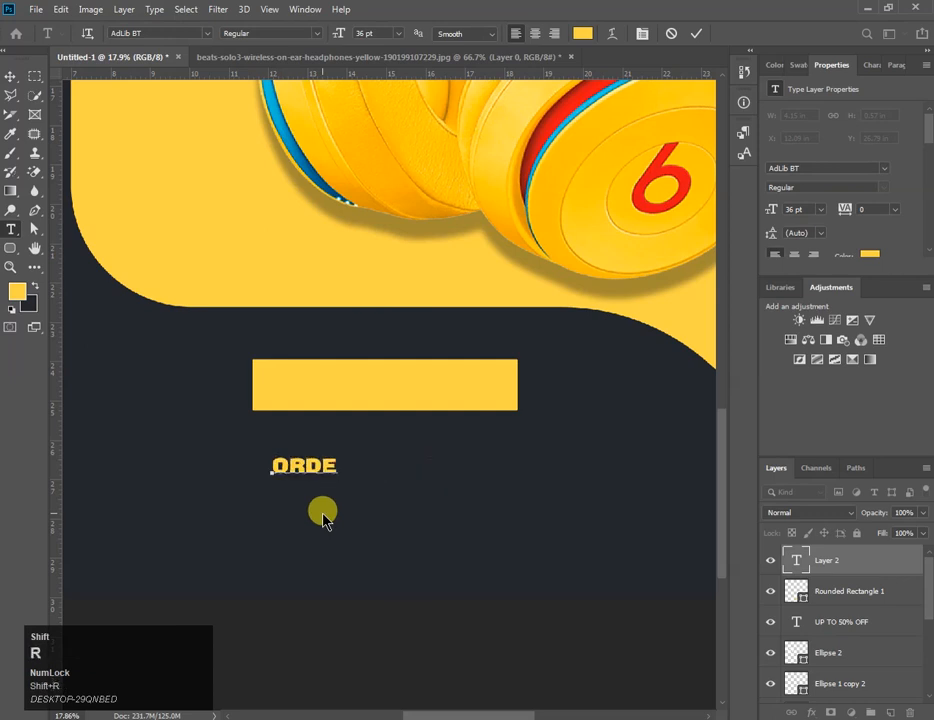
pyautogui.write('R NOW')
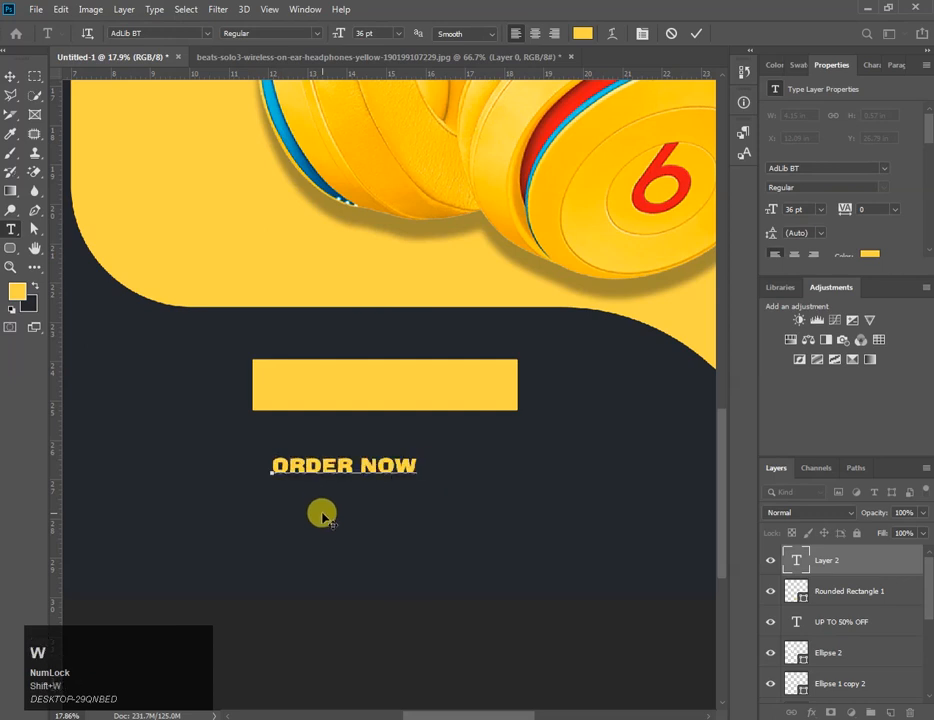
pyautogui.click(10, 77)
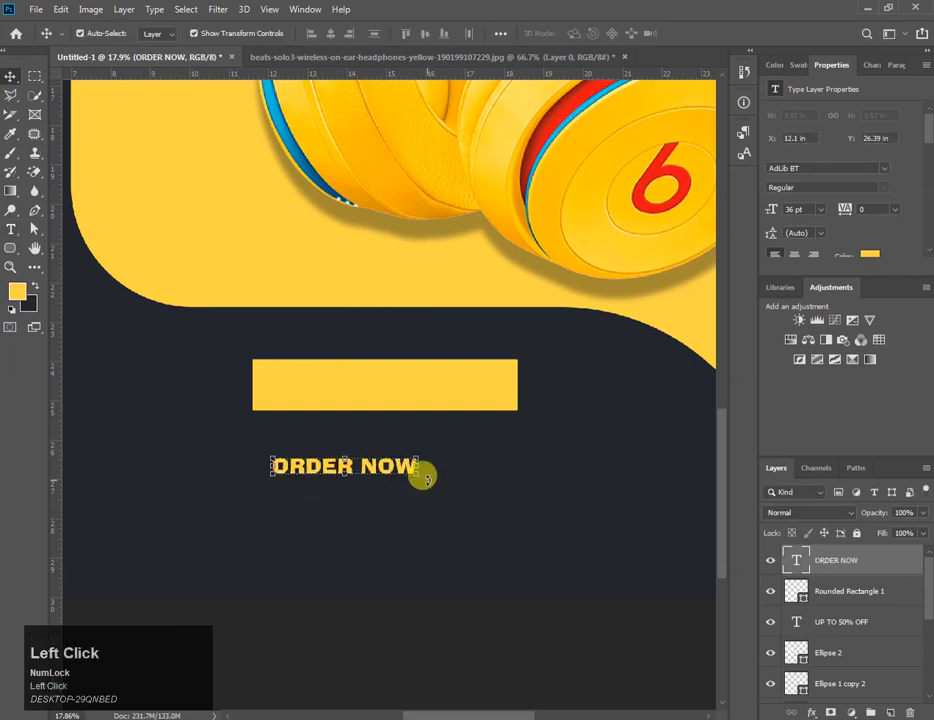
# Enlarge the "ORDER NOW" text to 45.57 pt and recolour it with the dark background swatch colour.
pyautogui.moveTo(417, 470)
pyautogui.mouseDown()
pyautogui.moveTo(444, 484)
pyautogui.moveTo(428, 481)
pyautogui.mouseUp()
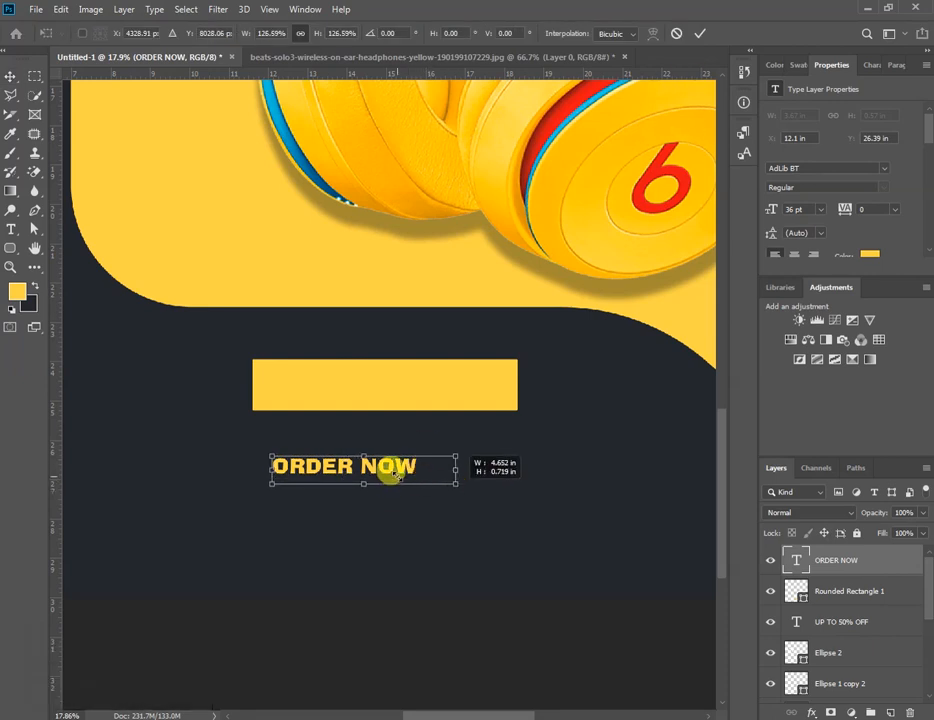
pyautogui.click(865, 252)
pyautogui.click(700, 33)
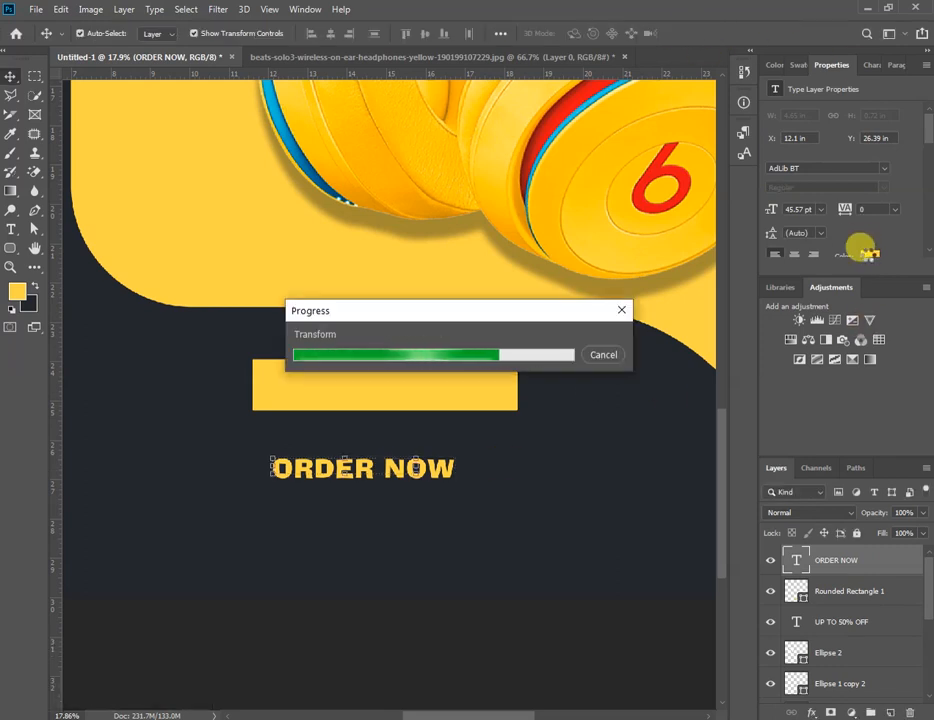
pyautogui.click(868, 258)
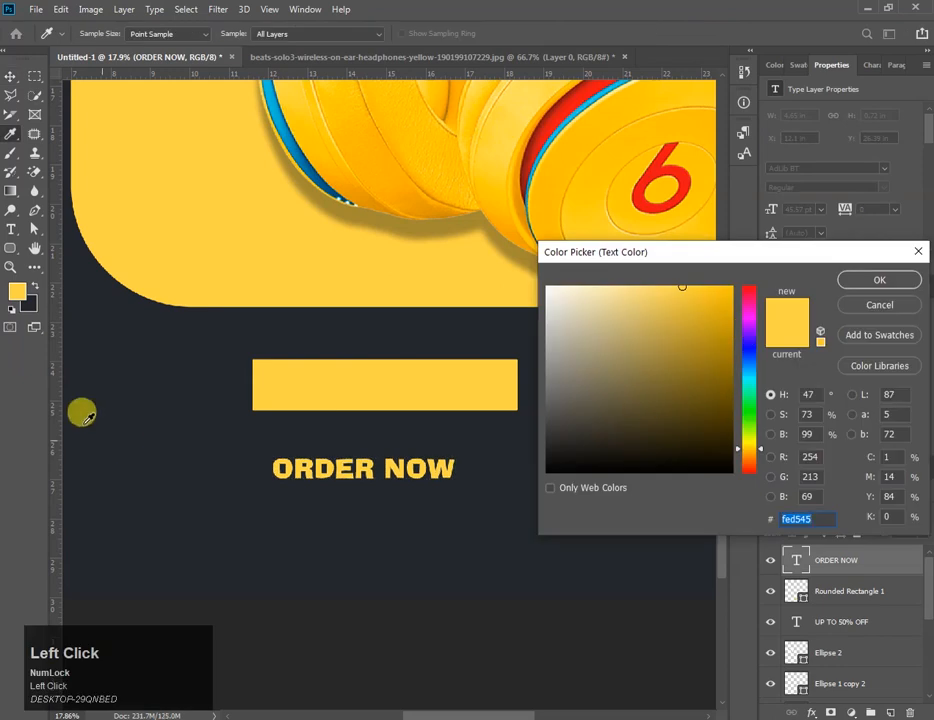
pyautogui.click(30, 304)
pyautogui.press('Return')
# Move the "ORDER NOW" text onto the yellow rectangle and enlarge it to nearly fill the rectangle's width.
pyautogui.moveTo(423, 490); pyautogui.dragTo(386, 391)
pyautogui.moveTo(480, 378); pyautogui.dragTo(492, 363)
pyautogui.moveTo(292, 400); pyautogui.dragTo(271, 408)
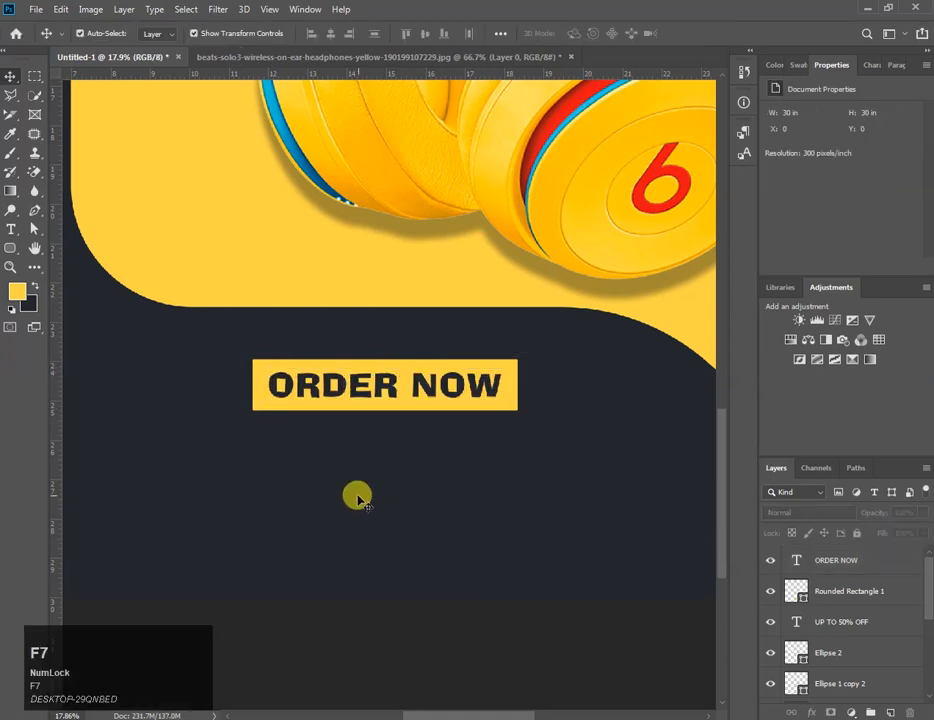
pyautogui.click(10, 229)
pyautogui.click(278, 449)
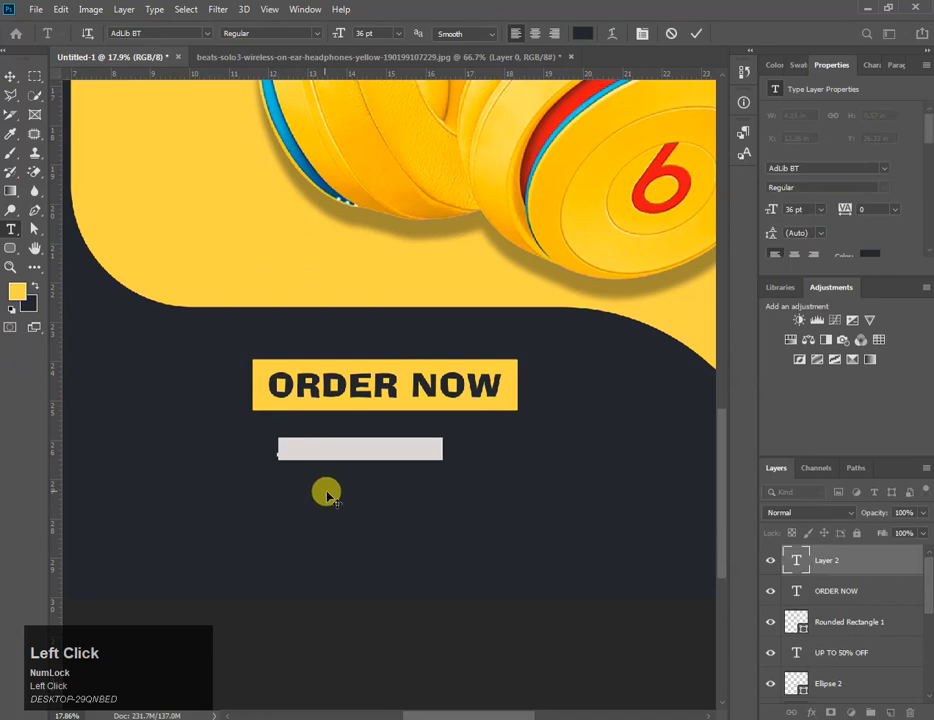
pyautogui.write('W')
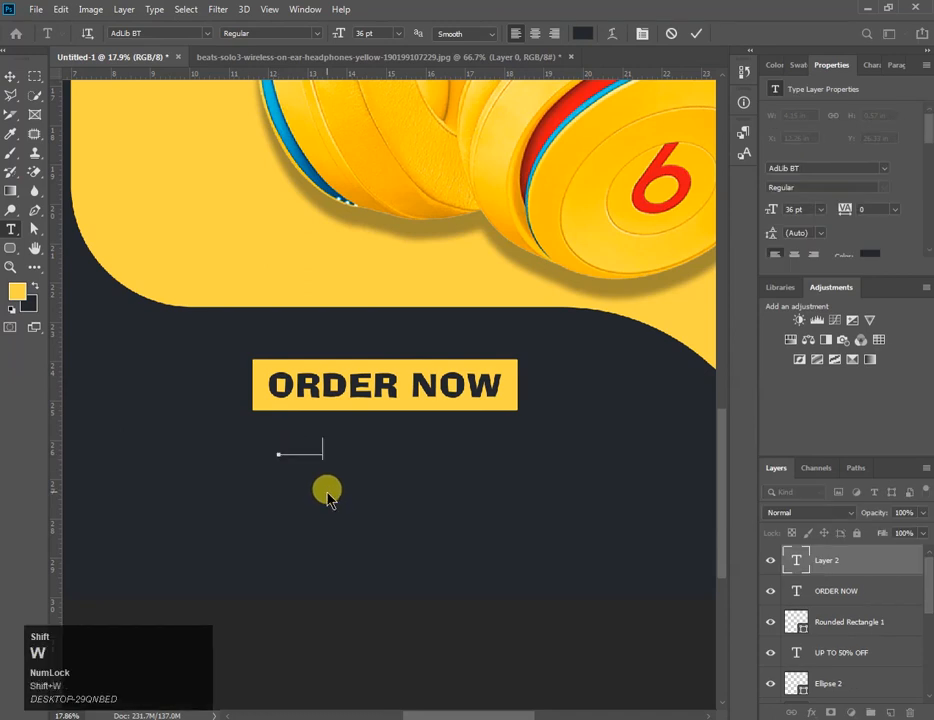
pyautogui.write('W')
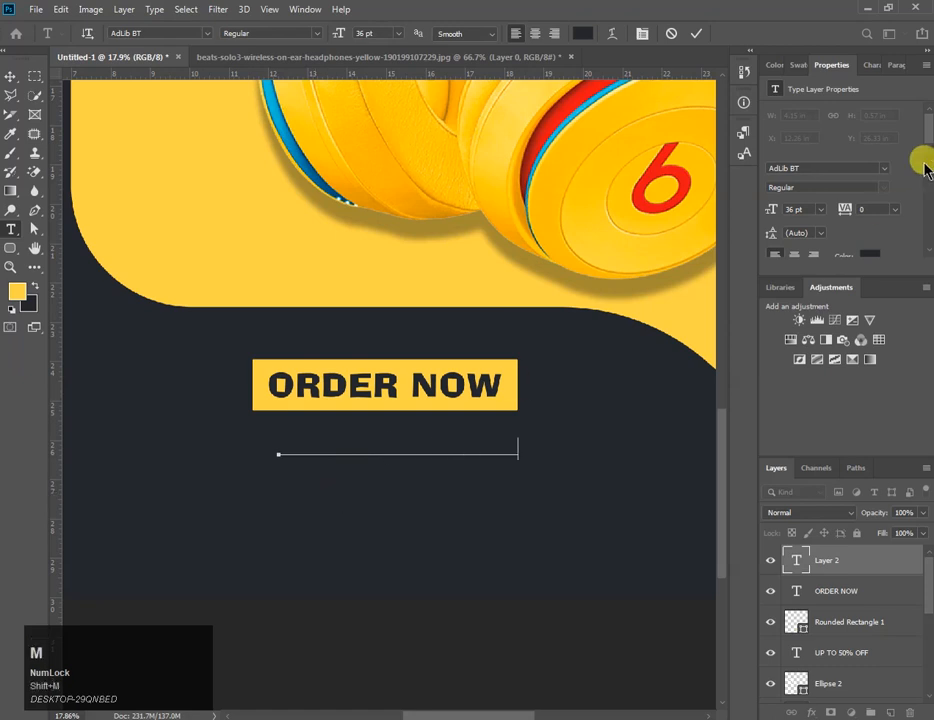
# Recolour the website text with the foreground yellow #fed545 and move it so it is centred closely below the ORDER NOW rectangle.
pyautogui.click(866, 254)
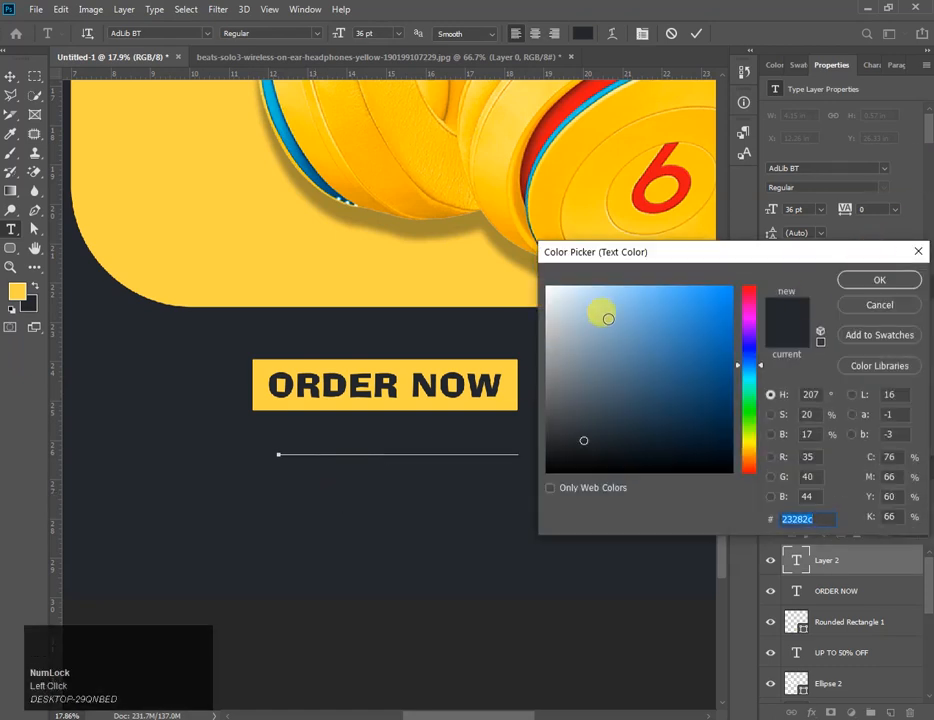
pyautogui.click(18, 288)
pyautogui.click(882, 280)
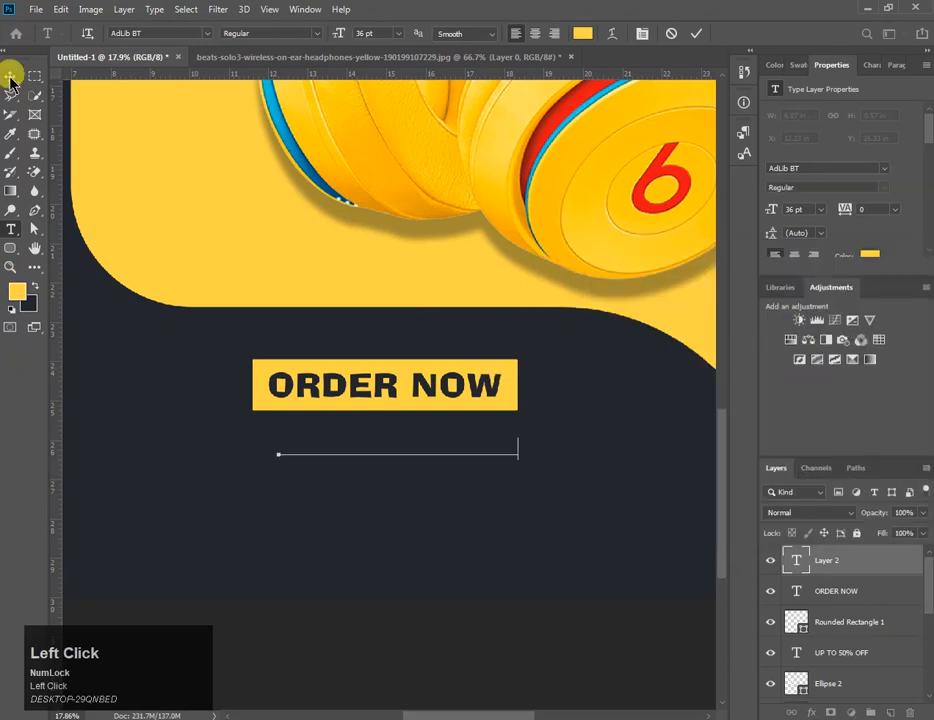
pyautogui.click(15, 84)
pyautogui.click(872, 256)
pyautogui.click(17, 285)
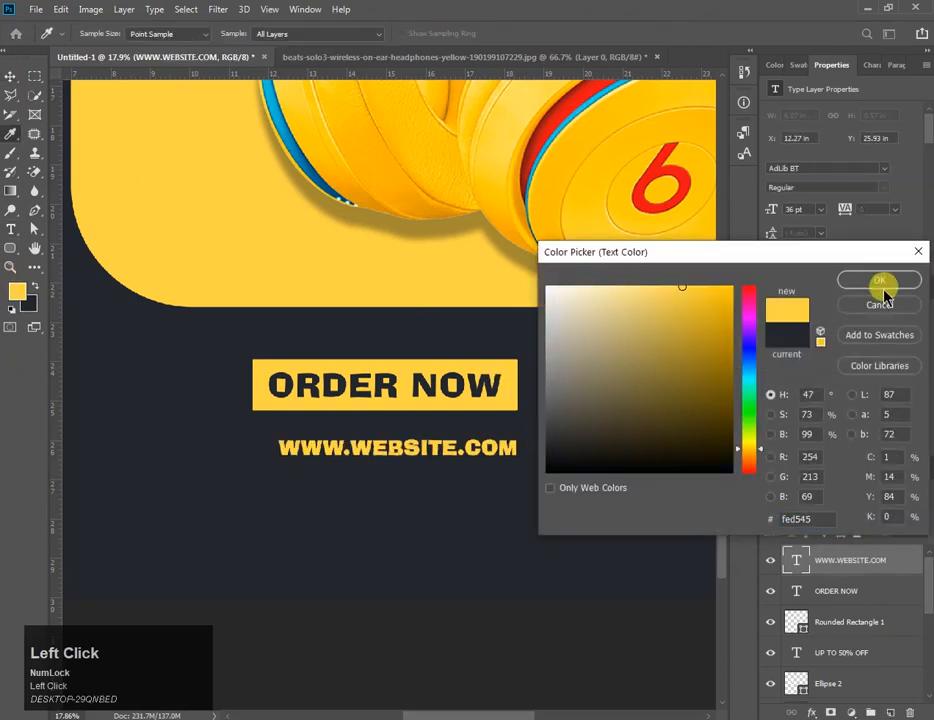
pyautogui.click(840, 304)
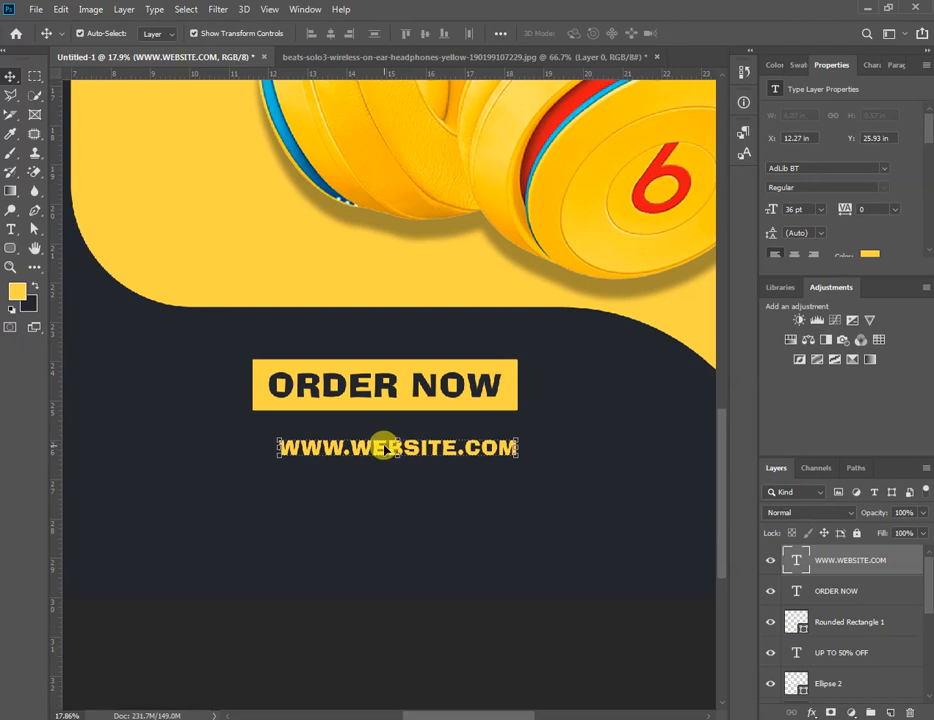
pyautogui.moveTo(381, 442); pyautogui.dragTo(372, 434)
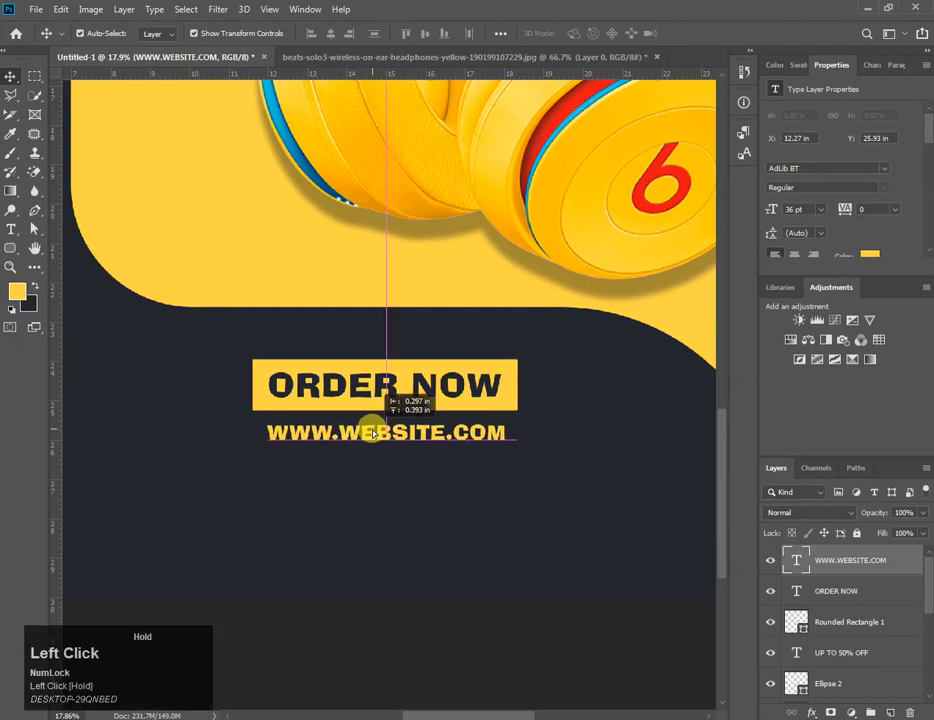
# Add the phone number as a second line under the website address, keeping the text left-aligned.
pyautogui.doubleClick(488, 430)
pyautogui.click(500, 431)
pyautogui.write('123-456-7890')
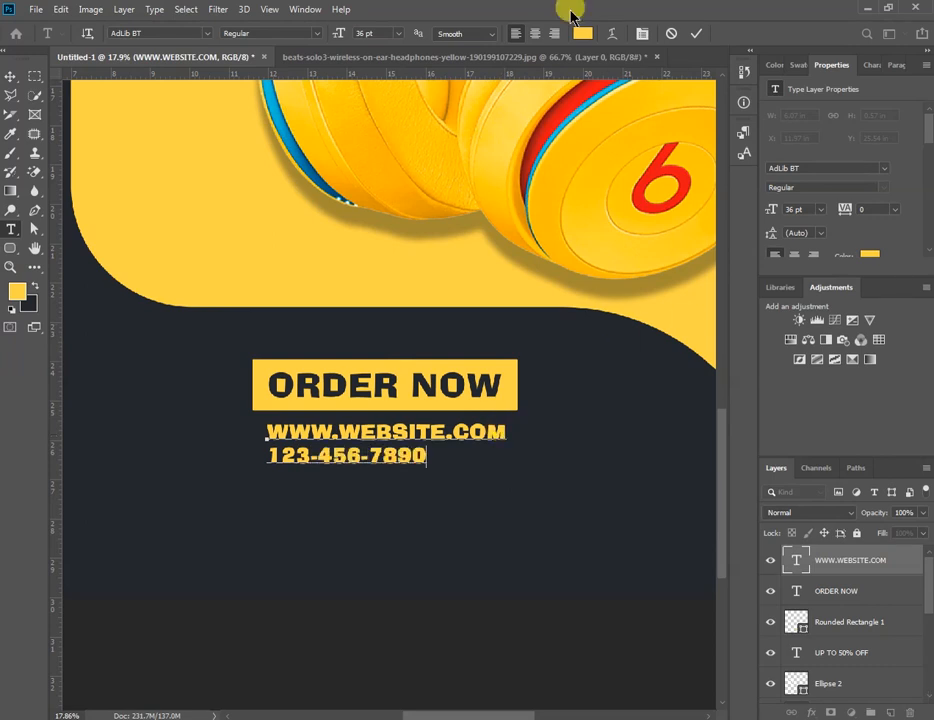
pyautogui.click(536, 34)
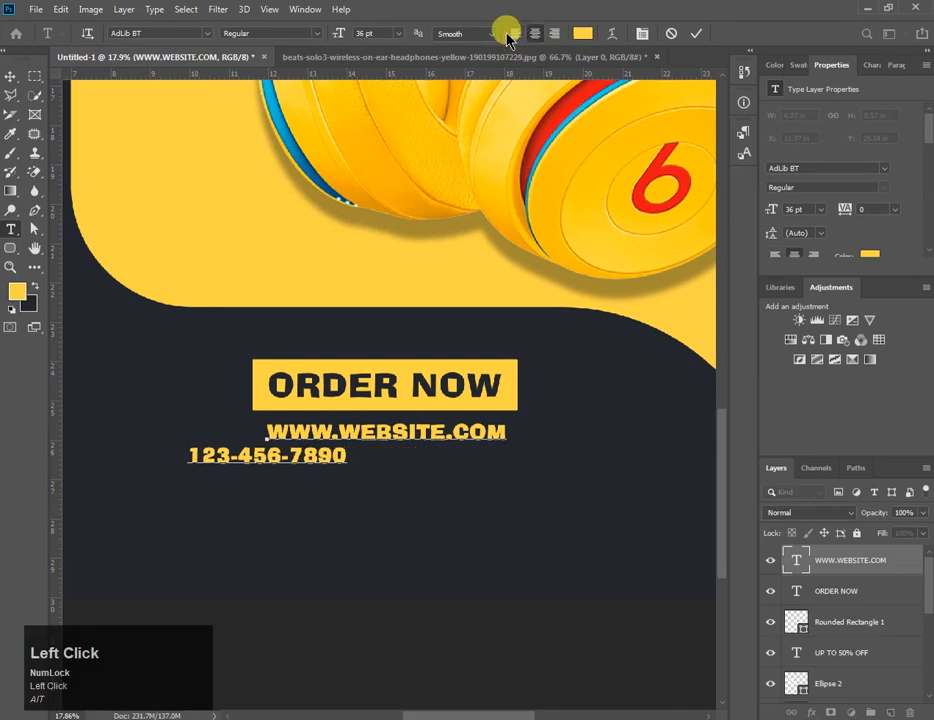
pyautogui.click(516, 34)
pyautogui.click(695, 34)
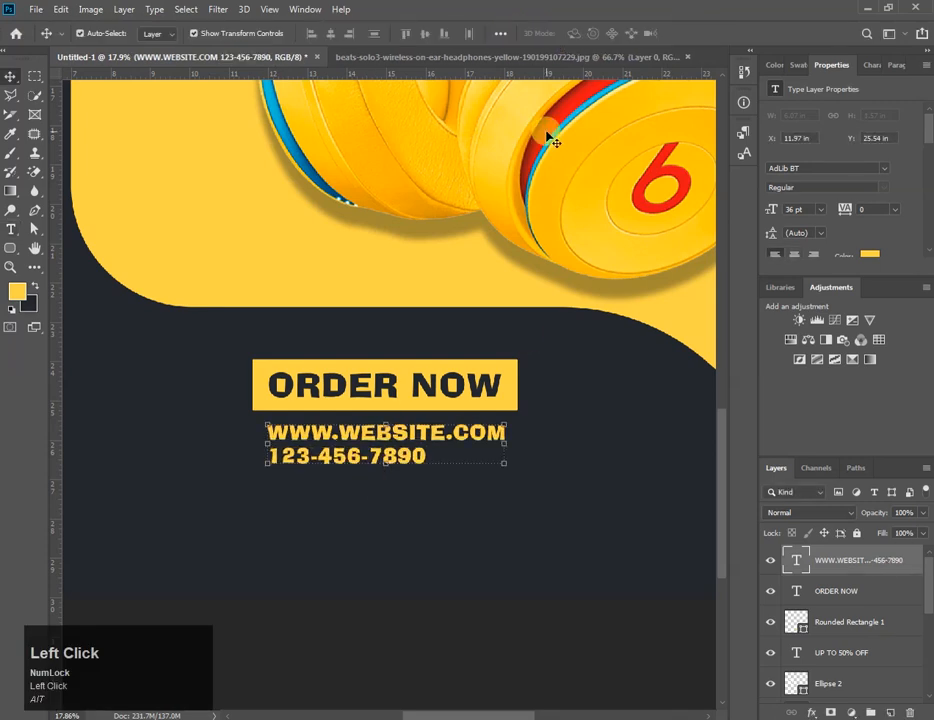
# Centre-align the two contact lines and position them directly beneath the ORDER NOW rectangle.
pyautogui.click(794, 253)
pyautogui.moveTo(258, 470); pyautogui.dragTo(388, 437)
pyautogui.click(271, 455)
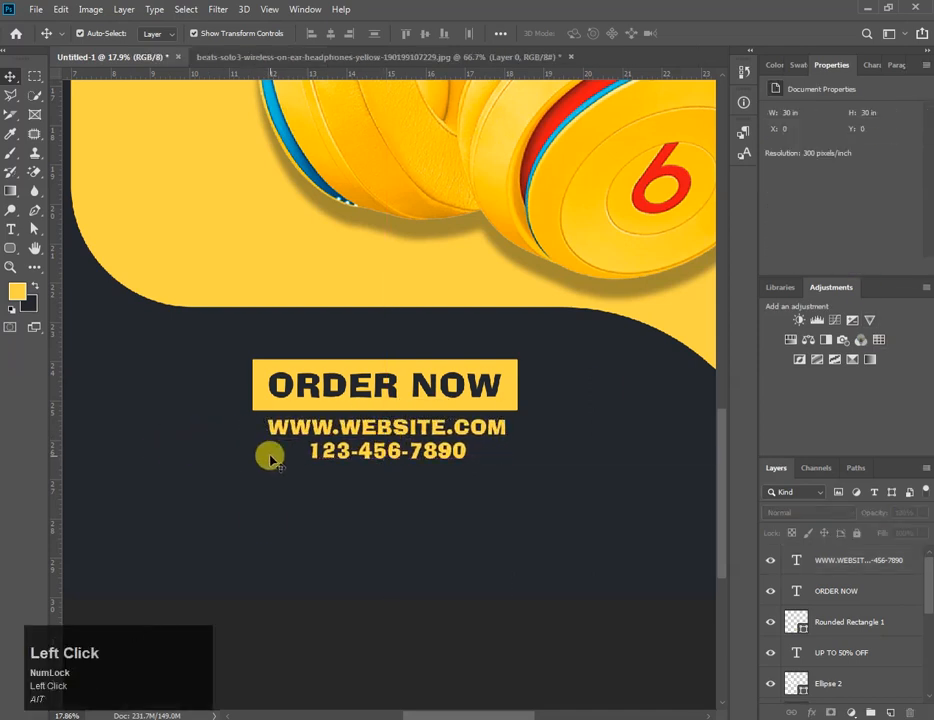
# Add the two-line text "WIRELESS HEADPHONE" in 36 pt AdLib BT, coloured dark #23282c, on the yellow area at the artwork's upper left.
pyautogui.scroll(-3, 271, 460)
pyautogui.scroll(-2, 271, 467)
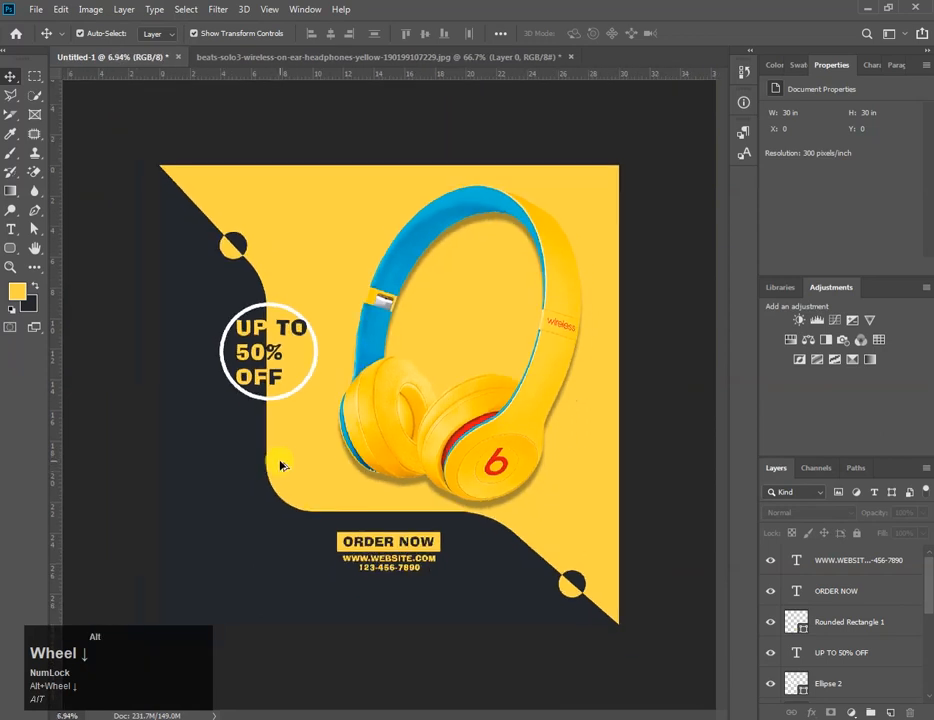
pyautogui.click(10, 229)
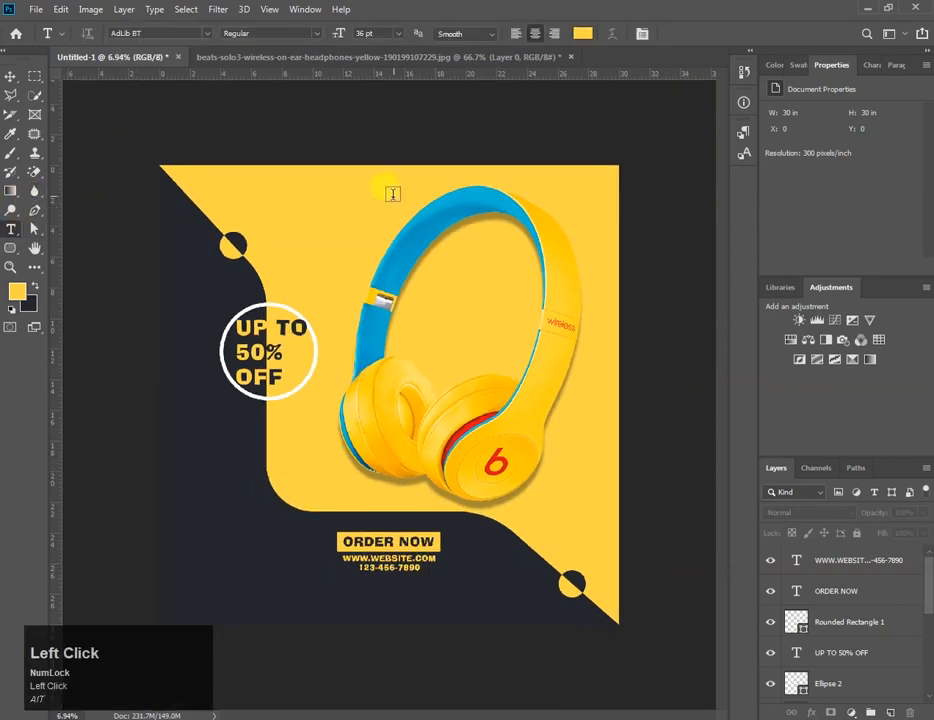
pyautogui.click(582, 33)
pyautogui.click(44, 305)
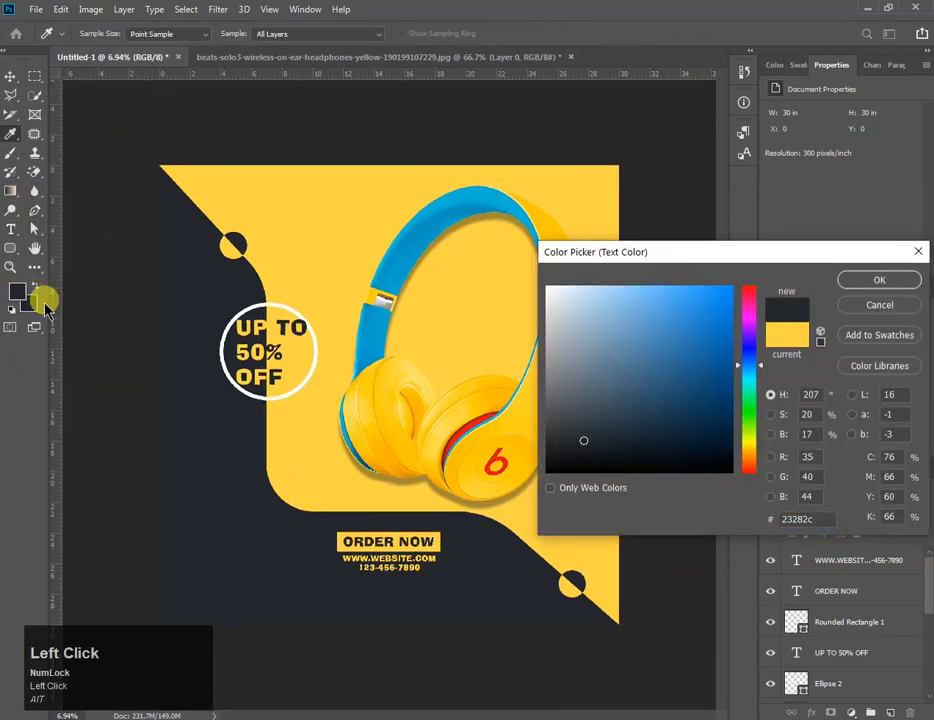
pyautogui.click(862, 283)
pyautogui.click(247, 195)
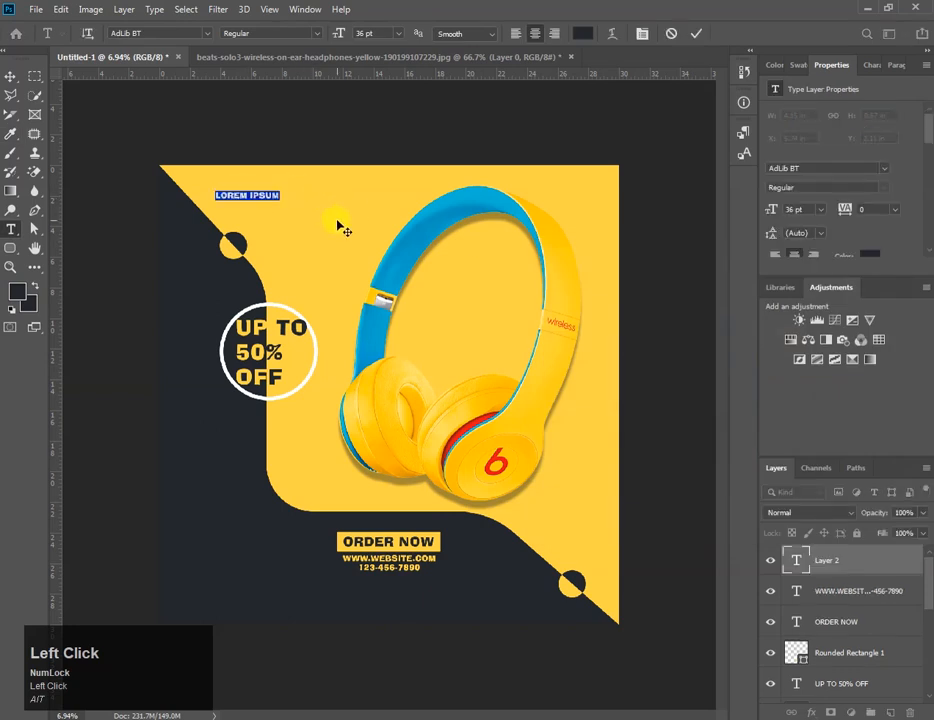
pyautogui.write('WIR')
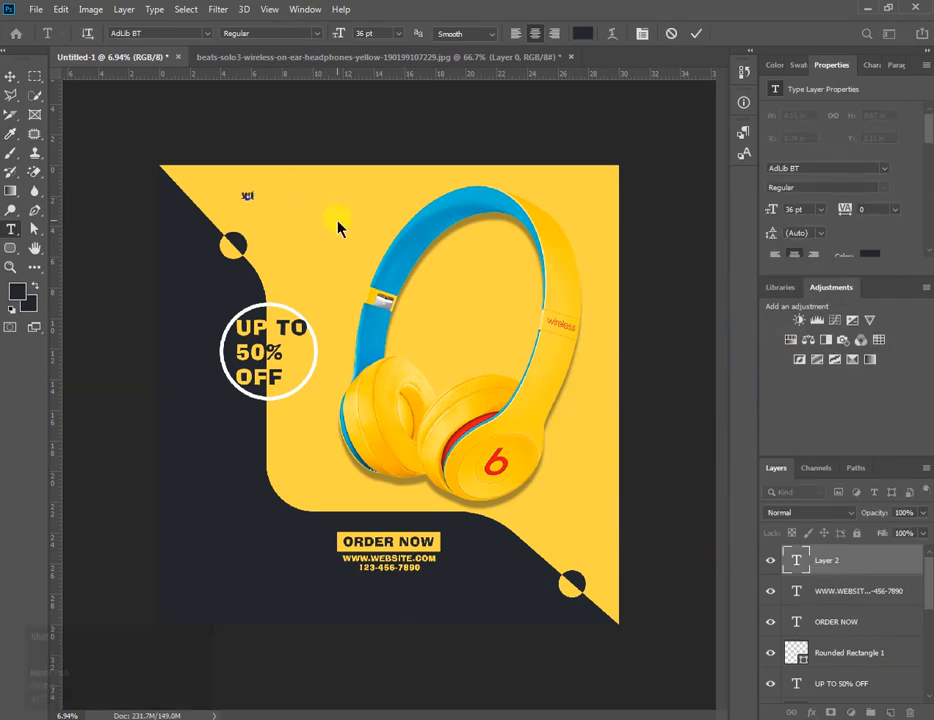
pyautogui.write('ELESS')
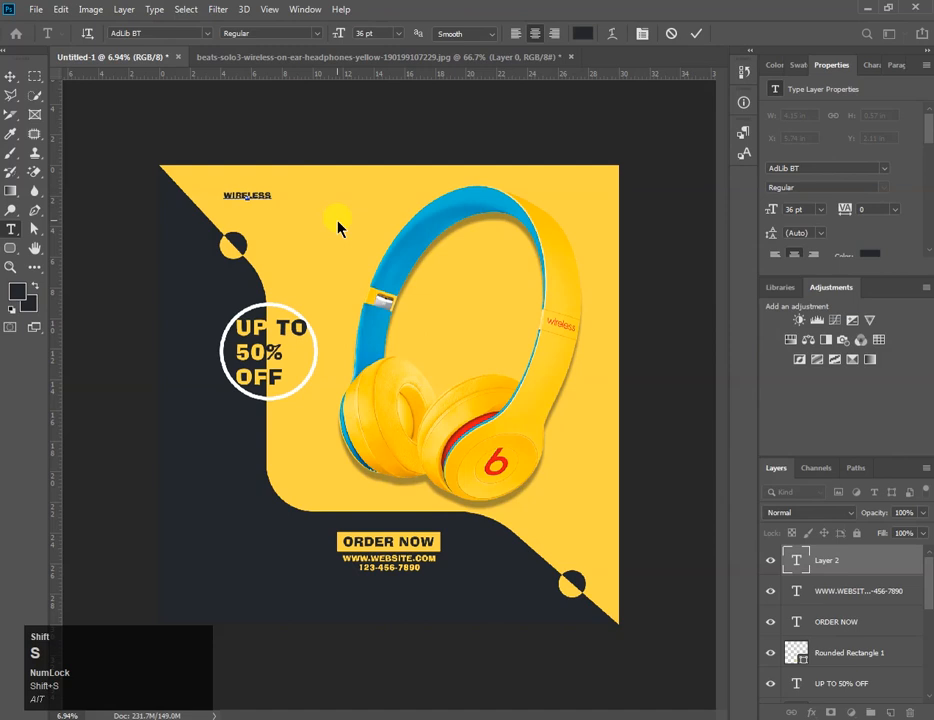
pyautogui.hotkey('shift', 'Return')
pyautogui.write('HEADPHONE')
# Enlarge the "WIRELESS HEADPHONE" title so it spans from the dark diagonal edge to the headband, near the top of the artwork.
pyautogui.click(10, 77)
pyautogui.moveTo(277, 208); pyautogui.dragTo(362, 262)
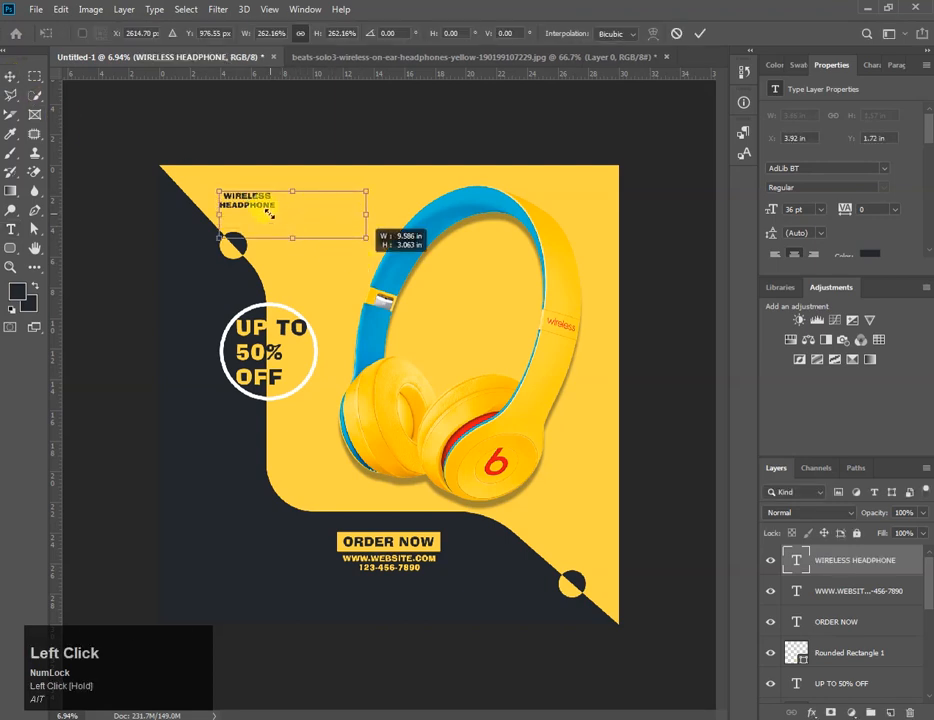
pyautogui.click(386, 603)
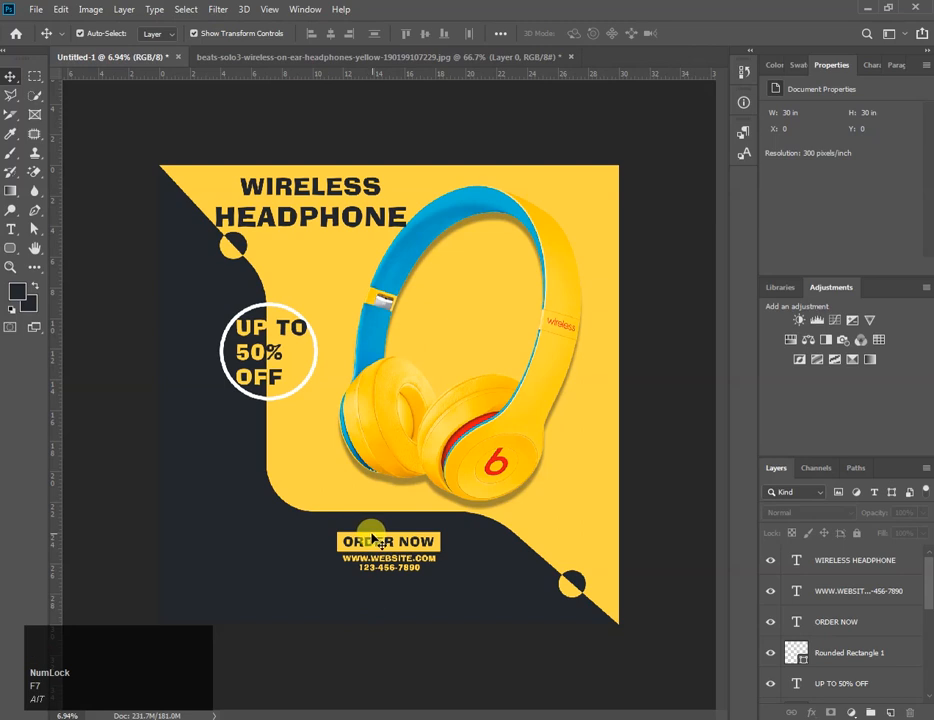
# Draw a circle about 891 px across beside the artwork's left edge and fill it with the yellow sampled from the background.
pyautogui.click(10, 248)
pyautogui.moveTo(10, 248); pyautogui.dragTo(68, 276)
pyautogui.moveTo(107, 440); pyautogui.dragTo(168, 487)
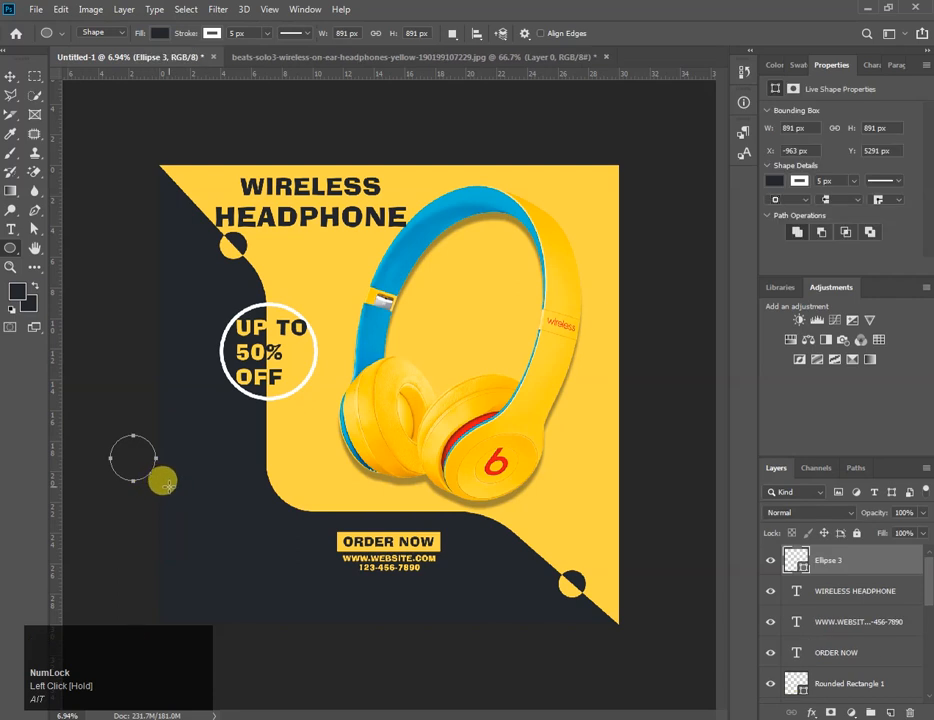
pyautogui.click(17, 295)
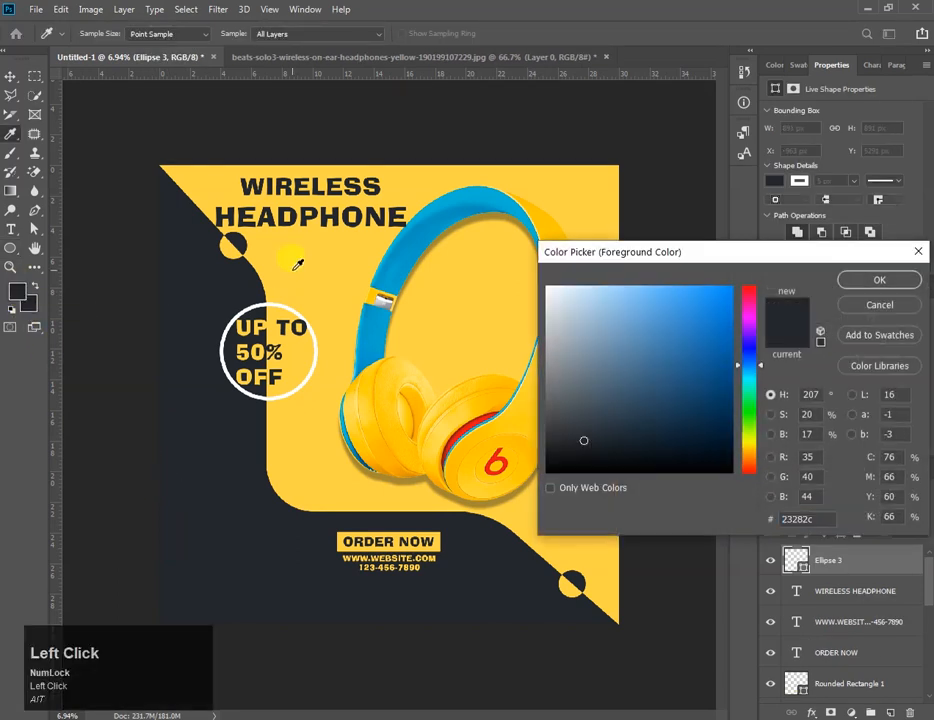
pyautogui.click(294, 267)
pyautogui.click(842, 284)
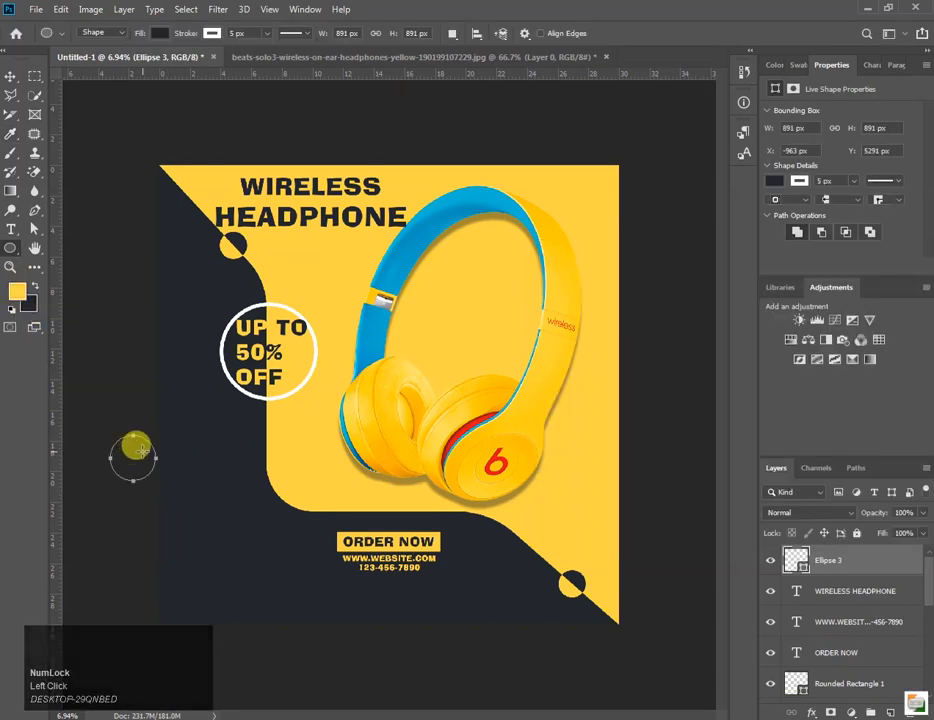
pyautogui.hotkey('alt', 'BackSpace')
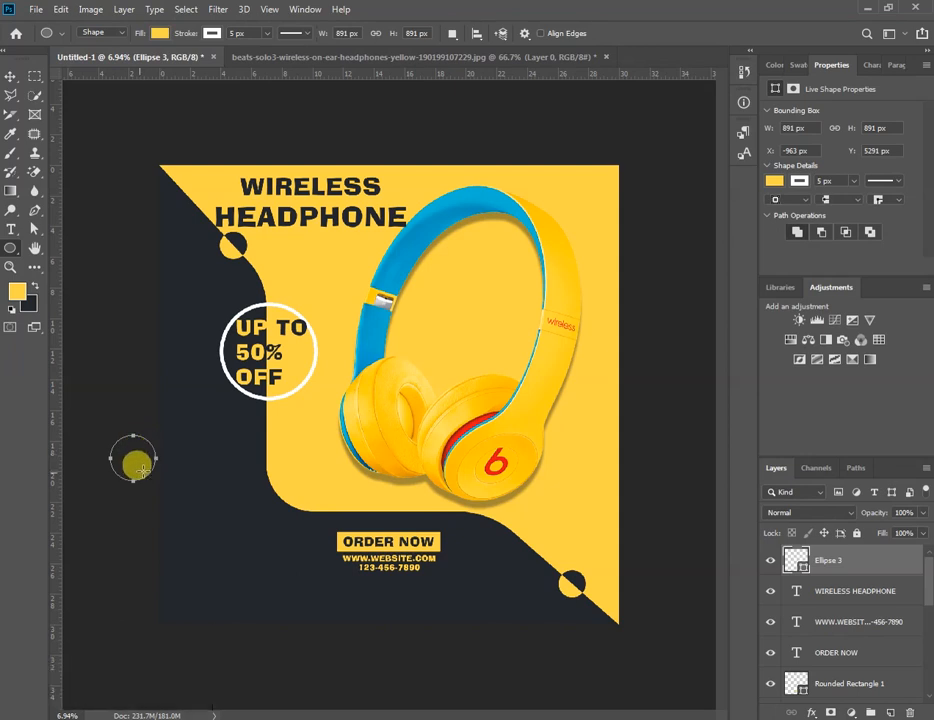
pyautogui.click(11, 77)
pyautogui.click(778, 182)
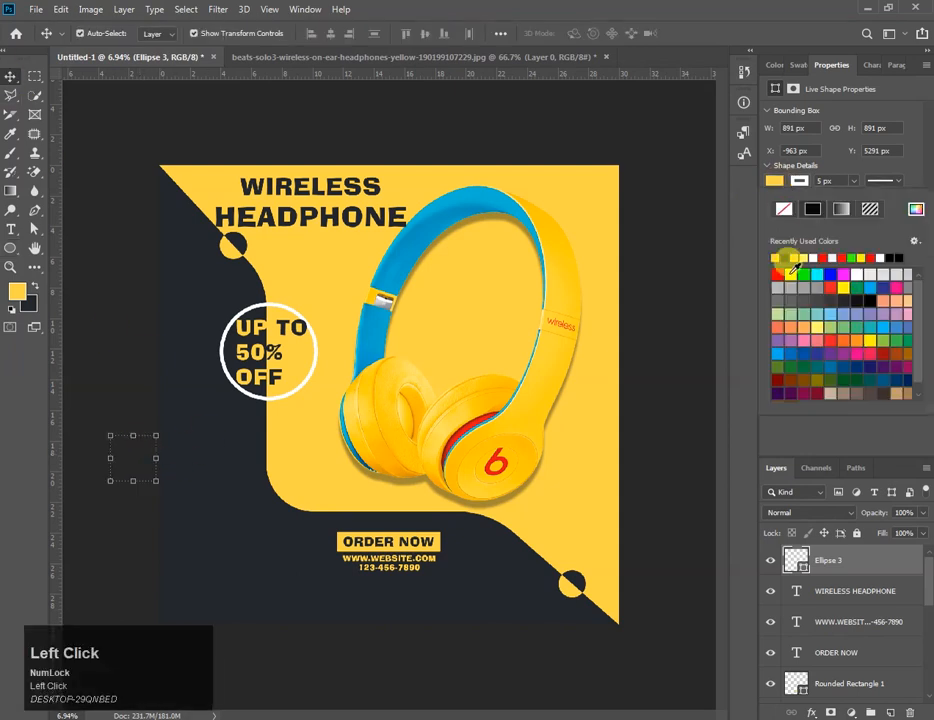
pyautogui.click(712, 230)
pyautogui.moveTo(128, 450); pyautogui.dragTo(181, 441)
# Draw a yellow circle on the dark area near the badge and add three copies in a shrinking diagonal row beside the ORDER NOW rectangle.
pyautogui.click(11, 248)
pyautogui.moveTo(118, 304); pyautogui.dragTo(308, 530)
pyautogui.click(8, 76)
pyautogui.hotkey('ctrl', 't')
pyautogui.click(699, 34)
pyautogui.hotkey('ctrl', 't')
pyautogui.click(700, 33)
pyautogui.hotkey('ctrl', 't')
pyautogui.click(700, 33)
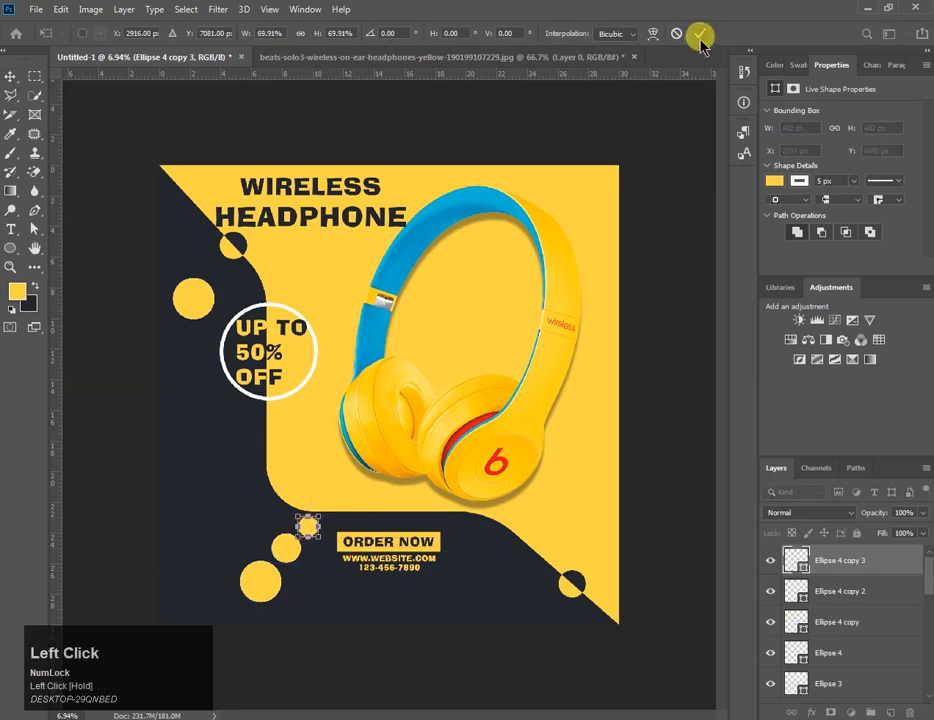
pyautogui.click(321, 660)
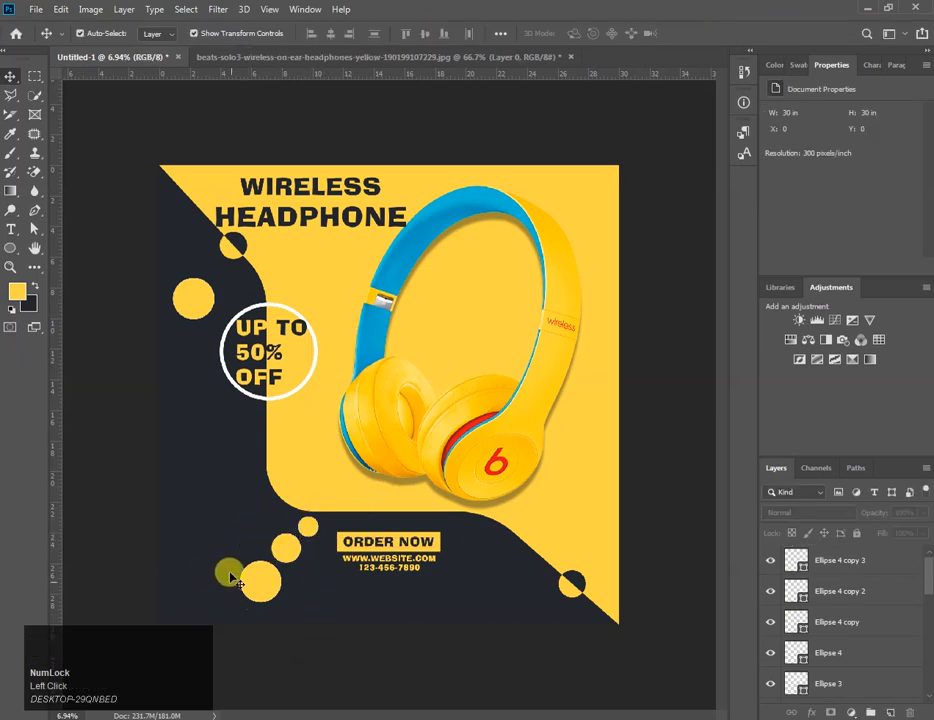
# Duplicate the smallest circle, shrink it to about 183 px, and copy it into two rows of four dots on the dark area below the badge.
pyautogui.scroll(3, 213, 528)
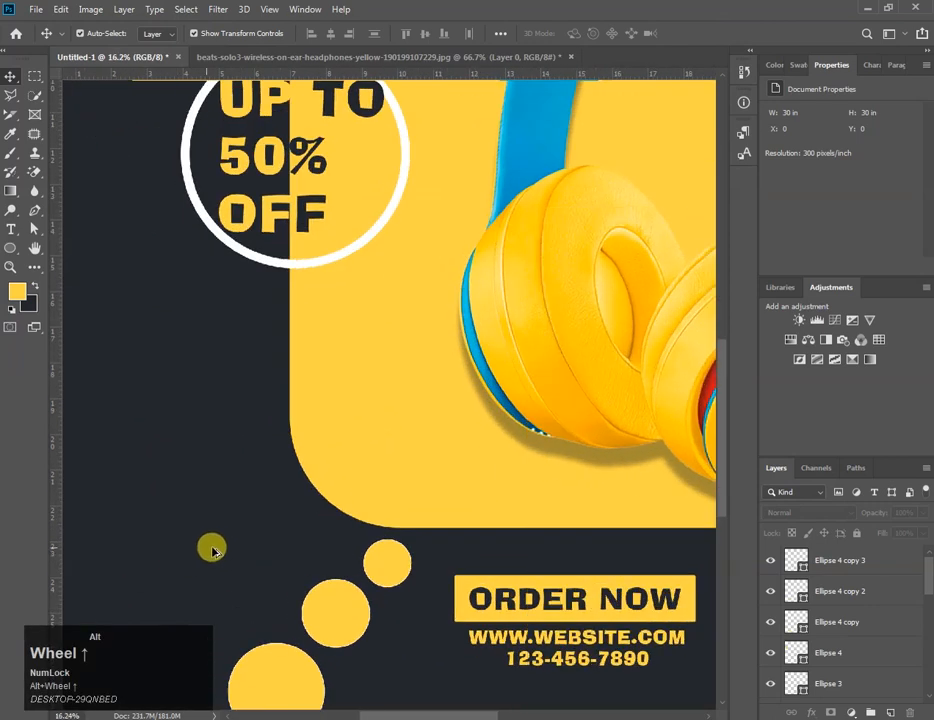
pyautogui.keyDown('alt'); pyautogui.moveTo(390, 572); pyautogui.dragTo(217, 400); pyautogui.keyUp('alt')
pyautogui.click(697, 36)
pyautogui.moveTo(113, 381); pyautogui.dragTo(248, 430)
pyautogui.moveTo(190, 405)
pyautogui.keyDown('alt'); pyautogui.mouseDown()
pyautogui.moveTo(188, 432)
pyautogui.moveTo(200, 424)
pyautogui.mouseUp(); pyautogui.keyUp('alt')
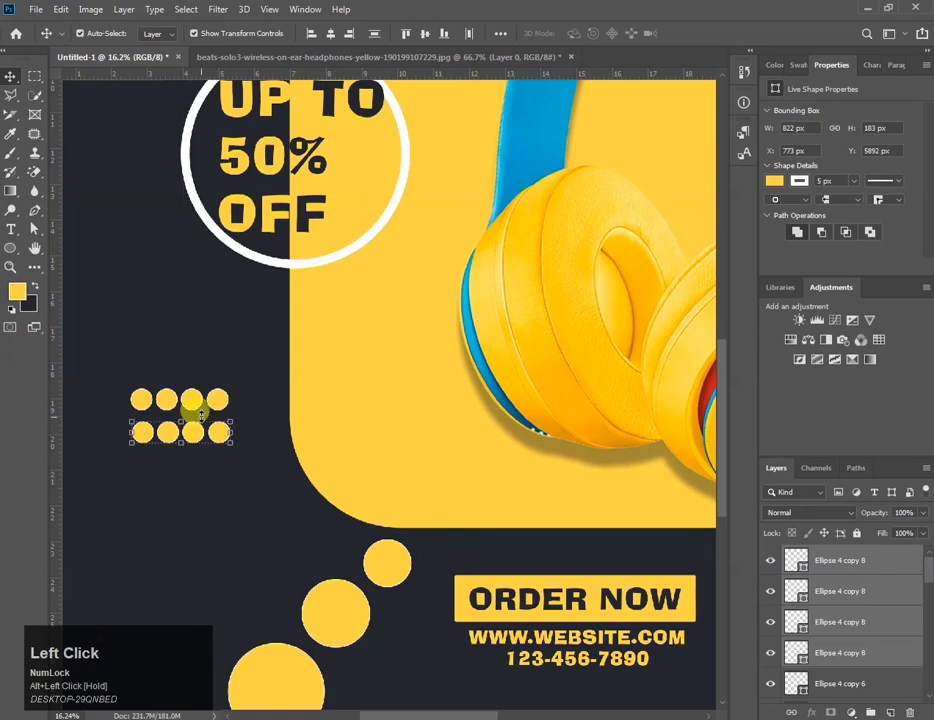
pyautogui.keyDown('alt'); pyautogui.scroll(-4, 165, 370); pyautogui.keyUp('alt')
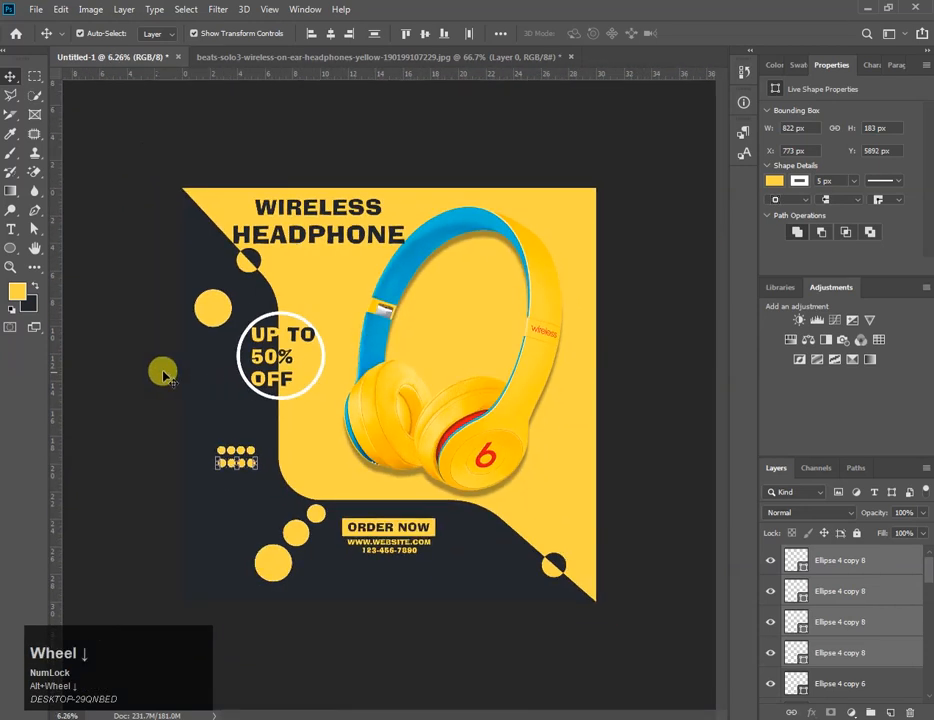
pyautogui.click(114, 315)
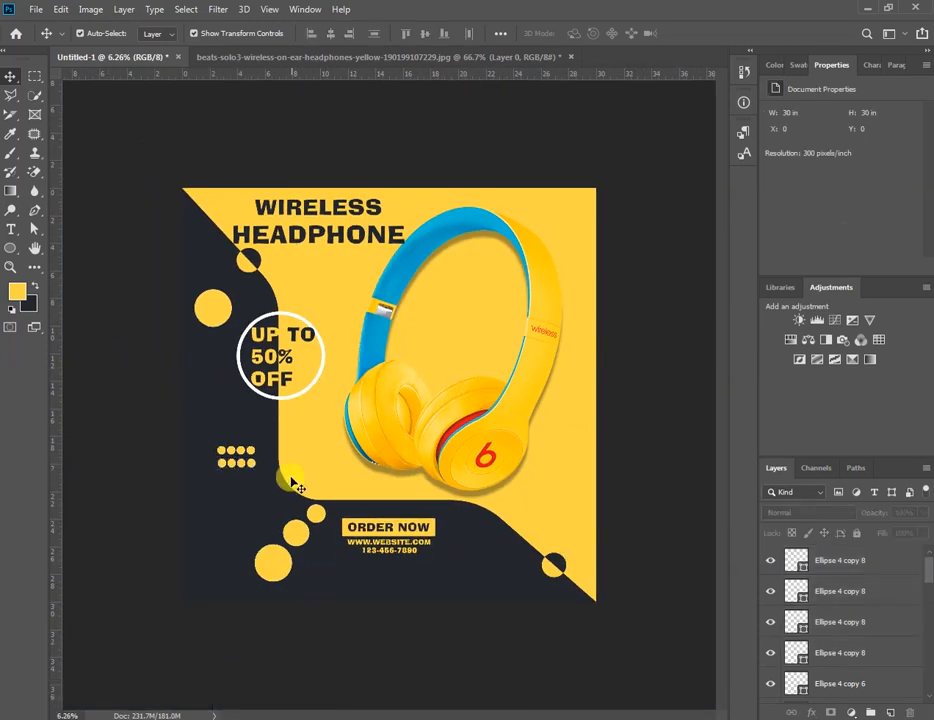
# Fit the whole artwork on screen to review the ad.
pyautogui.scroll(1, 414, 381)
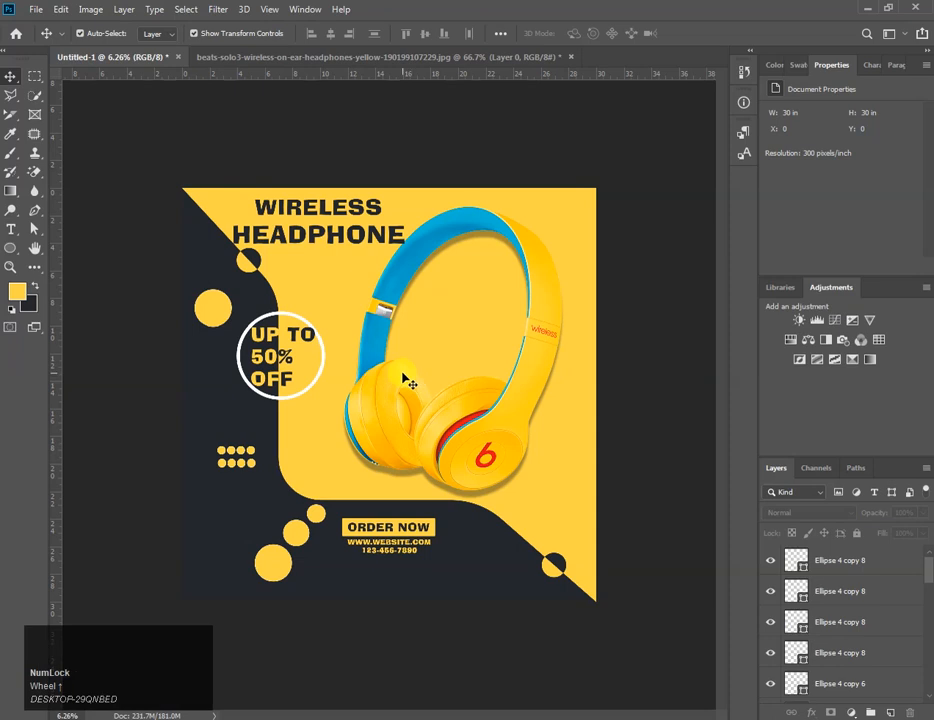
pyautogui.scroll(4, 404, 380)
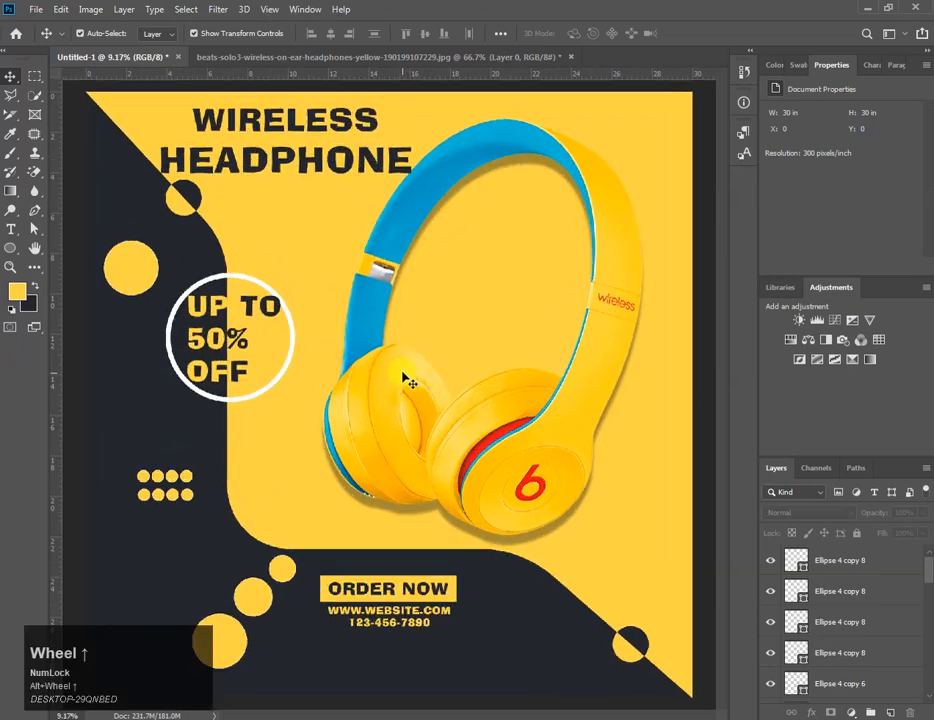
pyautogui.click(269, 9)
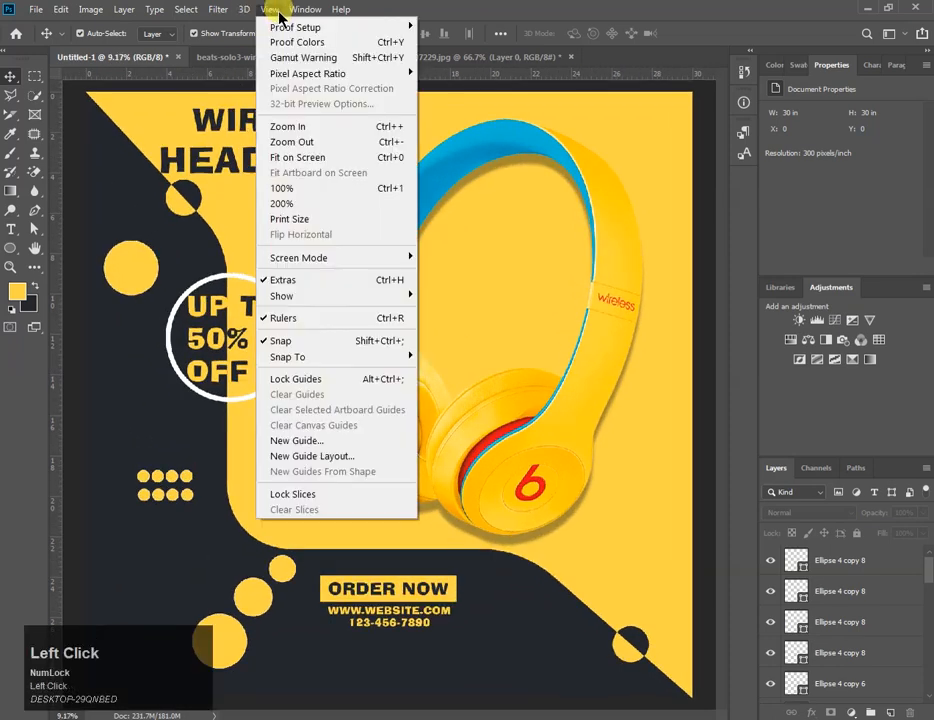
pyautogui.click(310, 152)
pyautogui.click(268, 10)
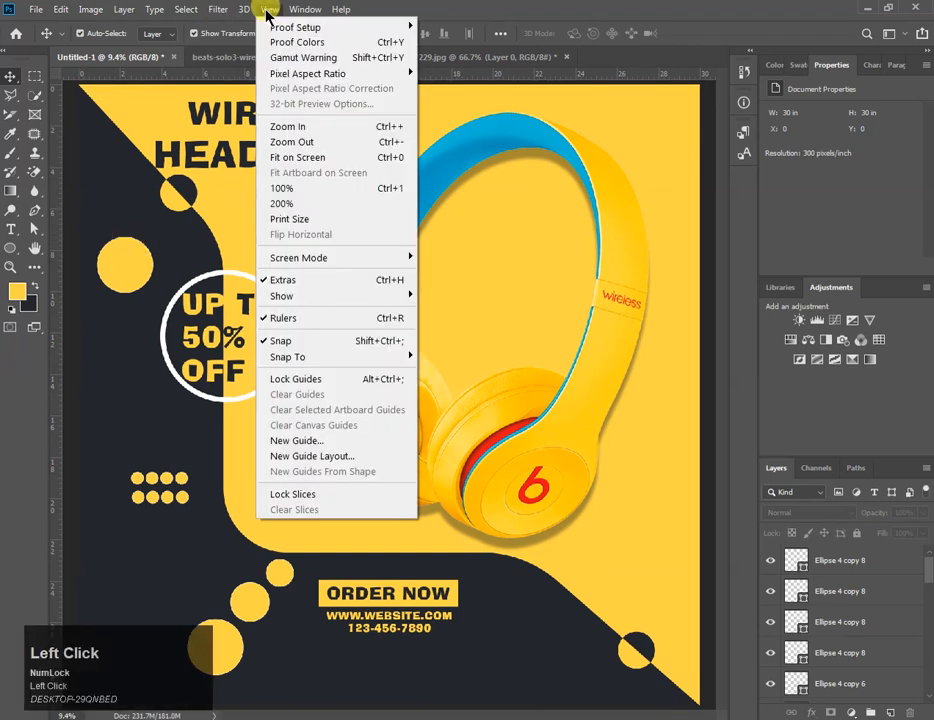
pyautogui.click(327, 157)
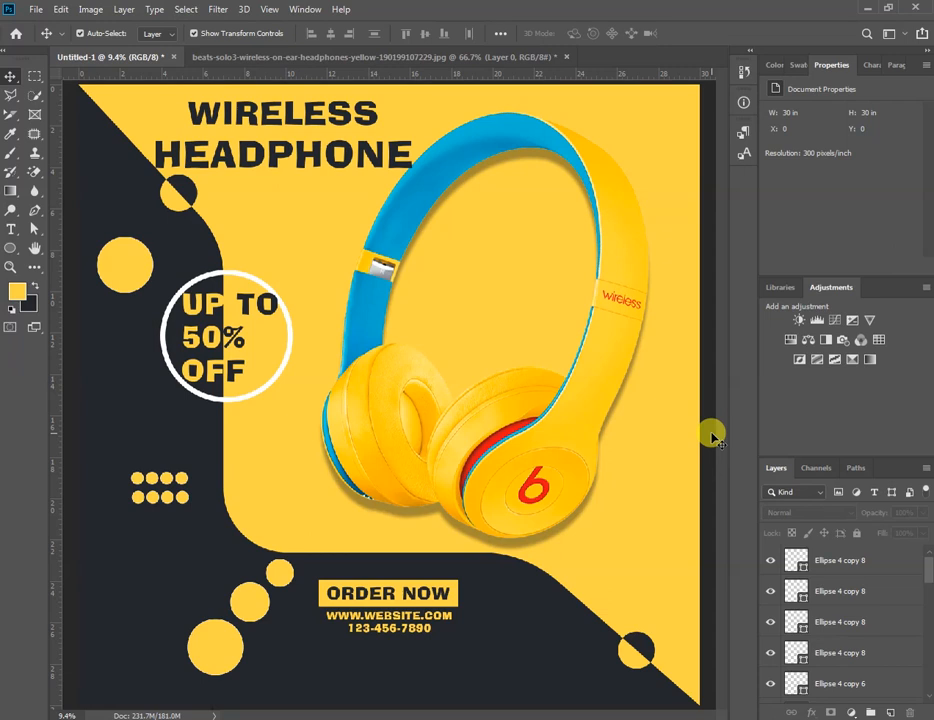